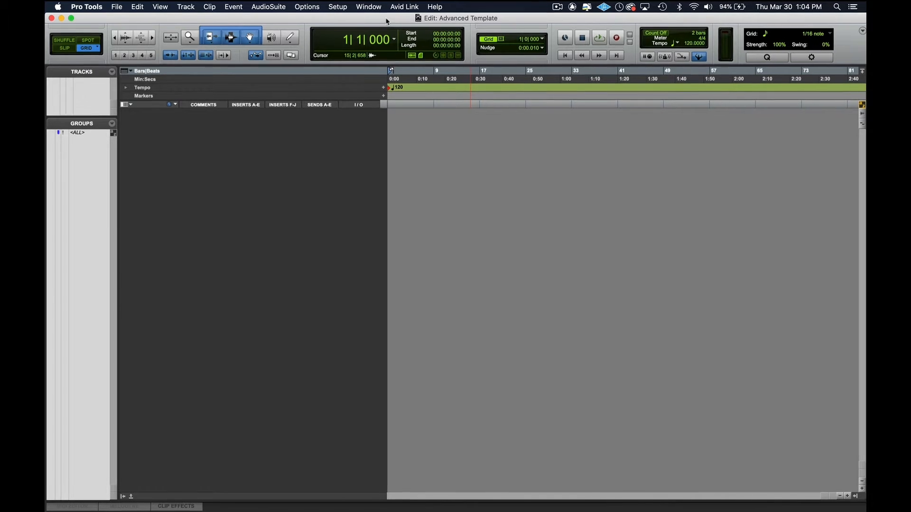
# - Start creating new tracks and set up five mono audio track entries
pyautogui.press('shift+super+n')
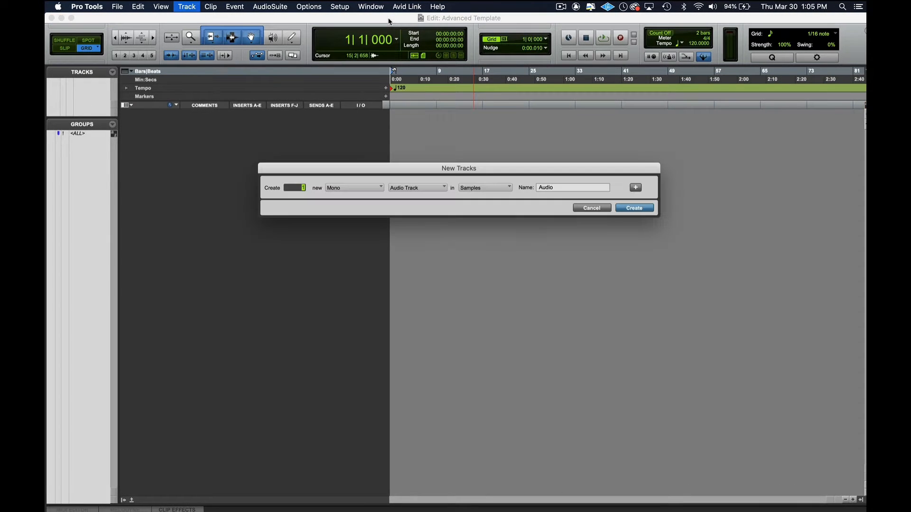
pyautogui.press('super+shift+Down')
pyautogui.press('super+shift+Down')
pyautogui.press('super+shift+Down')
pyautogui.press('super+shift+Down')
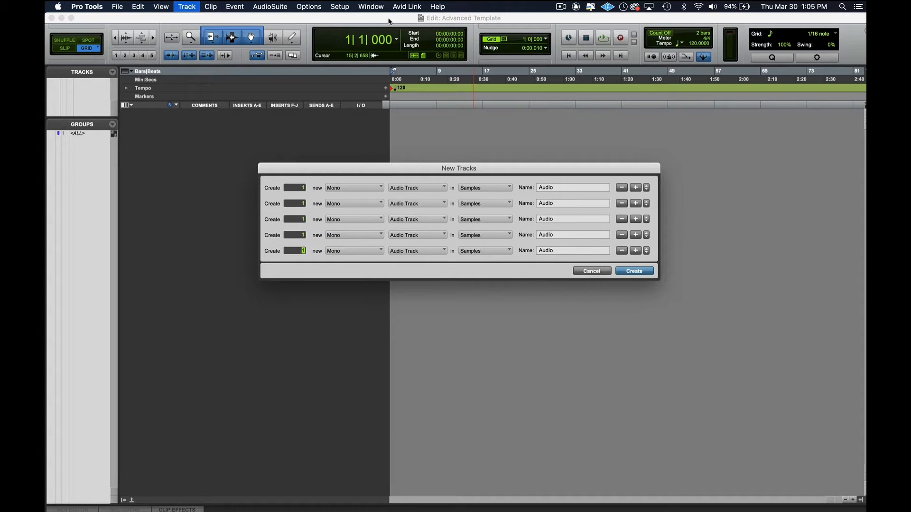
# - Add three stereo audio track entries below the mono ones
pyautogui.press('super+shift+Down')
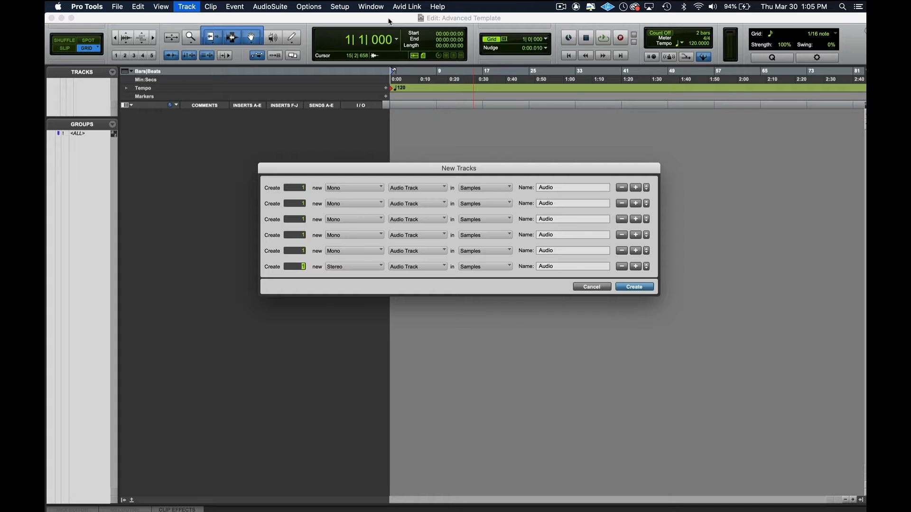
pyautogui.press('super+shift+Down')
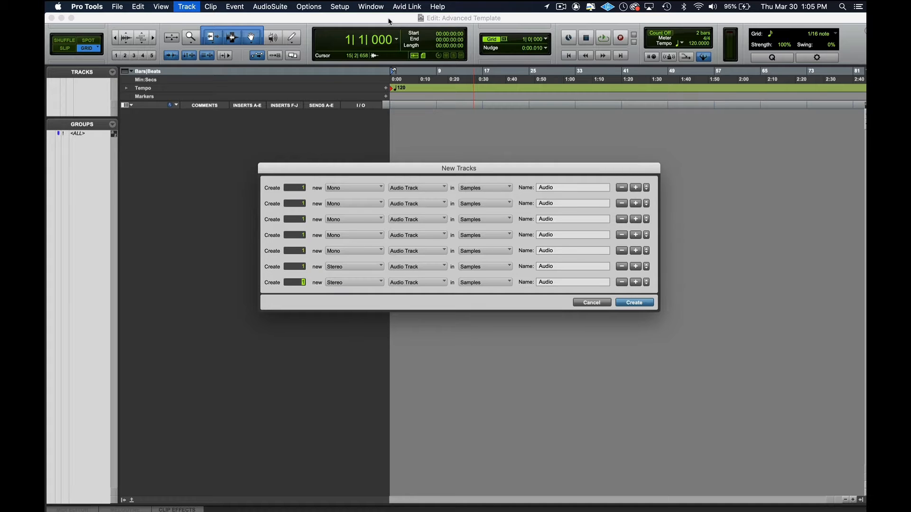
pyautogui.press('super+shift+Down')
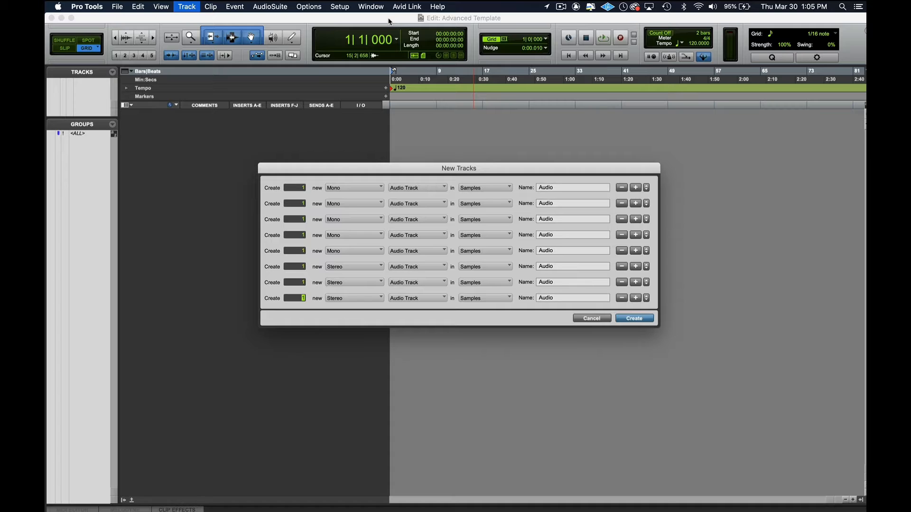
# - Add two stereo Aux Input entries below the audio tracks
pyautogui.press('super+shift+Down')
pyautogui.press('super+Right')
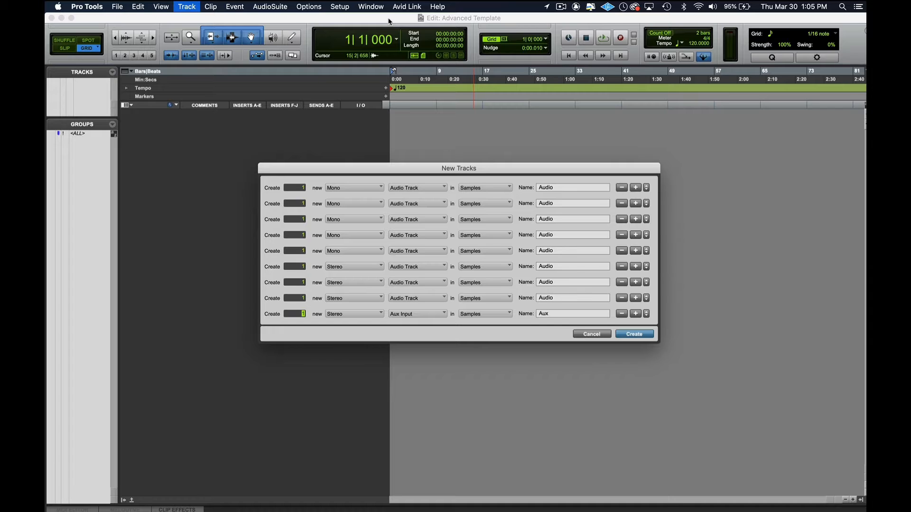
pyautogui.press('super+shift+Down')
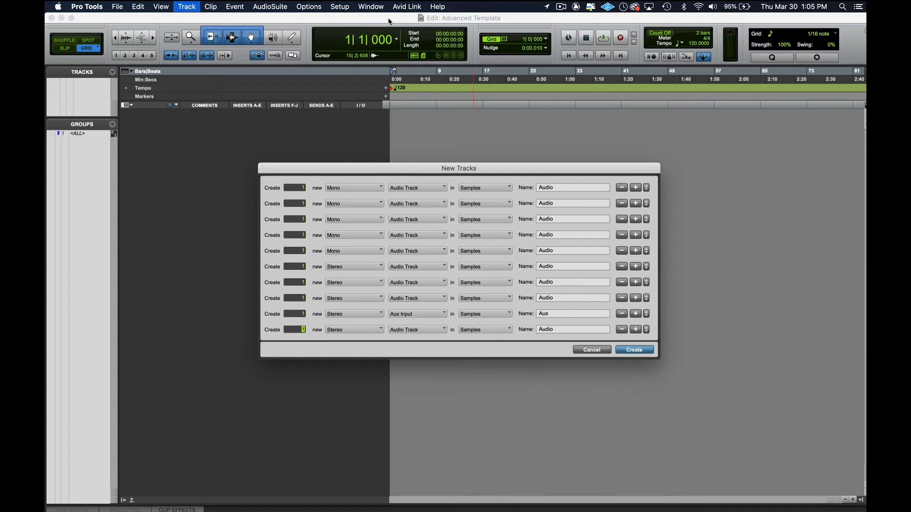
pyautogui.press('super+Right')
# - Add one stereo audio track entry below the two Aux Inputs
pyautogui.press('super+shift+Down')
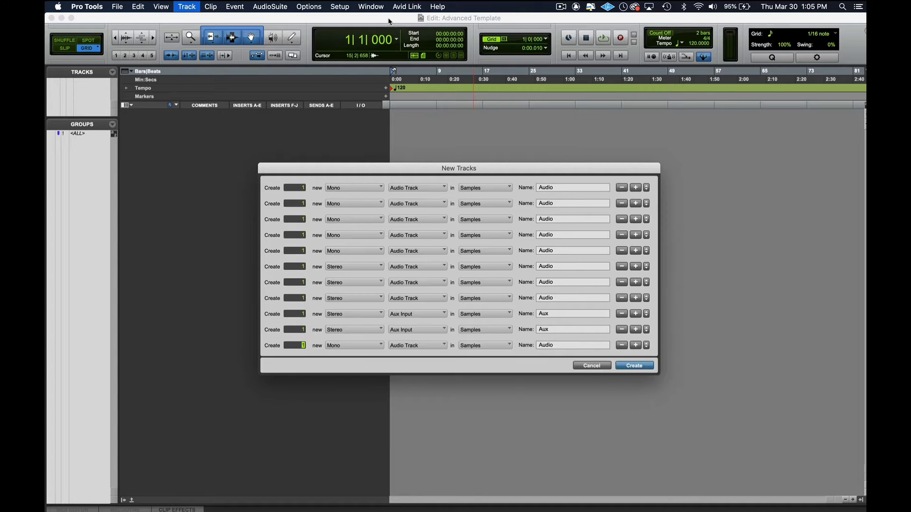
pyautogui.press('super+Right')
pyautogui.press('super+Right')
pyautogui.press('super+Right')
pyautogui.press('super+Left')
pyautogui.press('super+Left')
pyautogui.press('super+Left')
# - Add a stereo Aux Input entry below the last stereo audio track, removing the surplus entry
pyautogui.press('super+shift+Down')
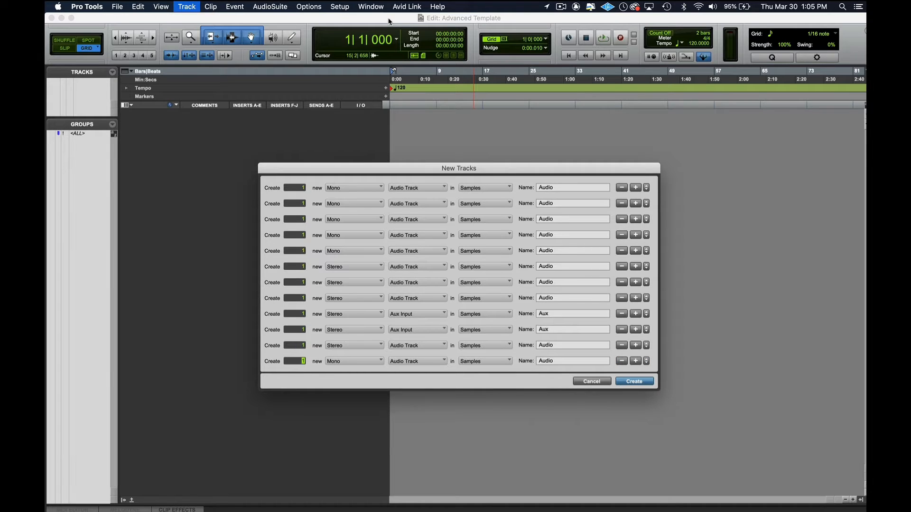
pyautogui.press('super+shift+Down')
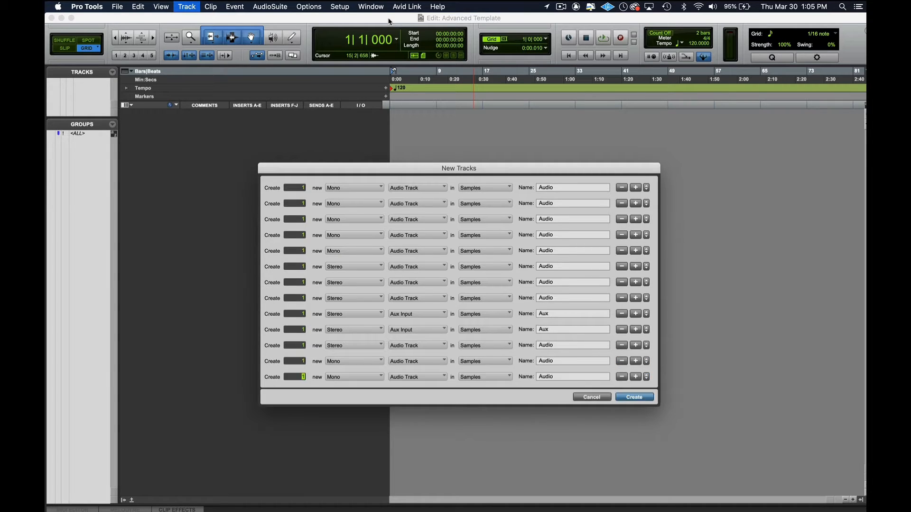
pyautogui.press('super+Left')
pyautogui.press('super+shift+BackSpace')
pyautogui.press('super+Right')
pyautogui.press('super+Down')
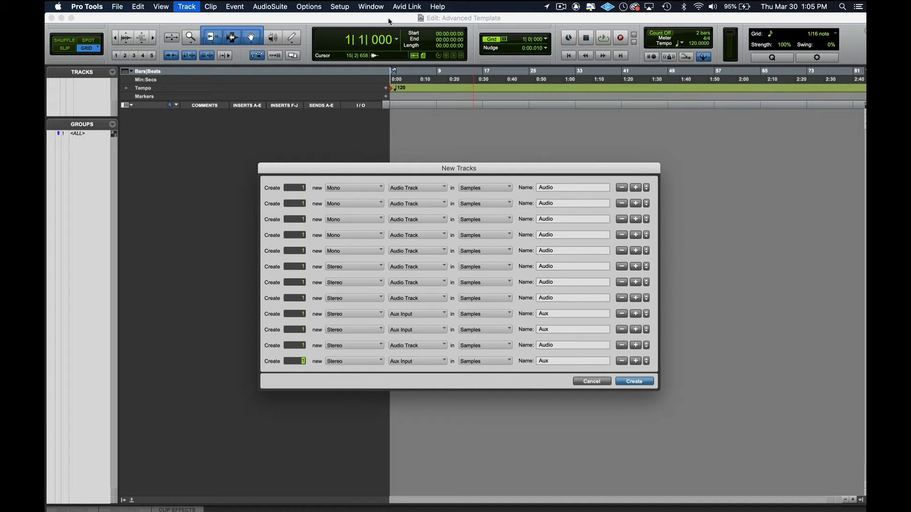
# - Add another stereo Aux Input as the thirteenth entry and remove the surplus entry
pyautogui.press('super+shift+Down')
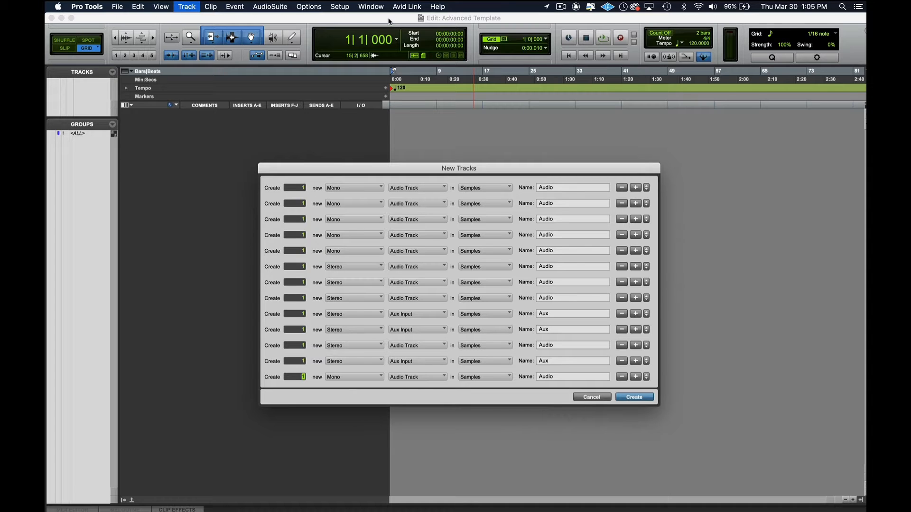
pyautogui.press('super+shift+Down')
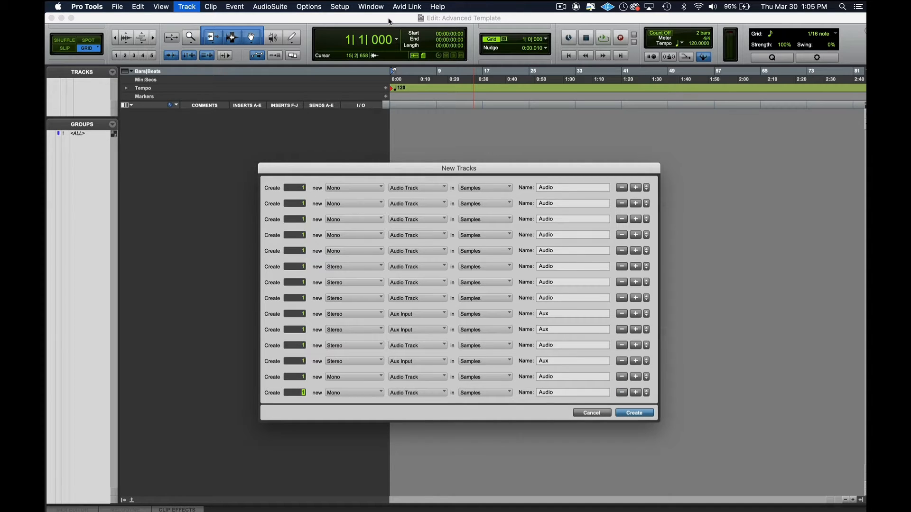
pyautogui.press('super+shift+BackSpace')
pyautogui.press('super+Right')
pyautogui.press('super+Down')
# - Add a stereo Master Fader as the fourteenth and final entry, removing the surplus one
pyautogui.press('super+shift+Down')
pyautogui.press('super+shift+Down')
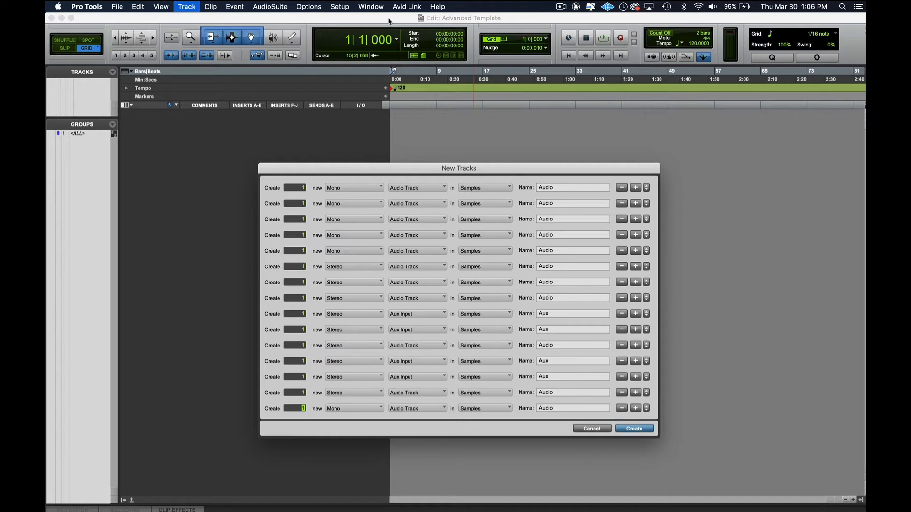
pyautogui.press('super+Up')
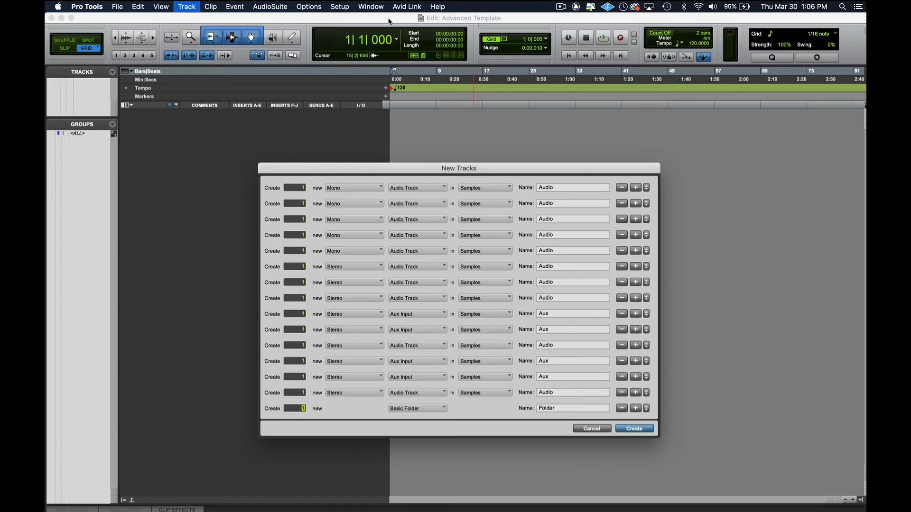
pyautogui.press('super+shift+Up')
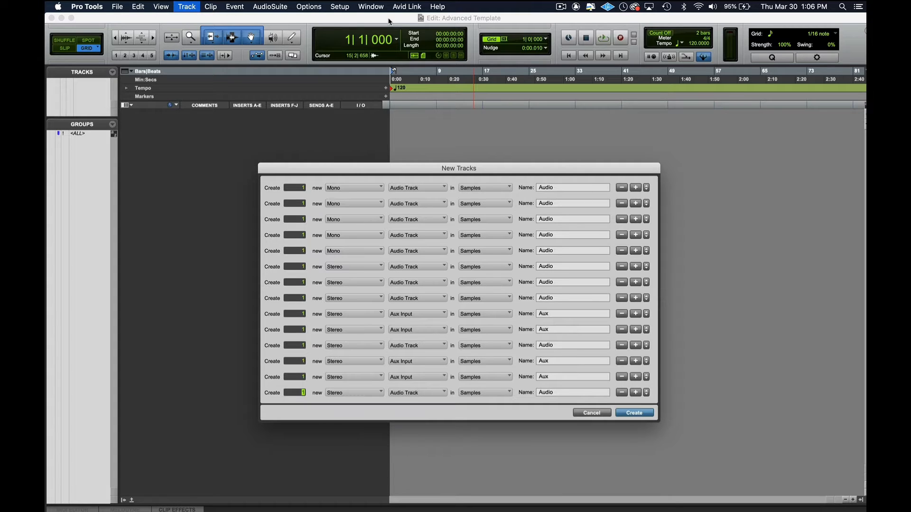
pyautogui.press('super+Down')
pyautogui.press('super+Down')
# - Name the first mono track Lead and copy the name for reuse
pyautogui.doubleClick(563, 189)
pyautogui.moveTo(533, 171); pyautogui.dragTo(566, 141)
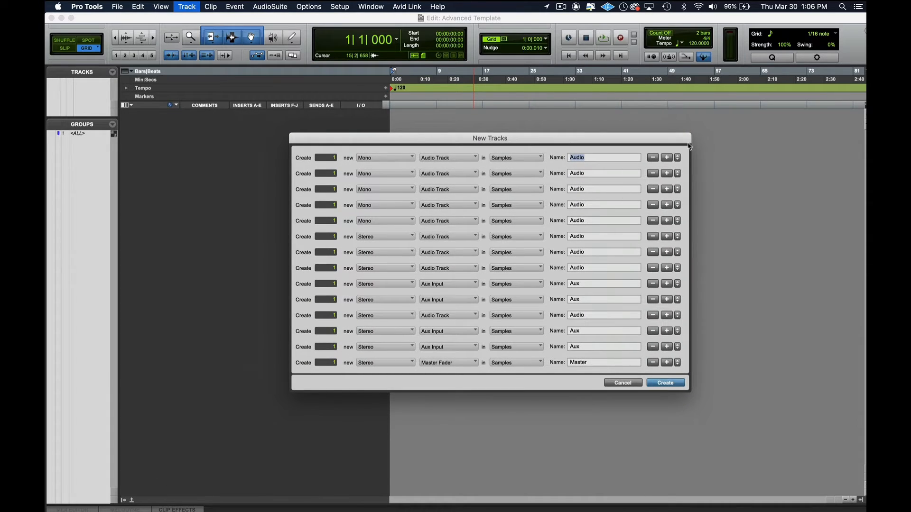
pyautogui.write('Lead')
pyautogui.press('super+a')
pyautogui.press('super+c')
pyautogui.press('Tab')
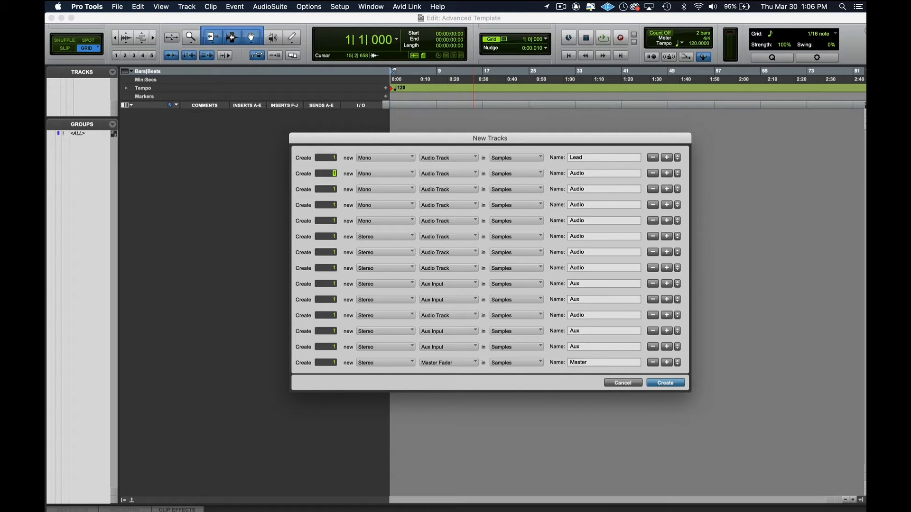
# - Name the second mono track Lead 2 and change the first track's name to Lead 1
pyautogui.press('Tab')
pyautogui.press('super+a')
pyautogui.press('BackSpace')
pyautogui.write('High')
pyautogui.press('BackSpace')
pyautogui.press('BackSpace')
pyautogui.press('BackSpace')
pyautogui.press('BackSpace')
pyautogui.write('le')
pyautogui.press('BackSpace')
pyautogui.press('BackSpace')
pyautogui.write('Lea')
pyautogui.write('ds ')
pyautogui.write(' 2')
pyautogui.click(632, 156)
pyautogui.write('2')
pyautogui.write('1')
pyautogui.click(592, 173)
# - Name the remaining three mono audio tracks Lead 3, Lead 4 and Lead 5
pyautogui.click(588, 191)
pyautogui.press('super+v')
pyautogui.write('3')
pyautogui.click(586, 204)
pyautogui.press('super+v')
pyautogui.click(587, 220)
pyautogui.press('super+v')
pyautogui.press('BackSpace')
pyautogui.write('5')
# - Name the first three stereo audio tracks Double 1, Double 2 and Adlibs
pyautogui.click(599, 233)
pyautogui.write('Double')
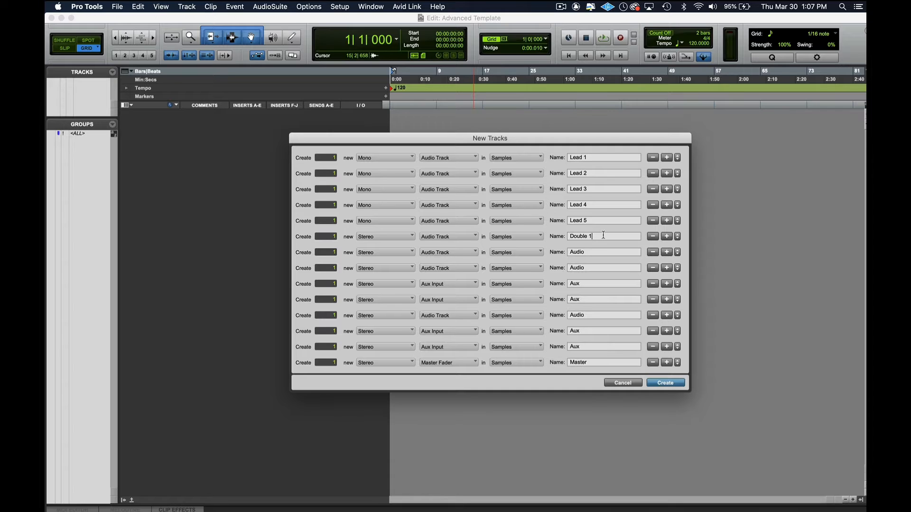
pyautogui.click(595, 251)
pyautogui.write('Adlib')
pyautogui.moveTo(588, 252); pyautogui.dragTo(562, 252)
pyautogui.write('Double 1')
pyautogui.doubleClick(594, 268)
pyautogui.write('Adlibs')
# - Name the first two Aux Input tracks LEADS and ALL VOX
pyautogui.doubleClick(583, 283)
pyautogui.write('LEADS')
pyautogui.doubleClick(592, 300)
pyautogui.write('ALL Vo')
pyautogui.press('BackSpace')
pyautogui.write('OX')
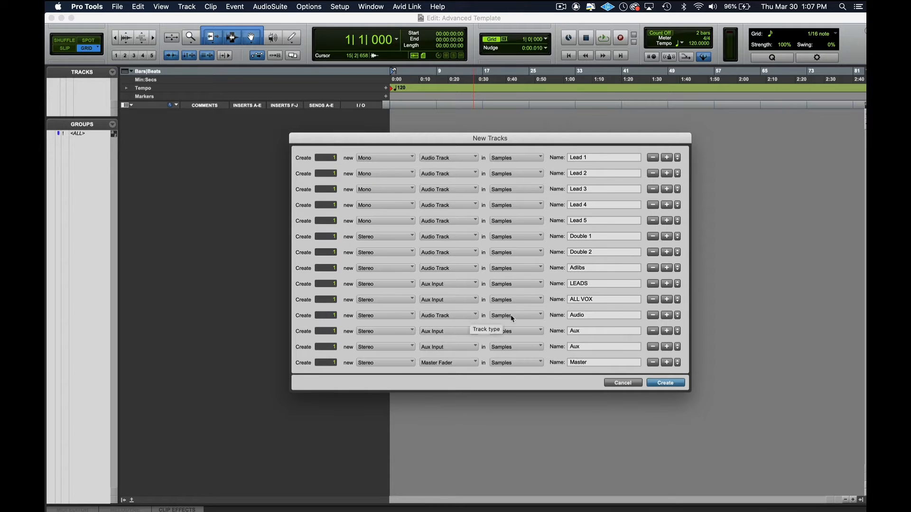
# - Name the last stereo audio track BEAT and the Aux Input below it ALL MUSIC
pyautogui.doubleClick(589, 313)
pyautogui.write('BEAT')
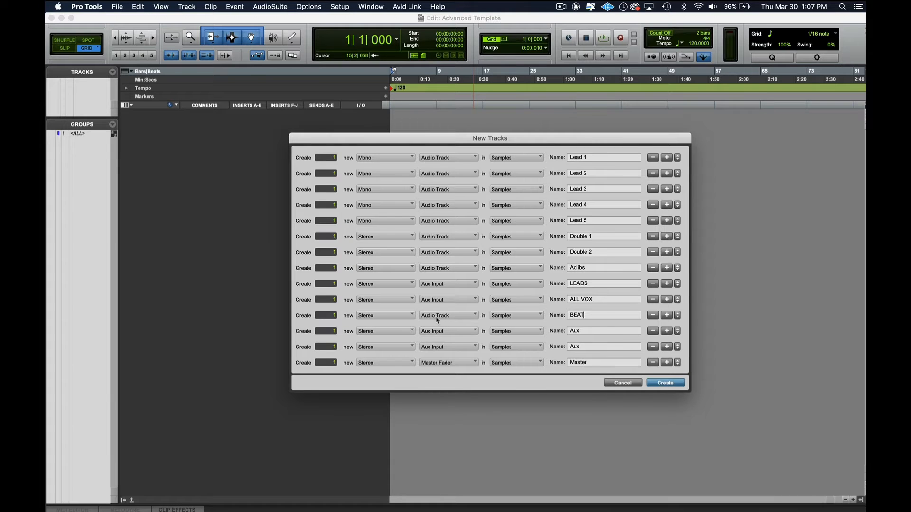
pyautogui.doubleClick(588, 330)
pyautogui.write('A')
pyautogui.write('LL MU')
pyautogui.write('ISC')
pyautogui.press('BackSpace')
pyautogui.press('BackSpace')
pyautogui.press('BackSpace')
pyautogui.press('BackSpace')
pyautogui.write('USC')
pyautogui.press('BackSpace')
pyautogui.write('IC')
# - Name the last Aux Input ALL and the Master Fader MASTER, and create all the tracks
pyautogui.doubleClick(581, 347)
pyautogui.write('ALL')
pyautogui.doubleClick(597, 363)
pyautogui.write('MASTER')
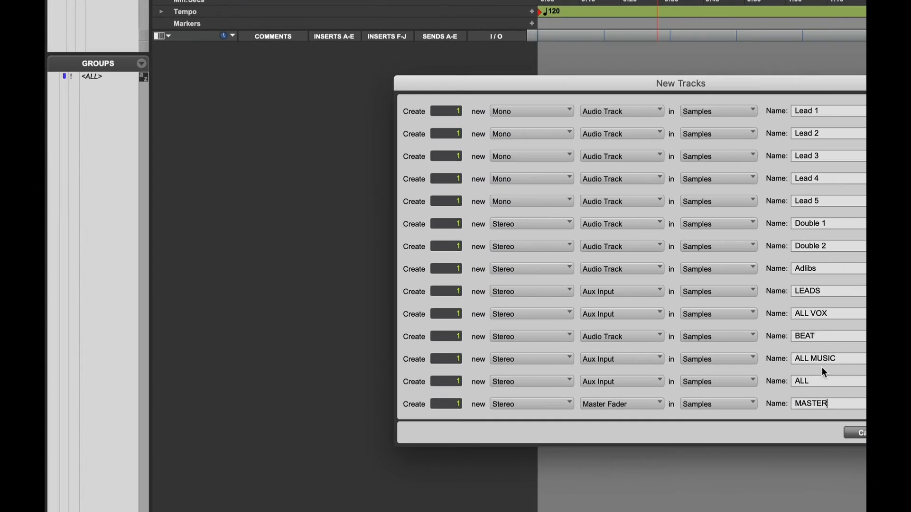
pyautogui.press('Return')
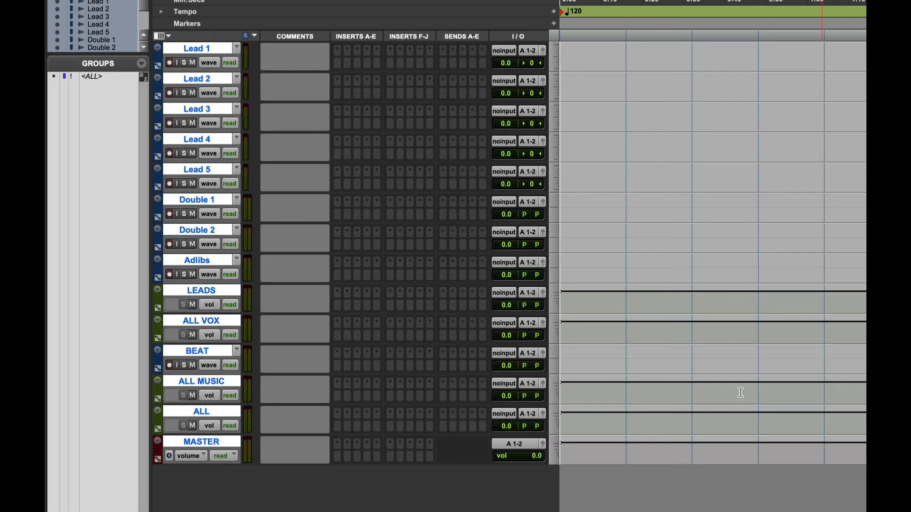
# - Deselect all tracks and move the MASTER track above Lead 1
pyautogui.keyDown('alt'); pyautogui.click(218, 287); pyautogui.keyUp('alt')
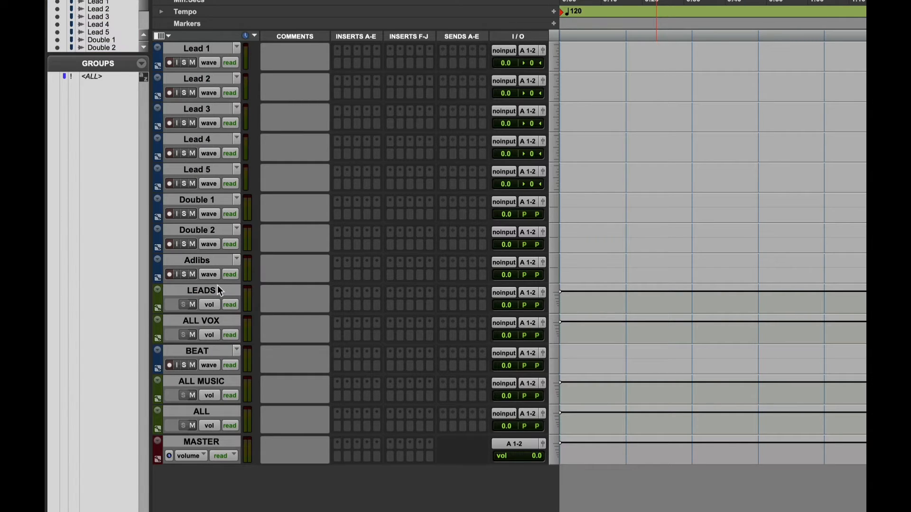
pyautogui.moveTo(198, 442); pyautogui.dragTo(195, 47)
# - Move the LEADS, ALL VOX, ALL MUSIC and ALL aux tracks directly below MASTER, and BEAT directly below them
pyautogui.click(208, 439)
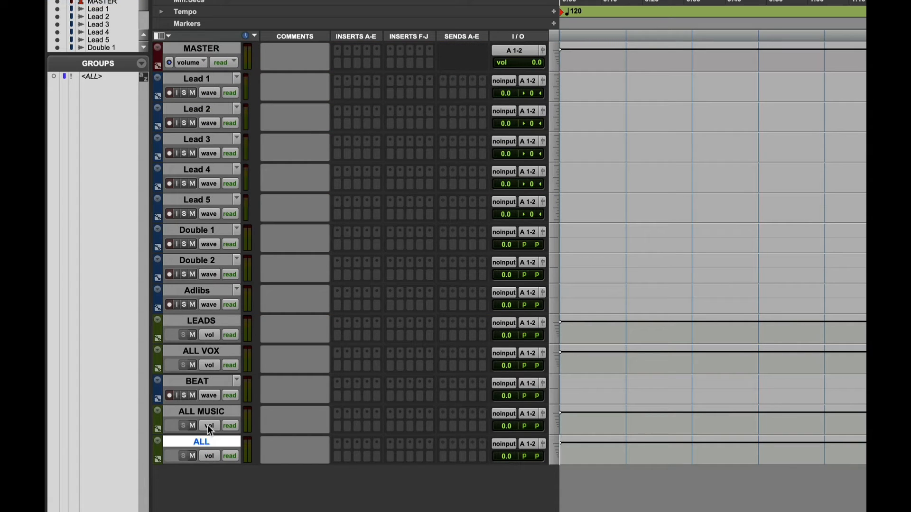
pyautogui.keyDown('super'); pyautogui.click(209, 412); pyautogui.keyUp('super')
pyautogui.keyDown('super'); pyautogui.click(202, 321); pyautogui.keyUp('super')
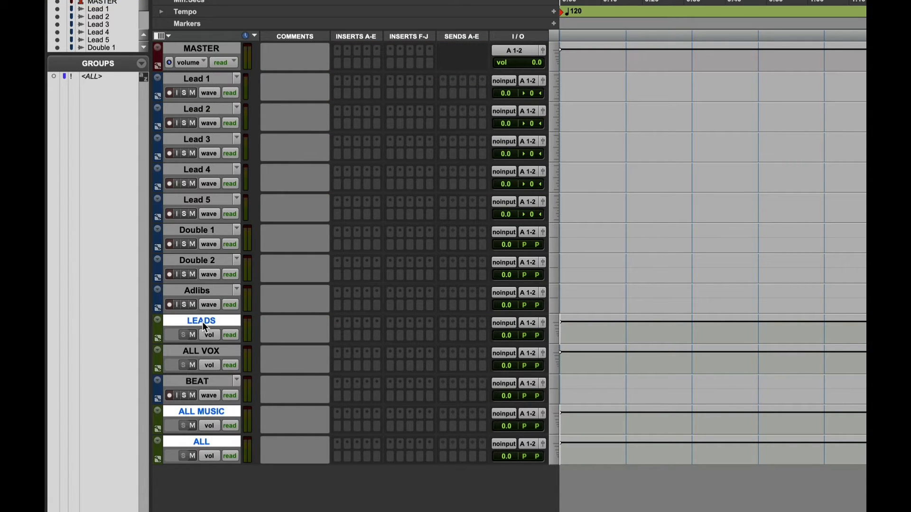
pyautogui.keyDown('shift'); pyautogui.click(198, 351); pyautogui.keyUp('shift')
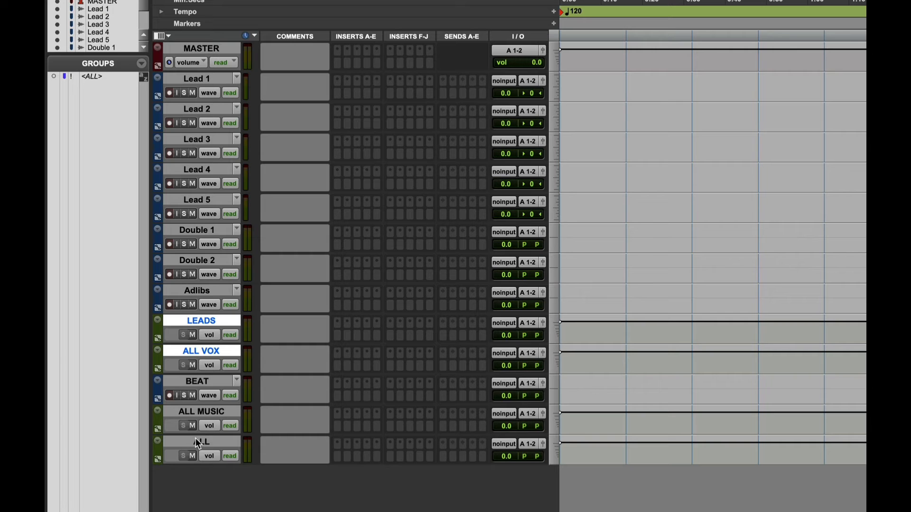
pyautogui.keyDown('shift'); pyautogui.click(196, 438); pyautogui.keyUp('shift')
pyautogui.moveTo(192, 323); pyautogui.dragTo(179, 80)
pyautogui.moveTo(195, 138); pyautogui.dragTo(214, 160)
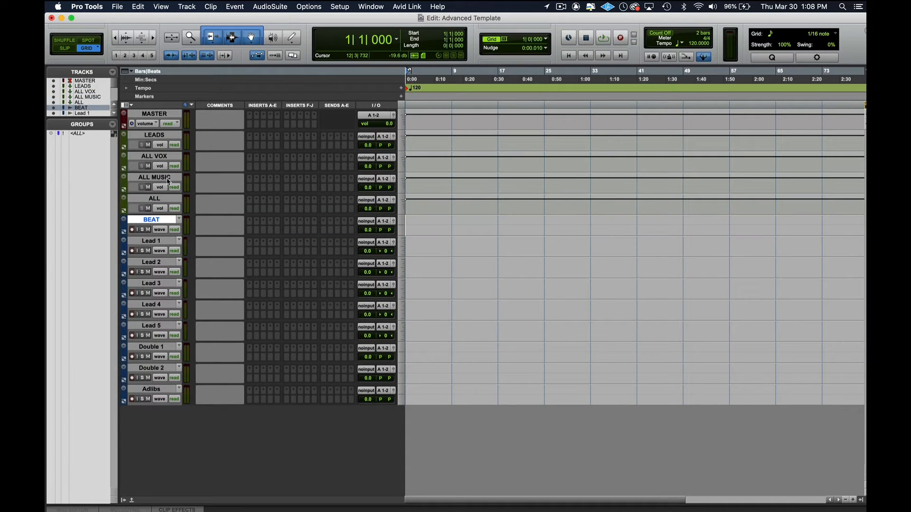
# - Color the four aux tracks from LEADS to ALL purple, deselect them and save the session
pyautogui.click(146, 221)
pyautogui.click(152, 199)
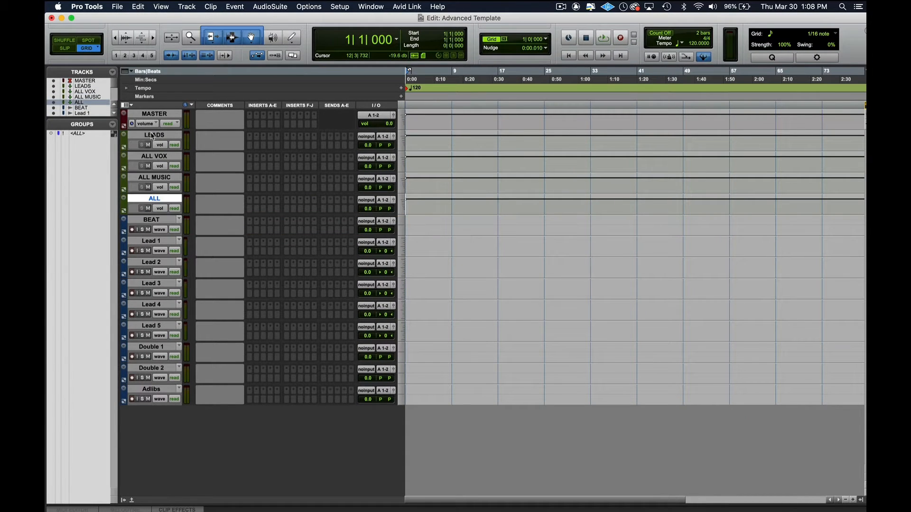
pyautogui.keyDown('shift'); pyautogui.click(153, 135); pyautogui.keyUp('shift')
pyautogui.doubleClick(124, 142)
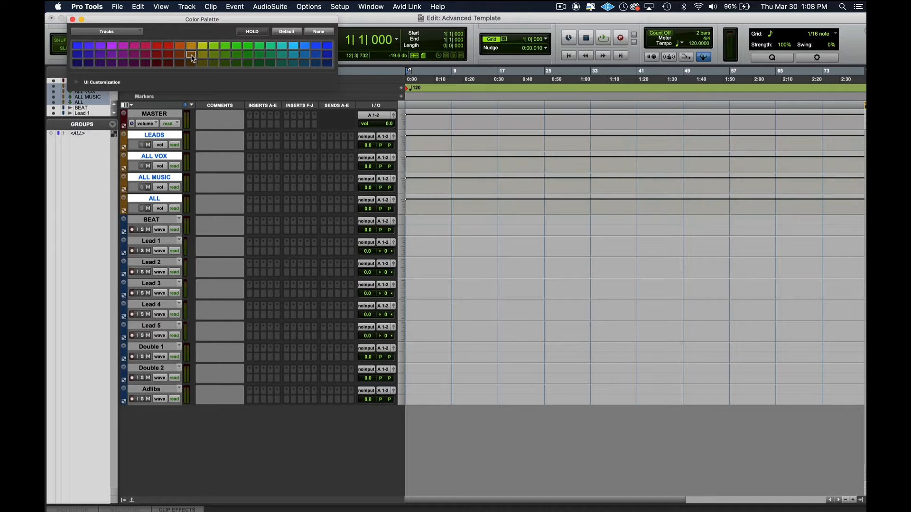
pyautogui.click(112, 55)
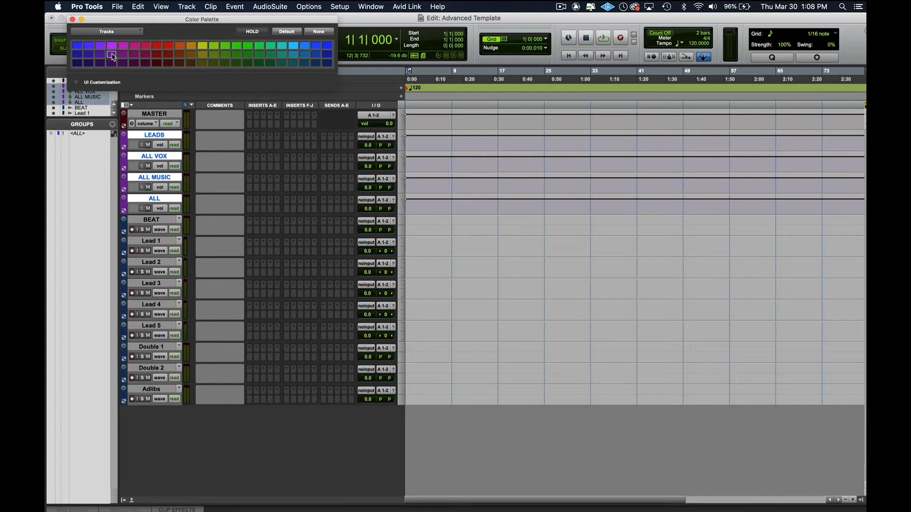
pyautogui.click(72, 20)
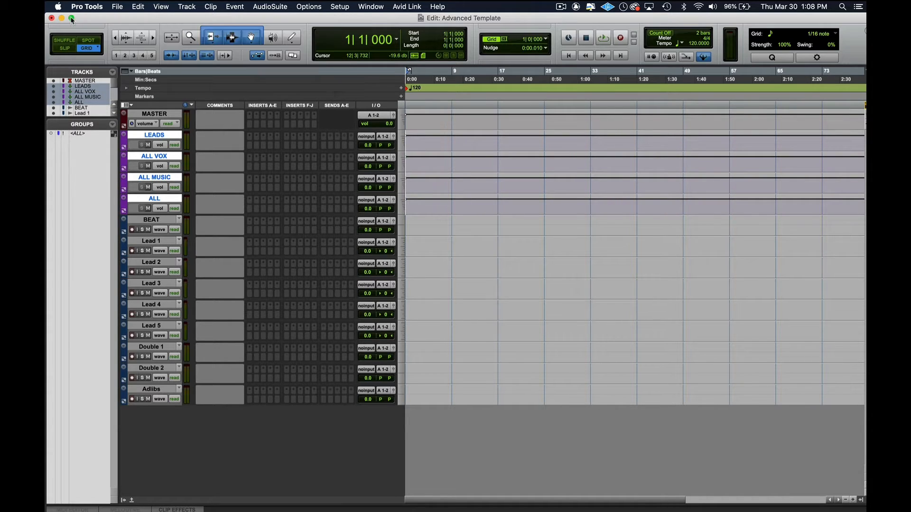
pyautogui.keyDown('alt'); pyautogui.click(153, 137); pyautogui.keyUp('alt')
pyautogui.press('super+s')
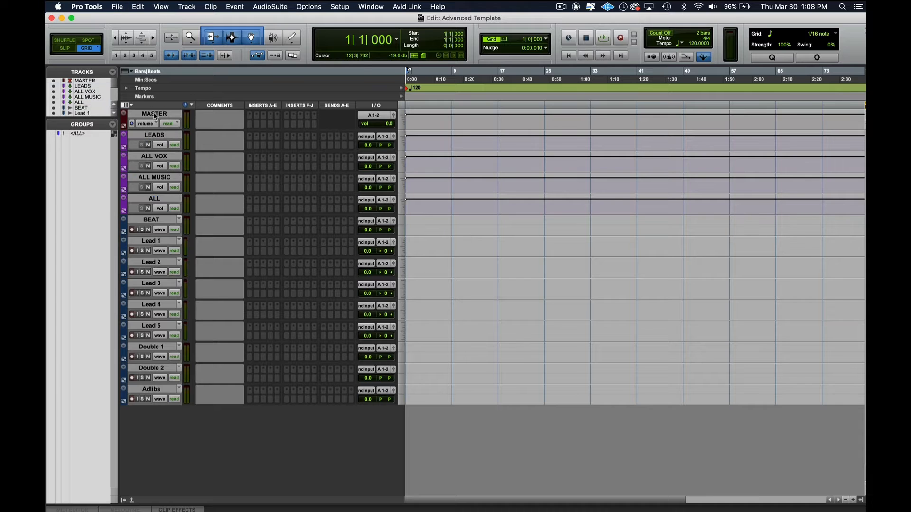
# - Color the MASTER track bright red
pyautogui.click(131, 117)
pyautogui.doubleClick(124, 121)
pyautogui.click(157, 45)
pyautogui.click(73, 19)
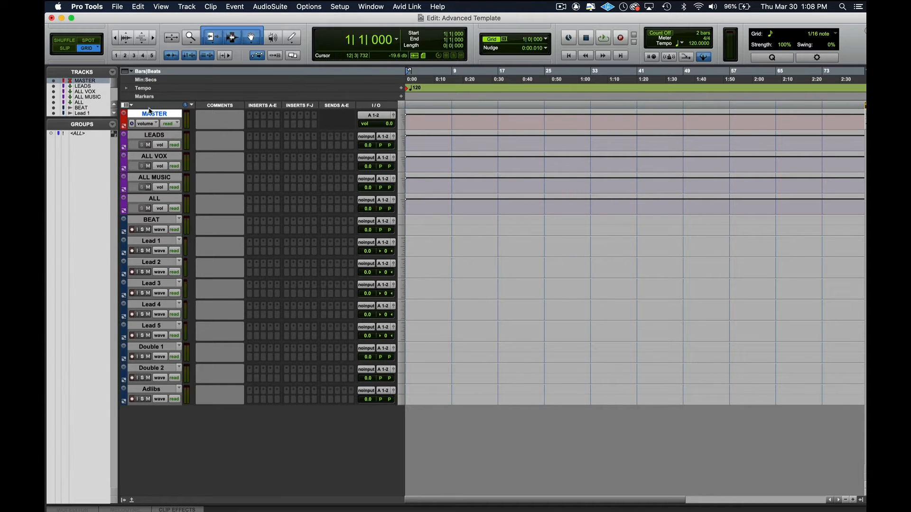
# - Reorder the aux tracks below MASTER as ALL, ALL MUSIC, ALL VOX and LEADS
pyautogui.moveTo(150, 135); pyautogui.dragTo(164, 223)
pyautogui.click(155, 200)
pyautogui.moveTo(155, 138); pyautogui.dragTo(156, 190)
pyautogui.click(156, 178)
pyautogui.moveTo(161, 158); pyautogui.dragTo(160, 134)
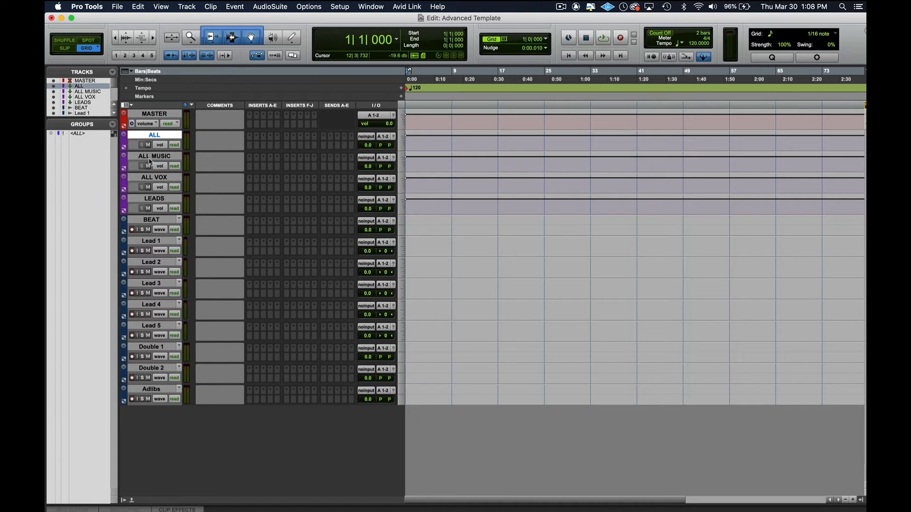
# - Hide the Comments column in the Edit window, deselect the ALL track and save the session
pyautogui.click(156, 155)
pyautogui.click(148, 156)
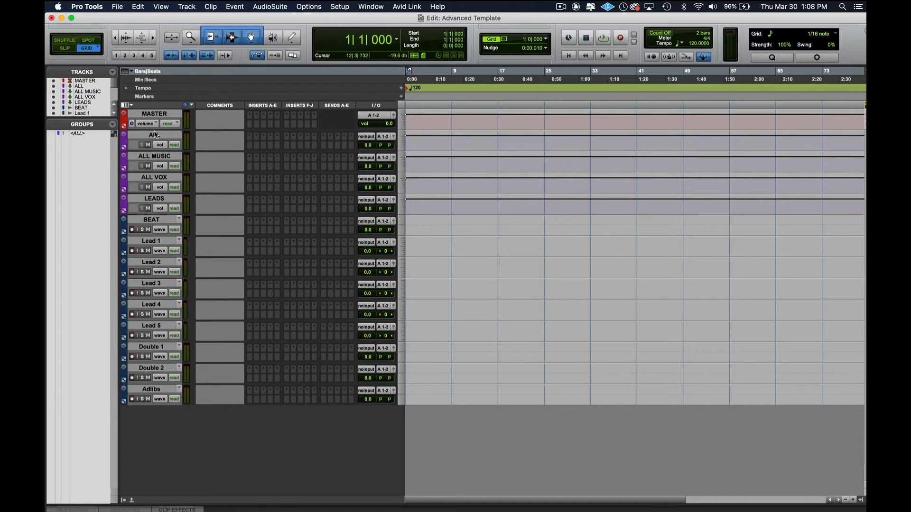
pyautogui.click(155, 135)
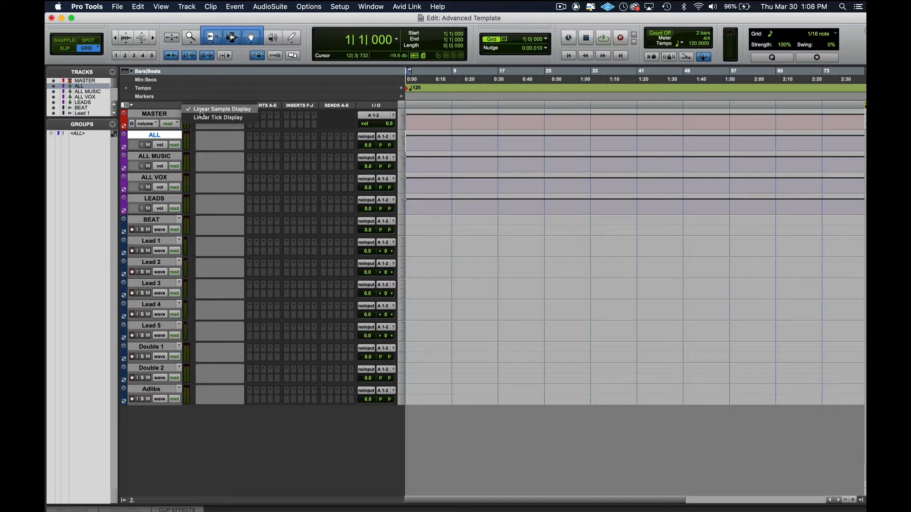
pyautogui.keyDown('alt'); pyautogui.click(210, 106); pyautogui.keyUp('alt')
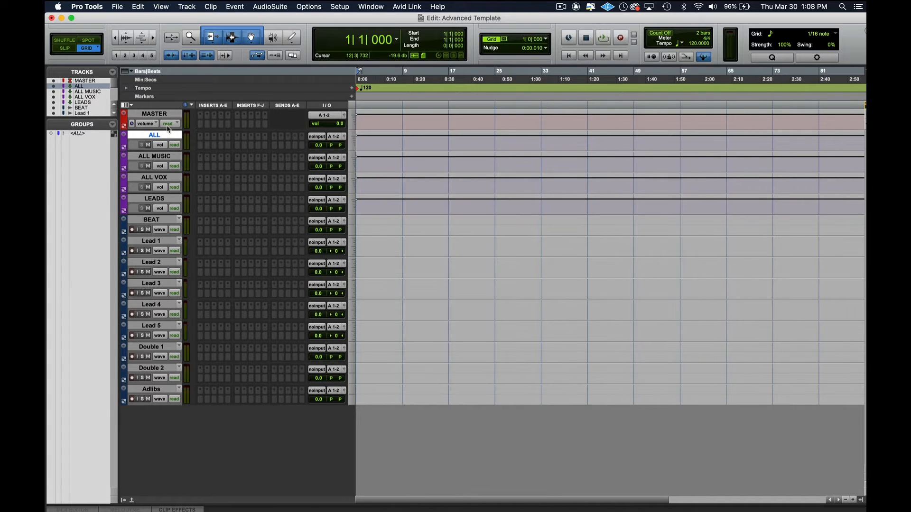
pyautogui.click(145, 134)
pyautogui.press('super+s')
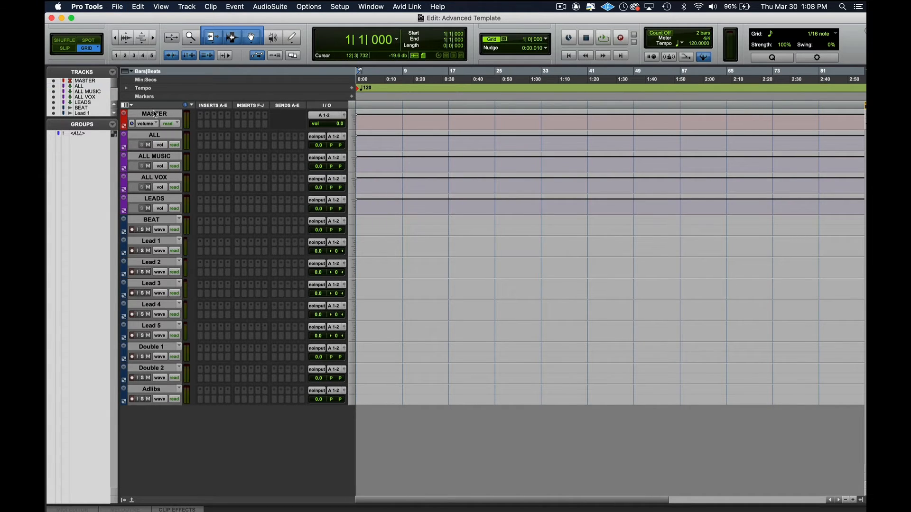
# - Color the BEAT track bright yellow
pyautogui.click(154, 114)
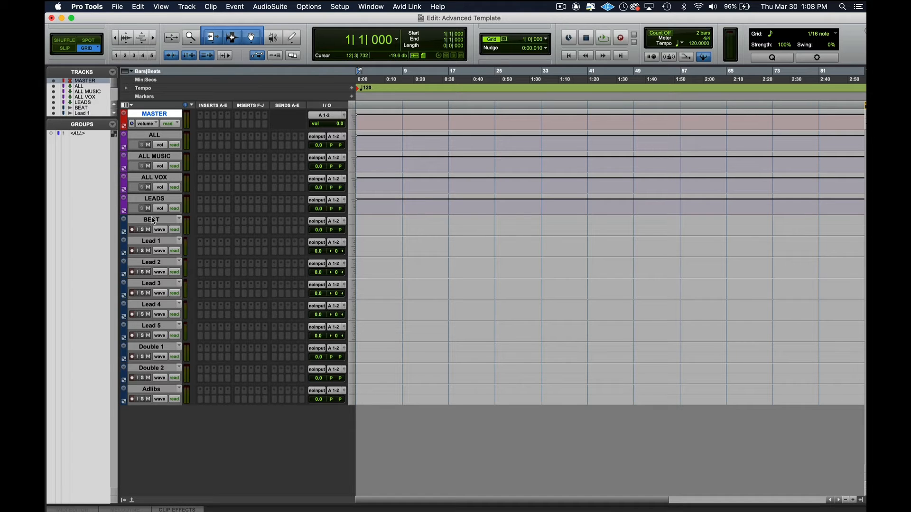
pyautogui.doubleClick(124, 228)
pyautogui.click(203, 46)
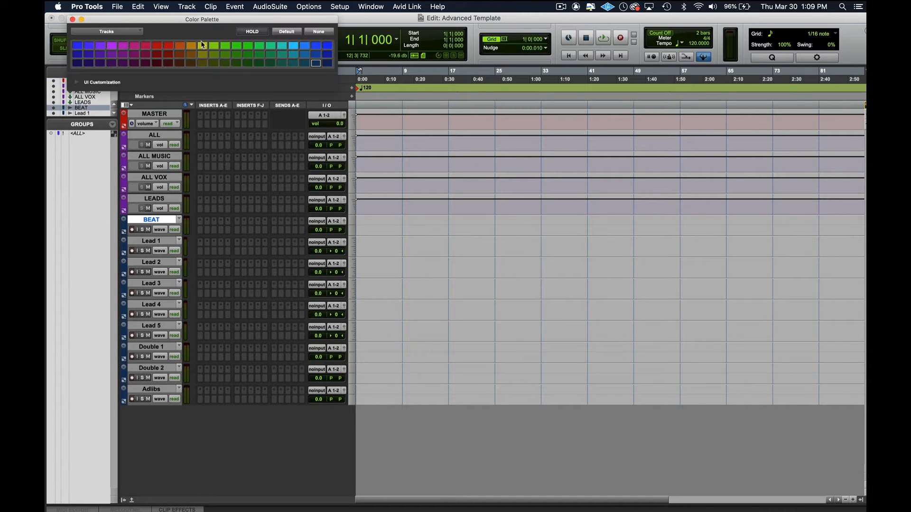
pyautogui.click(72, 19)
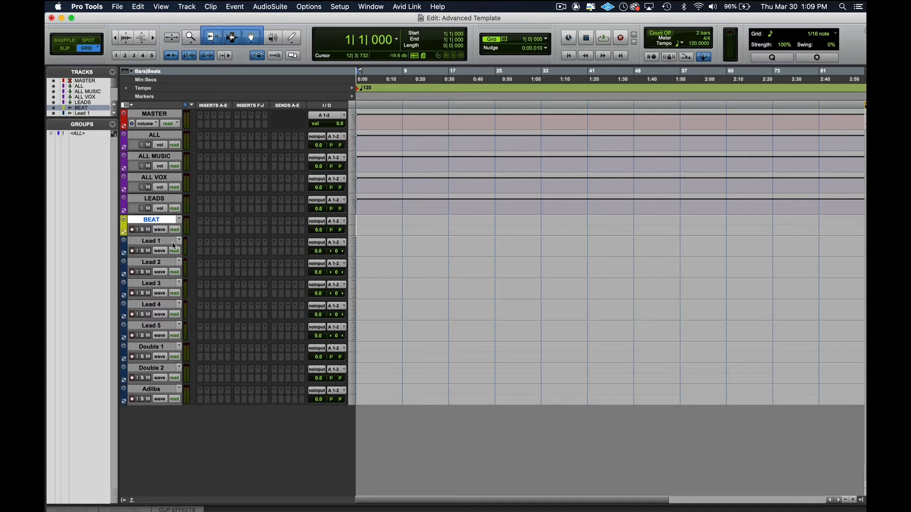
# - Color the five tracks from Lead 1 to Lead 5 medium blue
pyautogui.click(156, 242)
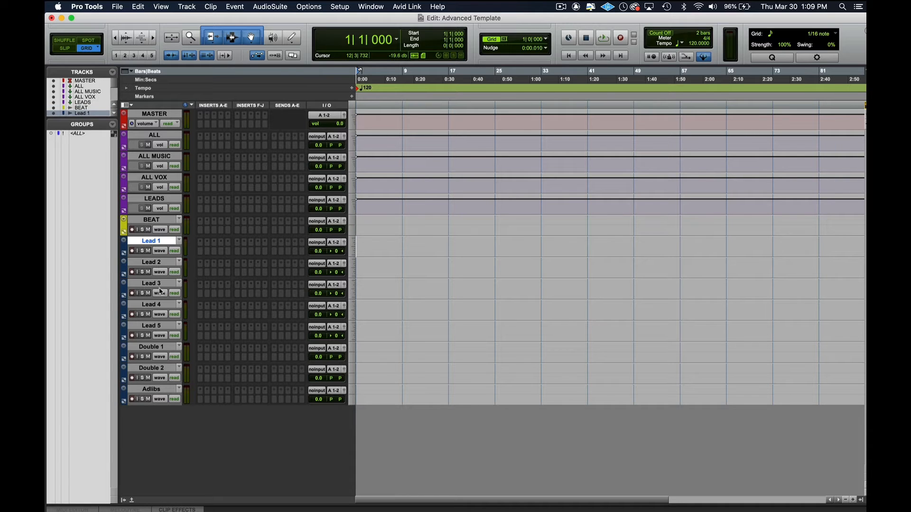
pyautogui.keyDown('shift'); pyautogui.click(134, 327); pyautogui.keyUp('shift')
pyautogui.doubleClick(124, 332)
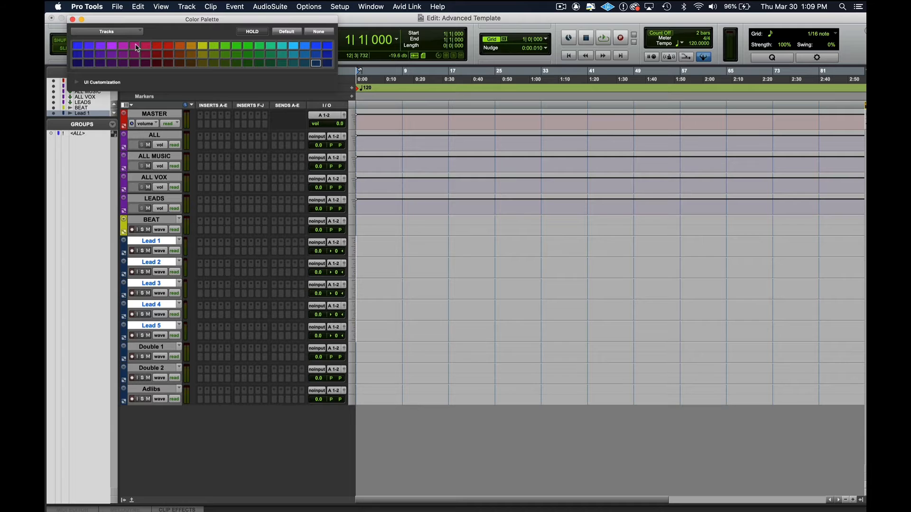
pyautogui.click(214, 54)
pyautogui.click(316, 54)
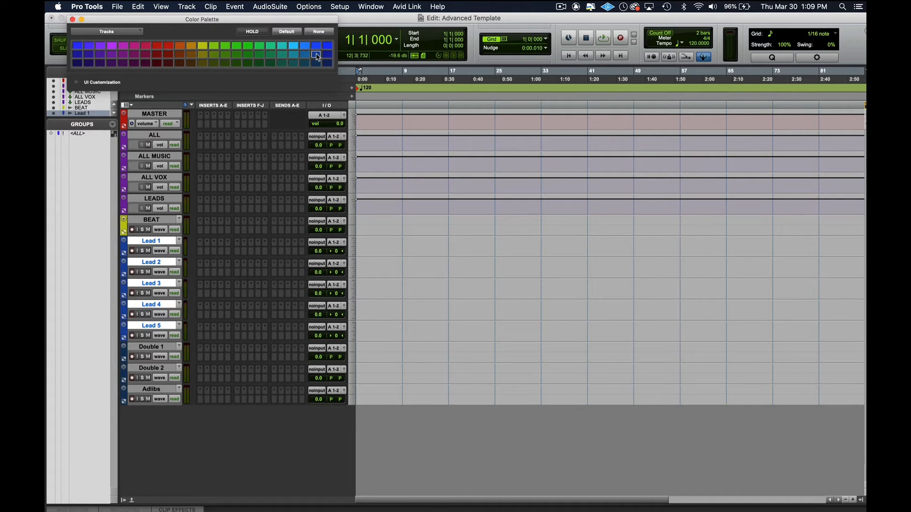
pyautogui.click(73, 19)
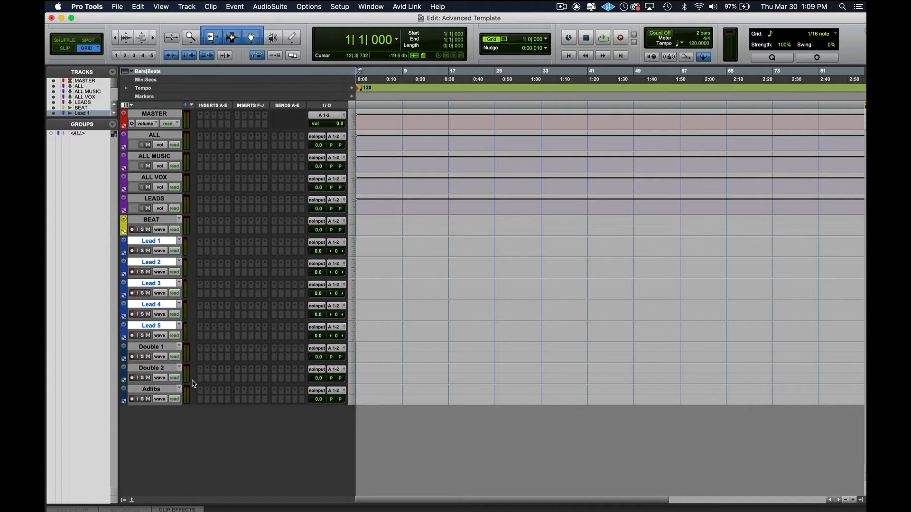
# - Color the Double 1 and Double 2 tracks lime green
pyautogui.click(158, 346)
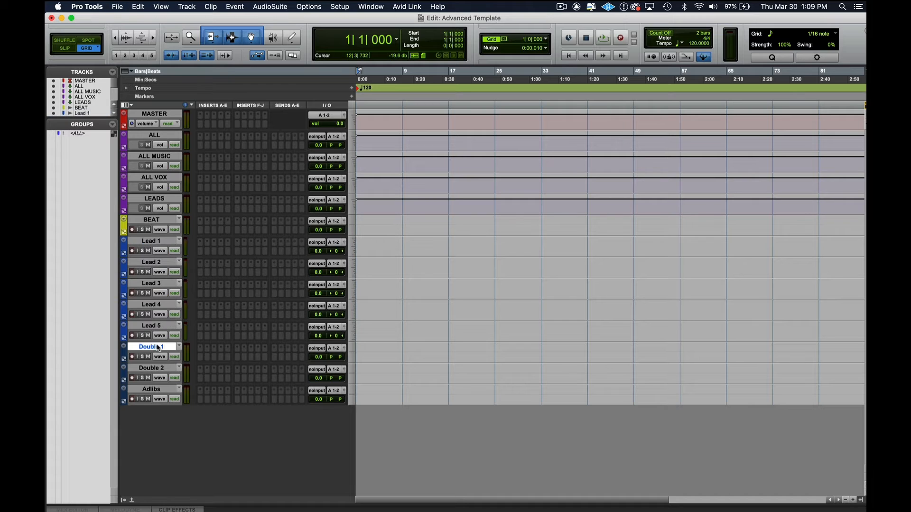
pyautogui.keyDown('shift'); pyautogui.click(151, 368); pyautogui.keyUp('shift')
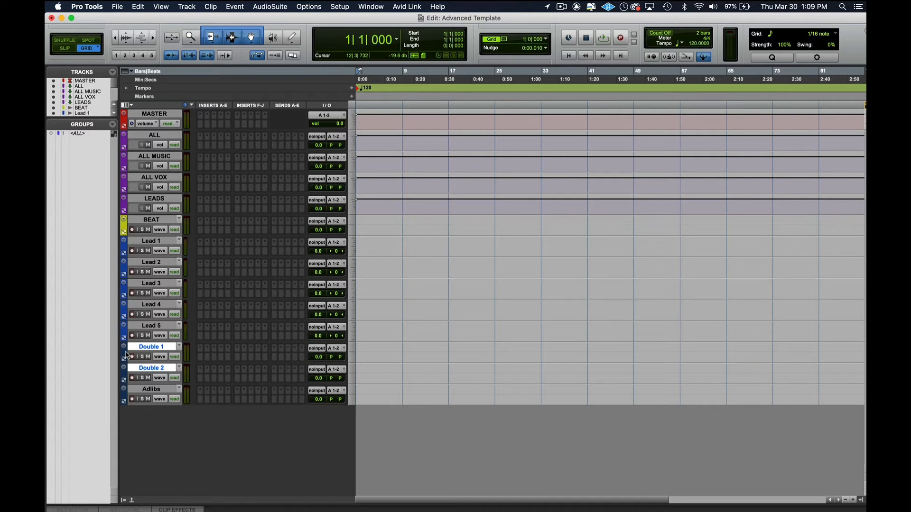
pyautogui.doubleClick(124, 355)
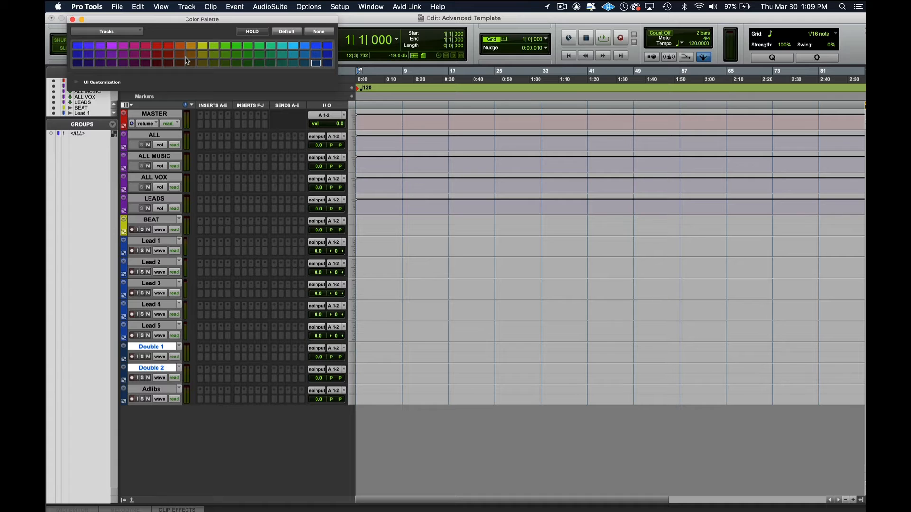
pyautogui.click(179, 53)
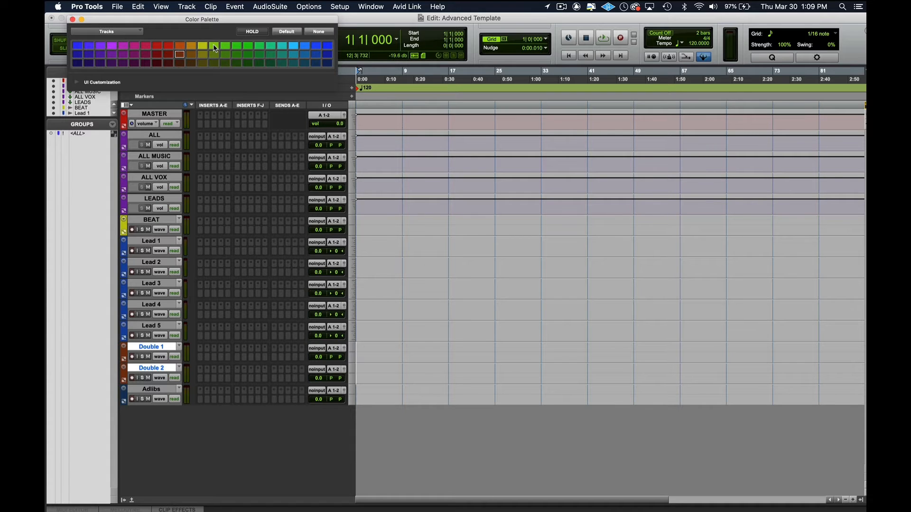
pyautogui.click(214, 45)
pyautogui.click(72, 19)
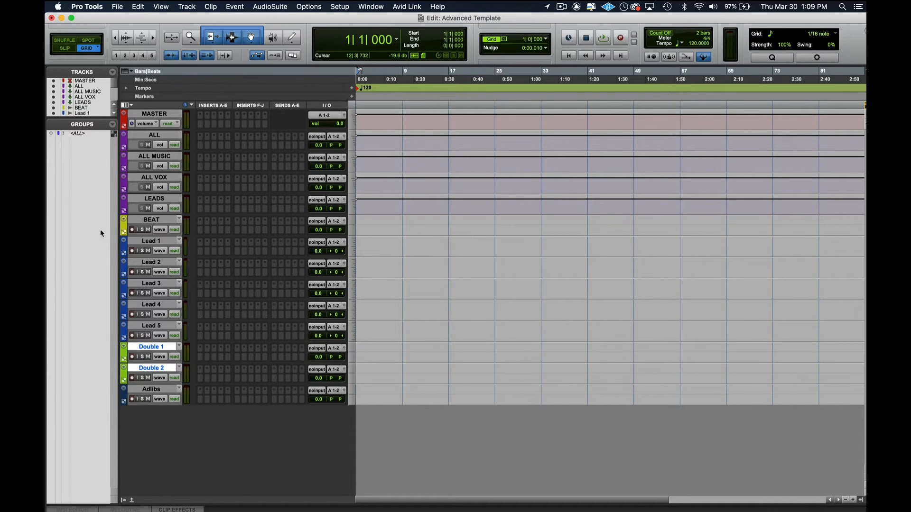
pyautogui.click(154, 348)
# - Color the Adlibs track light blue and deselect it
pyautogui.click(151, 389)
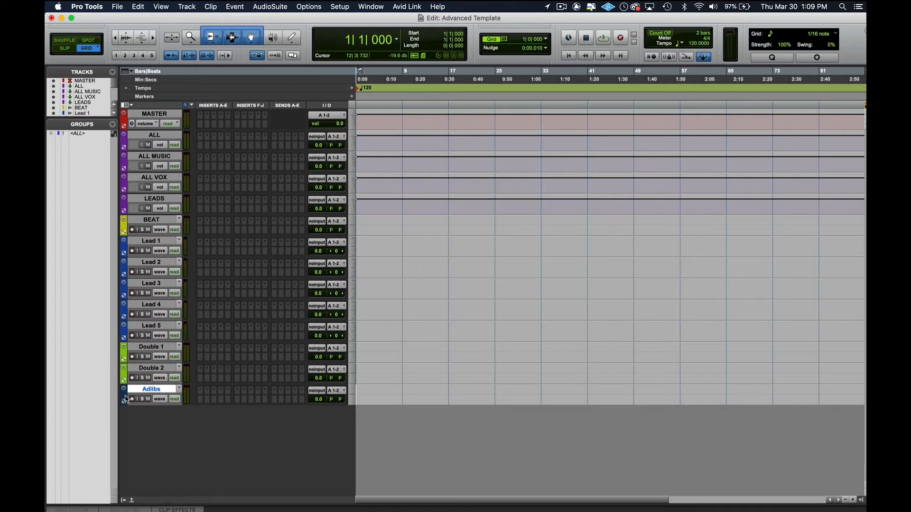
pyautogui.doubleClick(124, 398)
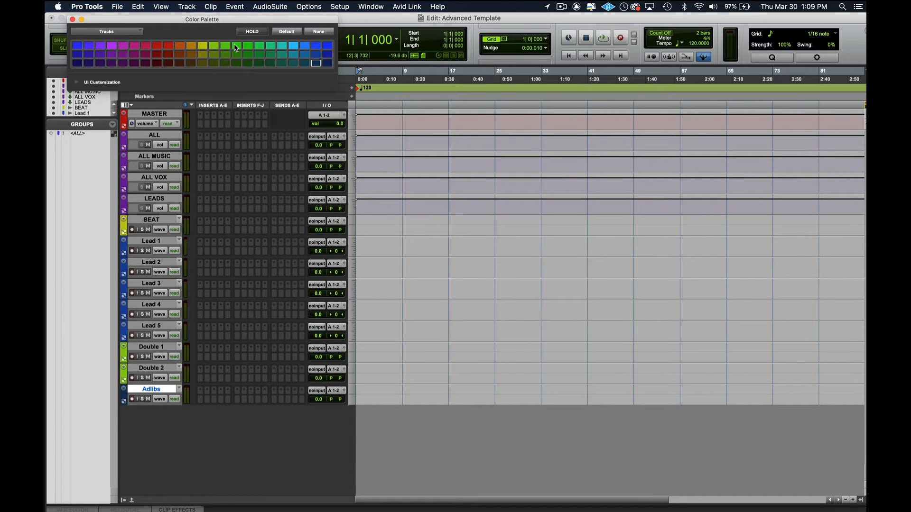
pyautogui.click(328, 46)
pyautogui.click(294, 46)
pyautogui.click(71, 19)
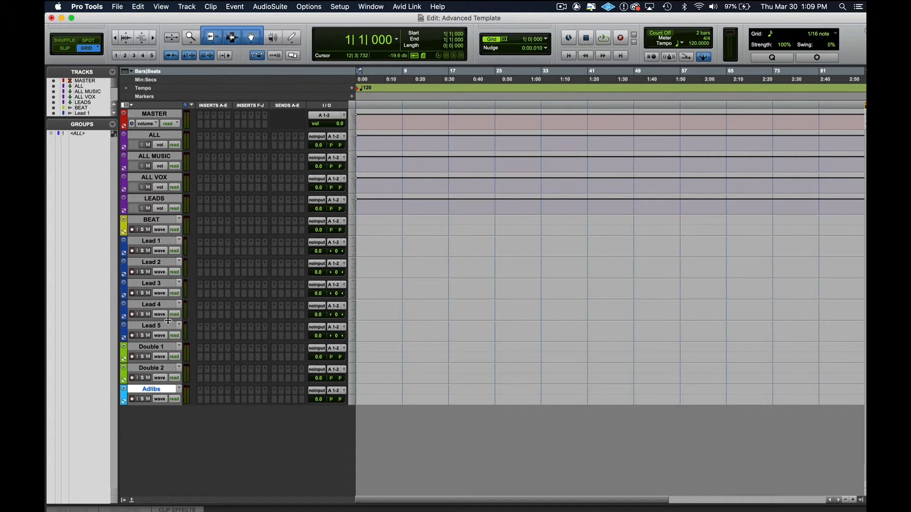
pyautogui.click(146, 390)
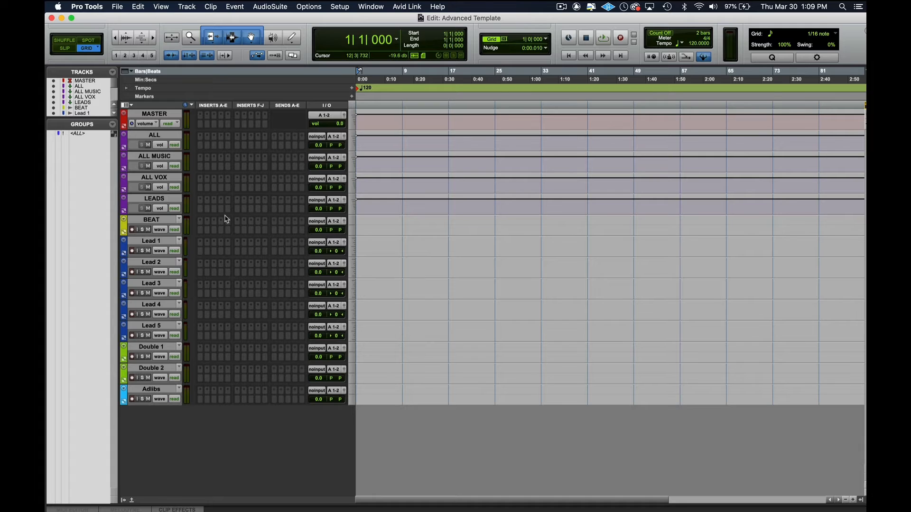
# - Increase the height of all tracks so that MASTER through Adlibs fill the Edit window
pyautogui.hotkey('ctrl', 'alt', 'Up')
pyautogui.hotkey('ctrl', 'alt', 'Down')
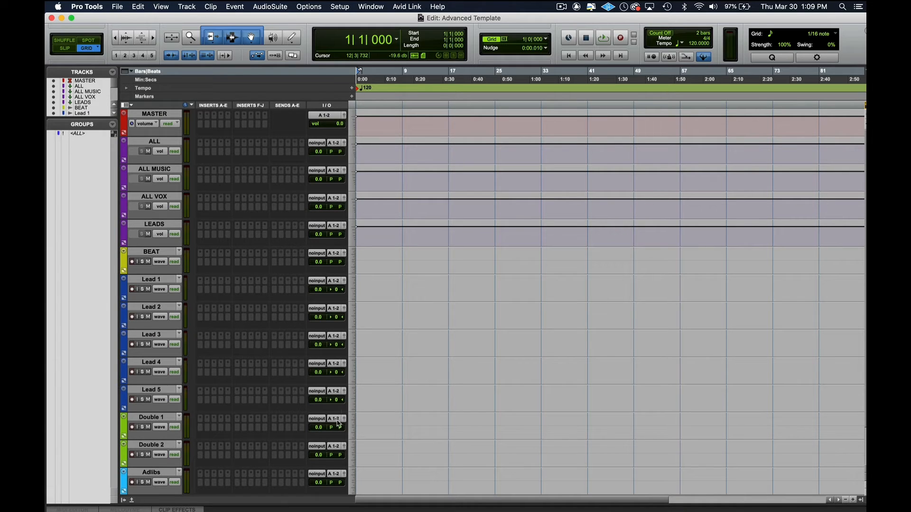
pyautogui.click(144, 254)
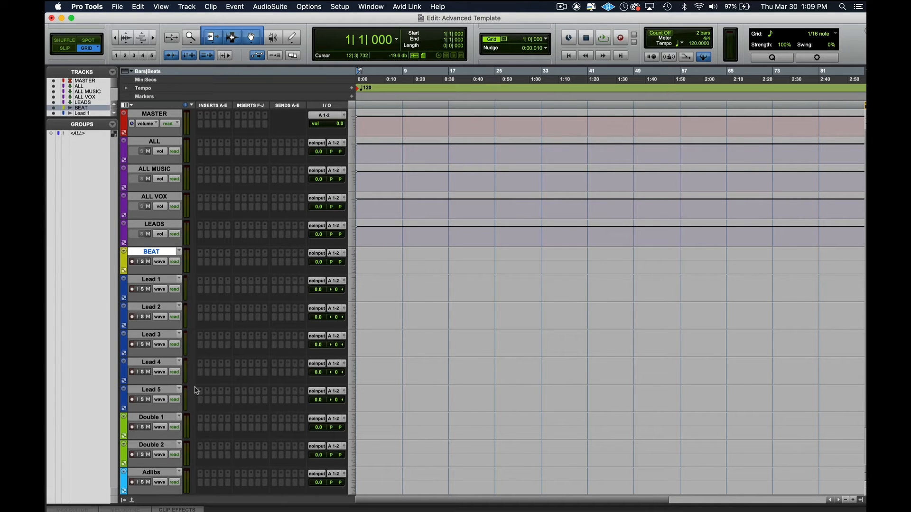
# - Color the LEADS aux track dark red, deselect it and save the session
pyautogui.doubleClick(125, 235)
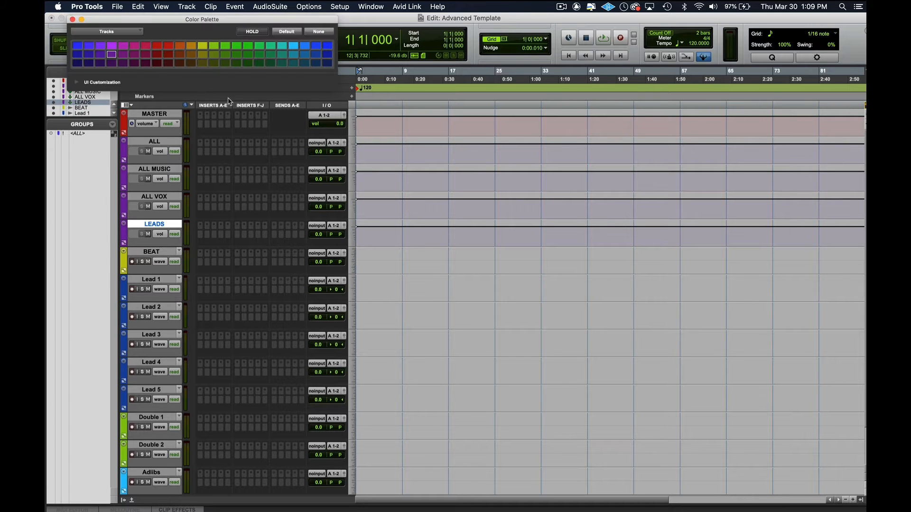
pyautogui.click(156, 55)
pyautogui.click(72, 19)
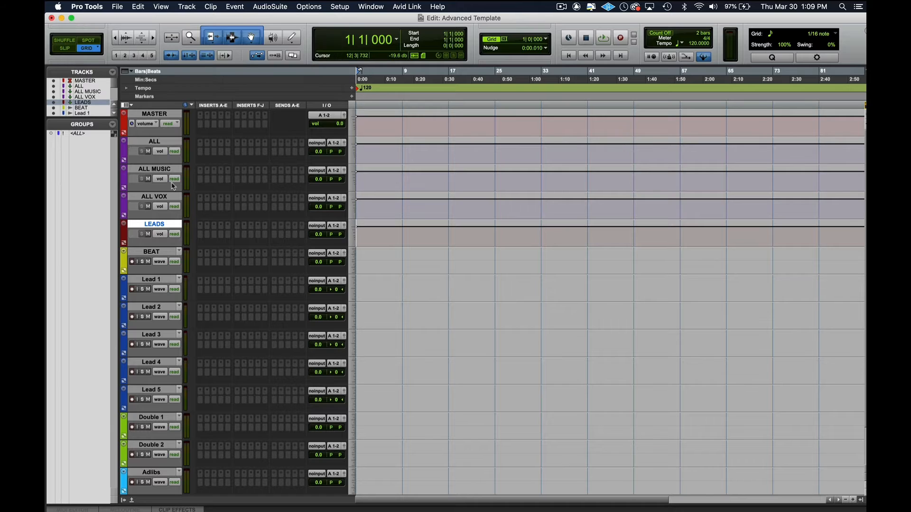
pyautogui.click(149, 234)
pyautogui.press('super+s')
pyautogui.click(159, 225)
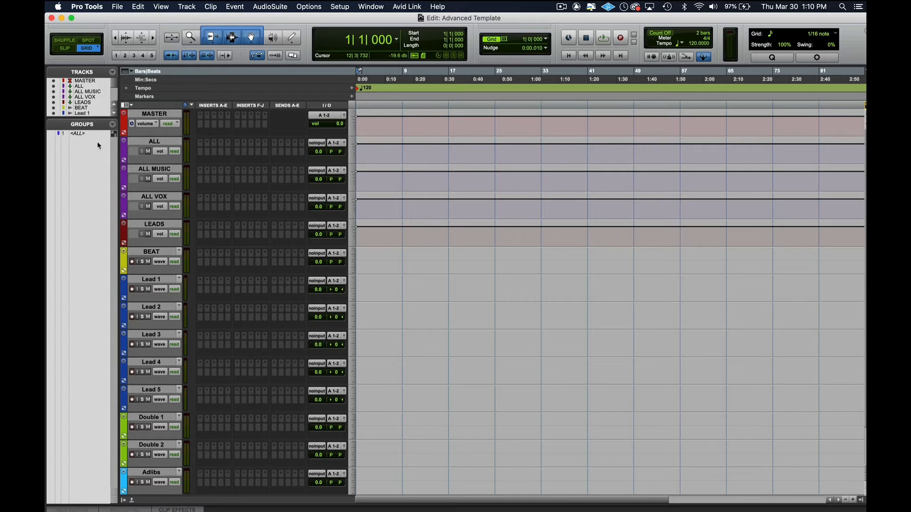
# - Enlarge the track list to show every track down to Adlibs, leaving no tracks selected
pyautogui.moveTo(93, 118); pyautogui.dragTo(91, 160)
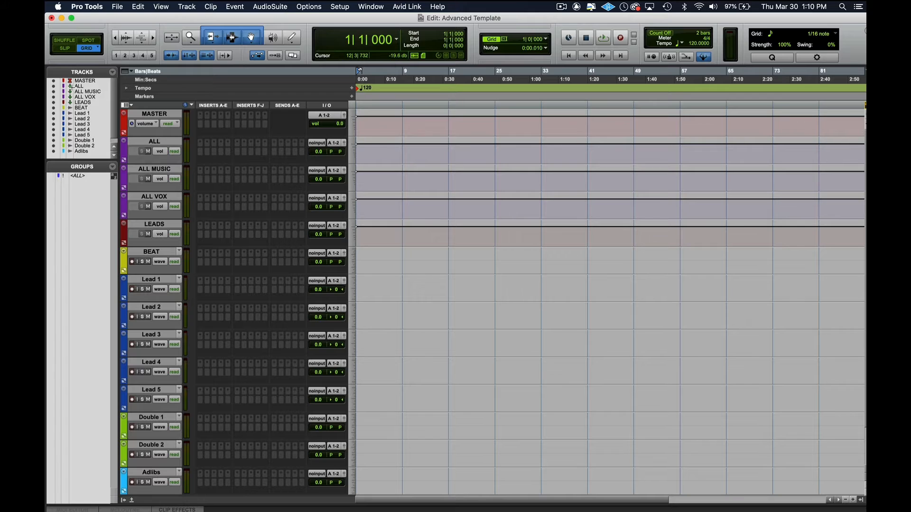
pyautogui.moveTo(77, 87); pyautogui.dragTo(91, 103)
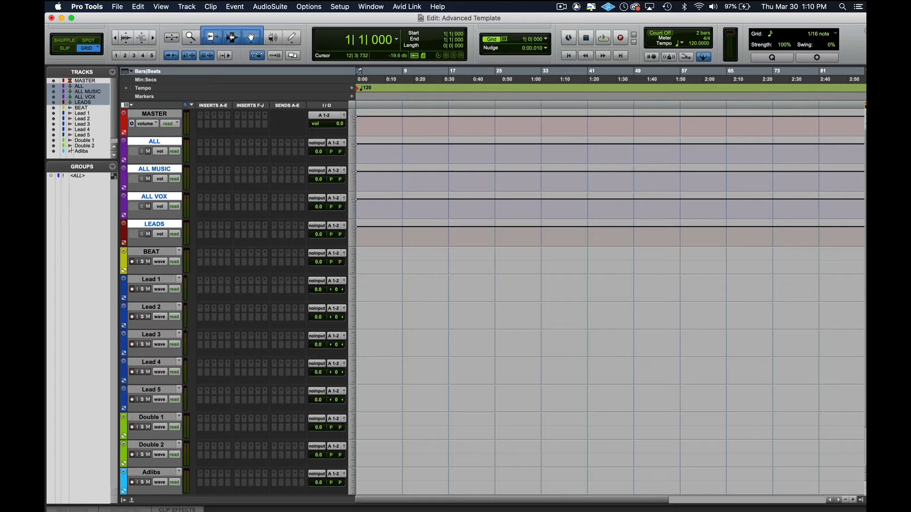
pyautogui.keyDown('alt'); pyautogui.click(78, 82); pyautogui.keyUp('alt')
pyautogui.keyDown('alt'); pyautogui.click(79, 88); pyautogui.keyUp('alt')
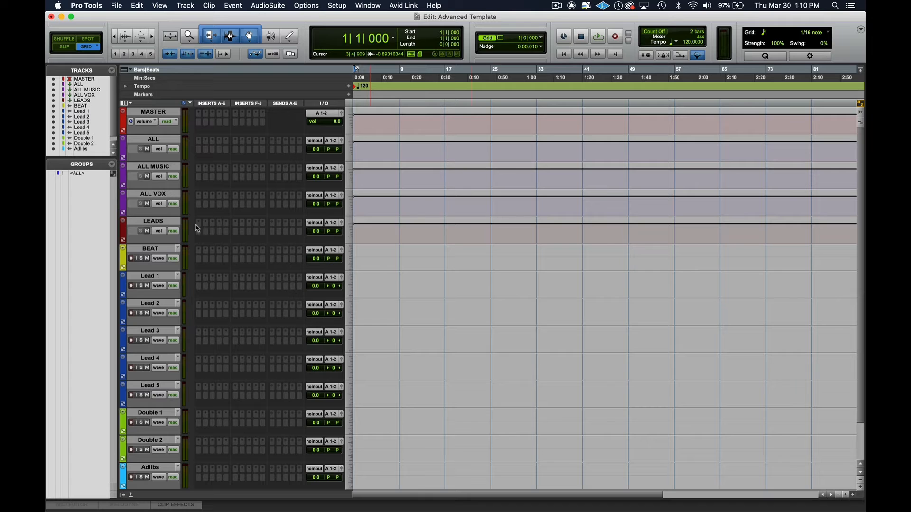
# - Move the BEAT track above LEADS, directly below ALL VOX
pyautogui.click(147, 222)
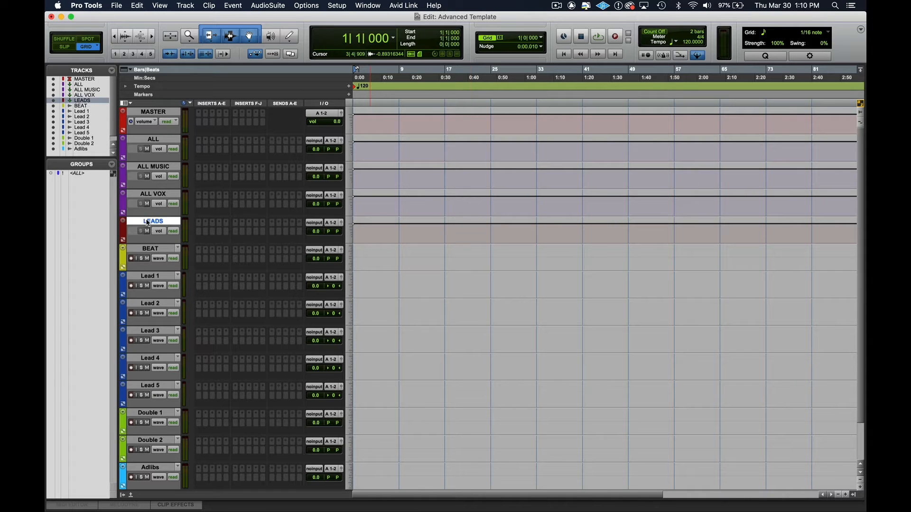
pyautogui.click(148, 248)
pyautogui.moveTo(149, 248); pyautogui.dragTo(153, 224)
pyautogui.click(147, 222)
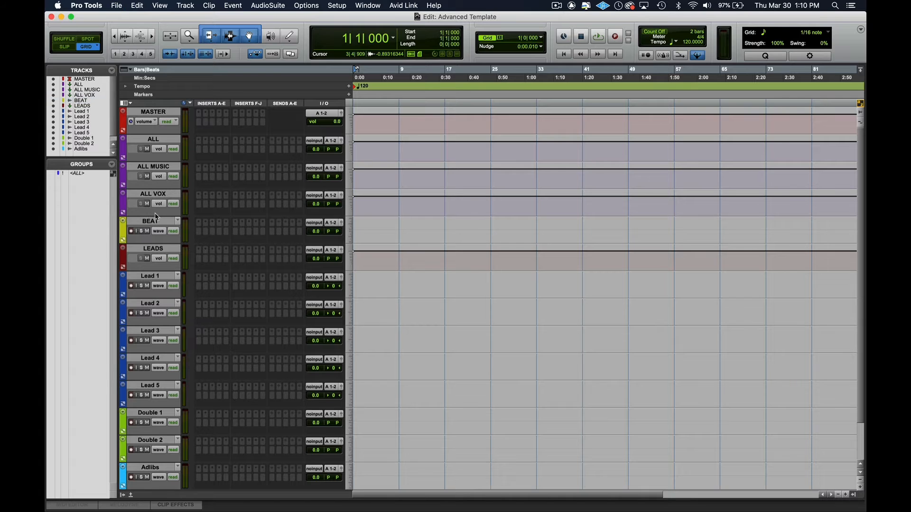
# - Route the BEAT track's output to the ALL MUSIC (Stereo) track
pyautogui.click(156, 218)
pyautogui.click(336, 223)
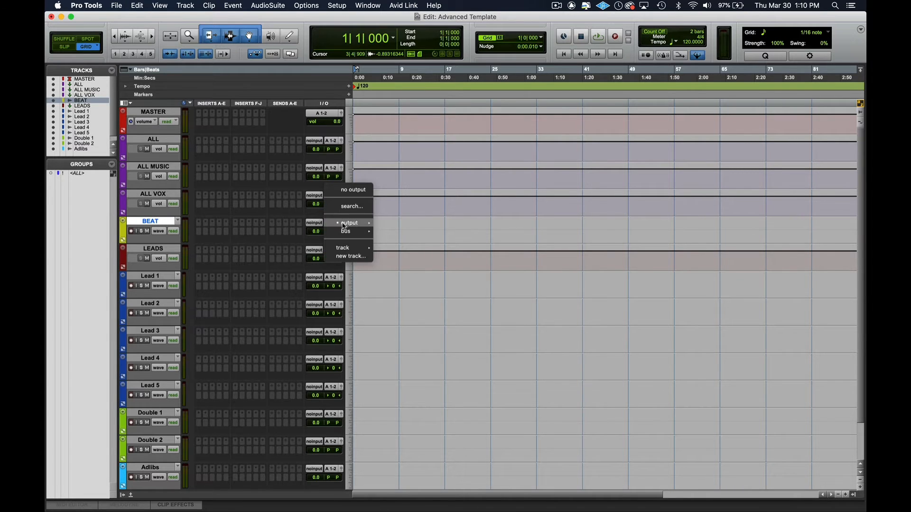
pyautogui.moveTo(354, 248)
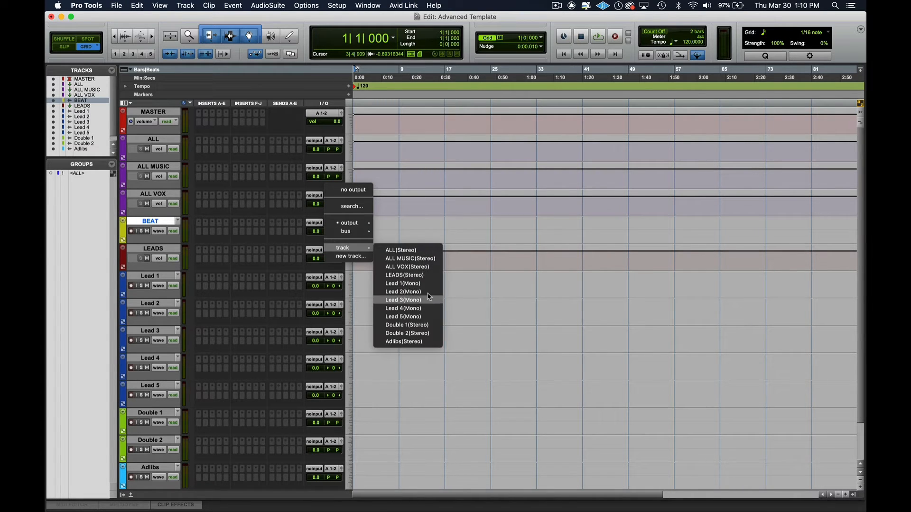
pyautogui.click(411, 258)
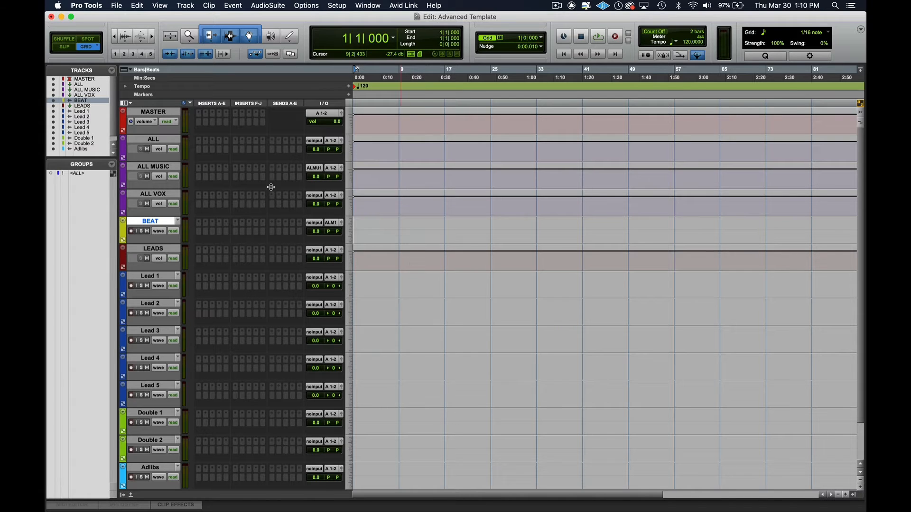
pyautogui.click(164, 167)
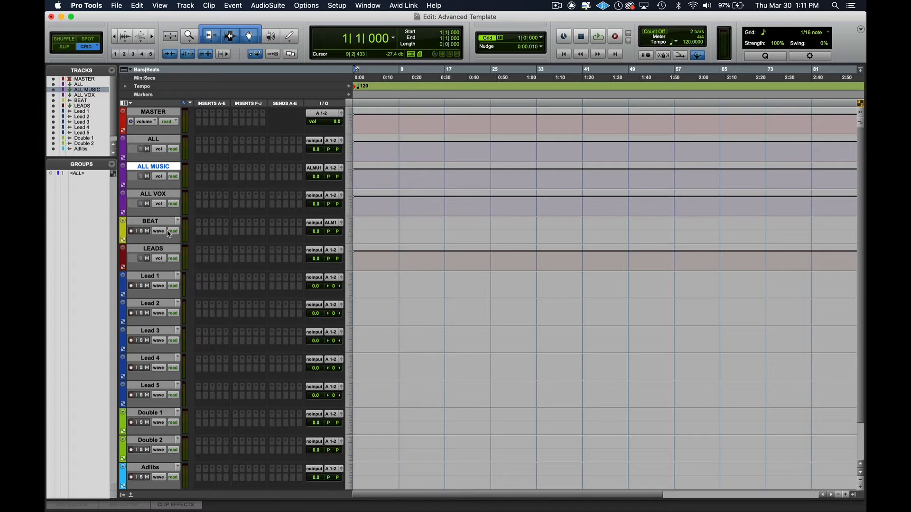
pyautogui.click(159, 252)
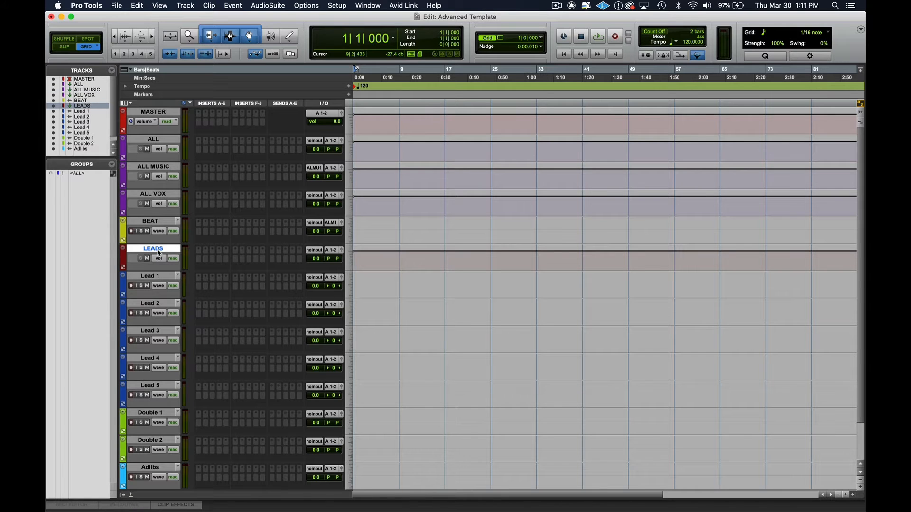
# - Route the LEADS aux track's output to the ALL VOX (Stereo) track
pyautogui.click(333, 251)
pyautogui.moveTo(353, 275)
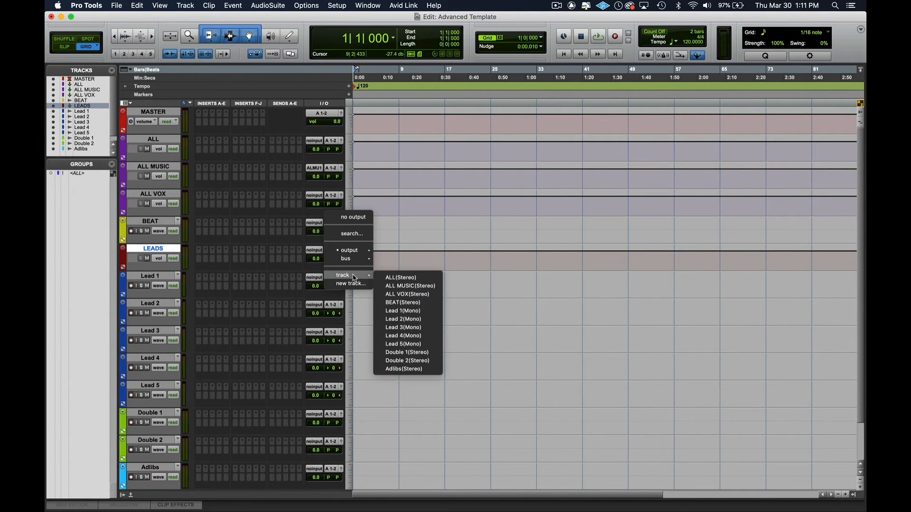
pyautogui.click(407, 294)
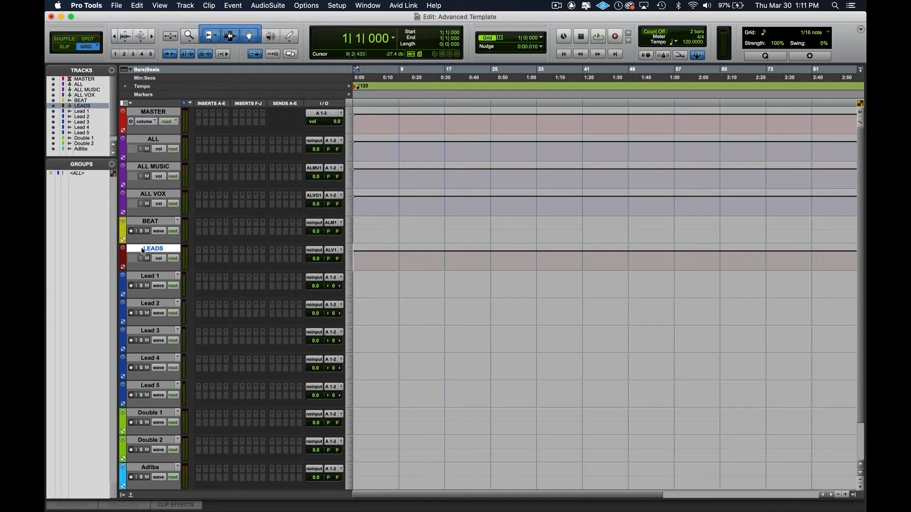
# - Route the outputs of all tracks from Lead 1 through Adlibs to the LEADS (Stereo) track
pyautogui.click(148, 278)
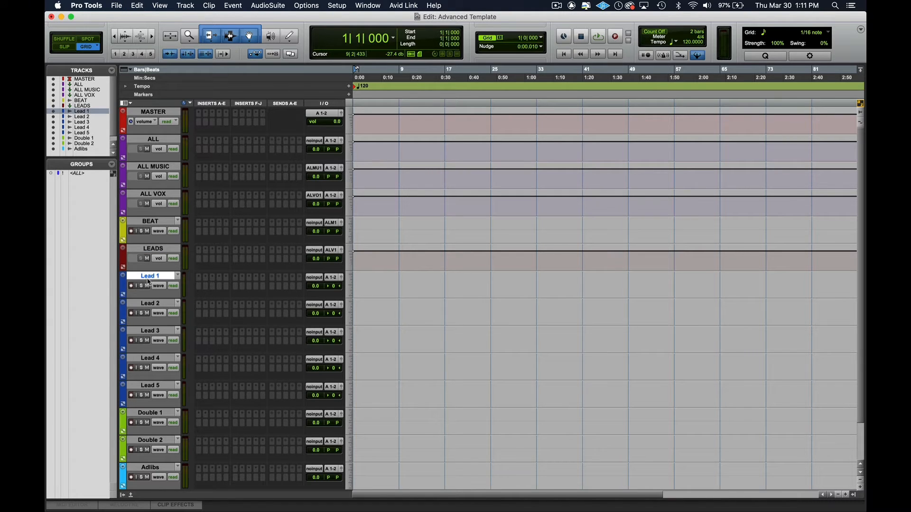
pyautogui.keyDown('shift'); pyautogui.click(151, 468); pyautogui.keyUp('shift')
pyautogui.scroll(-1, 308, 403)
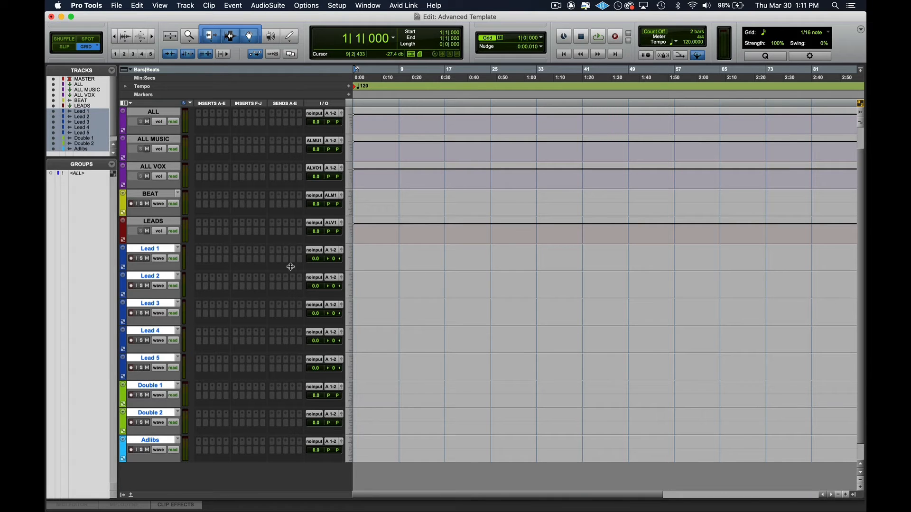
pyautogui.click(328, 252)
pyautogui.moveTo(350, 251)
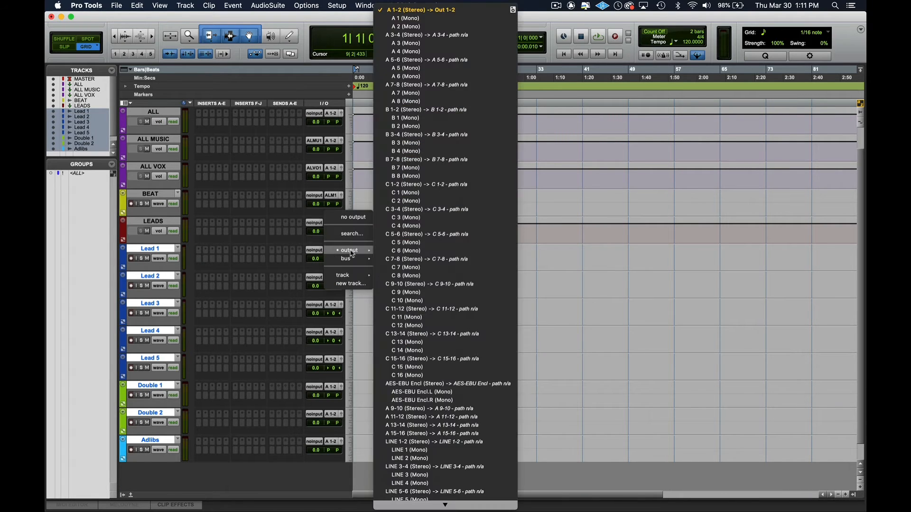
pyautogui.moveTo(353, 275)
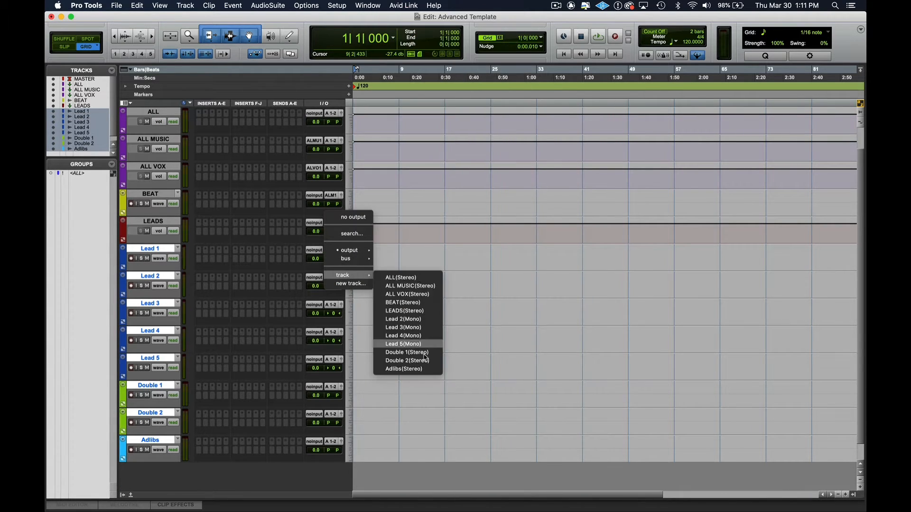
pyautogui.click(405, 311)
pyautogui.click(150, 249)
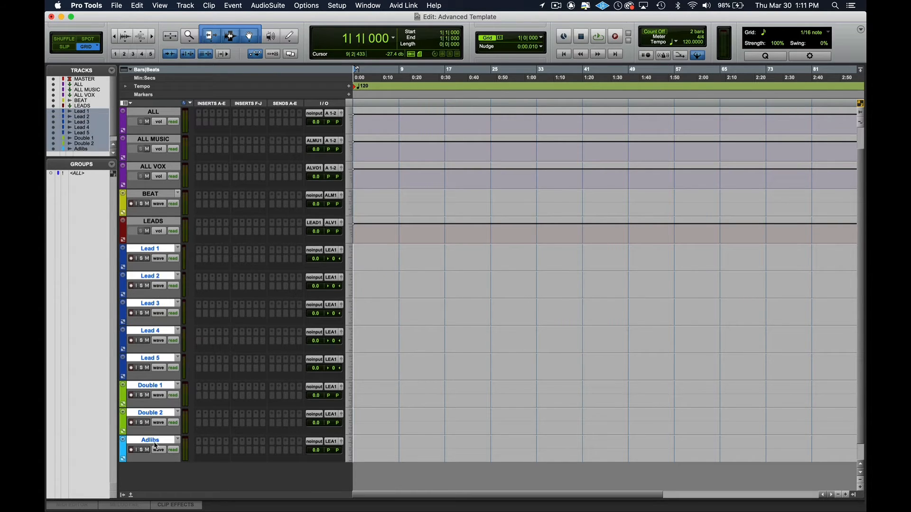
# - Route the ALL VOX track's output to the ALL (Stereo) track
pyautogui.click(164, 224)
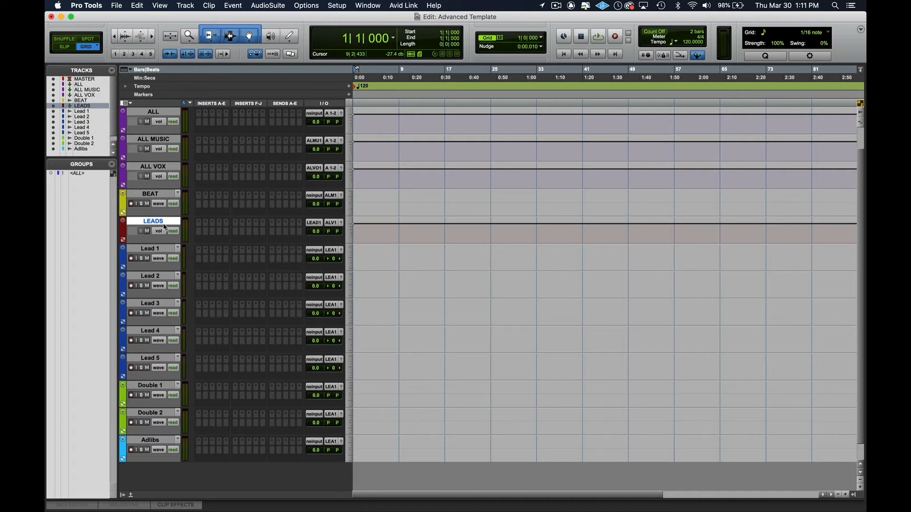
pyautogui.click(156, 167)
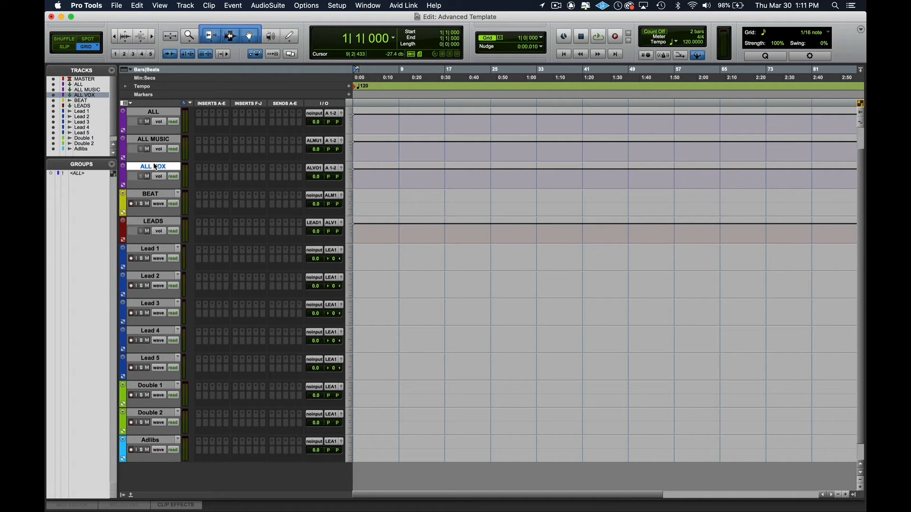
pyautogui.click(335, 168)
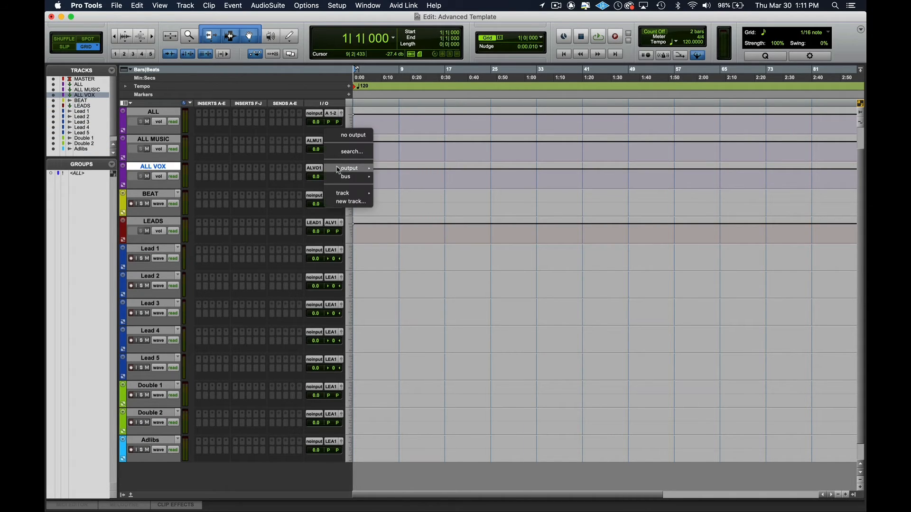
pyautogui.moveTo(354, 195)
pyautogui.click(402, 196)
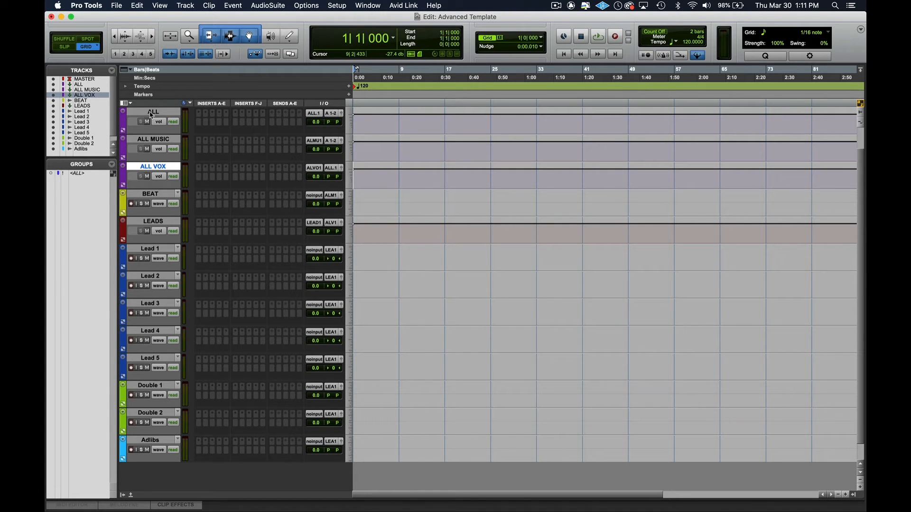
# - Rename the ALL track's input bus from ALL.1 to ALL
pyautogui.click(151, 113)
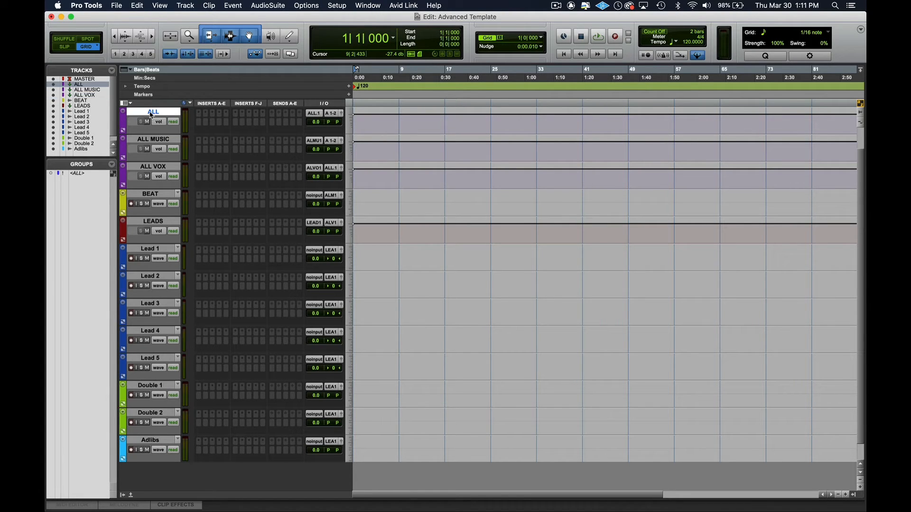
pyautogui.rightClick(313, 113)
pyautogui.click(406, 158)
pyautogui.click(416, 189)
pyautogui.press('BackSpace')
pyautogui.press('BackSpace')
pyautogui.press('Return')
pyautogui.click(331, 143)
pyautogui.click(288, 146)
pyautogui.scroll(2, 288, 146)
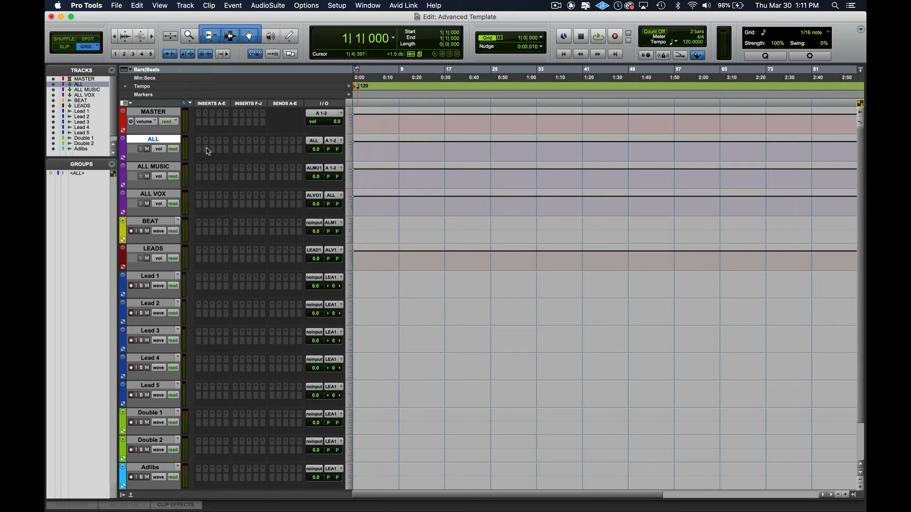
pyautogui.click(330, 140)
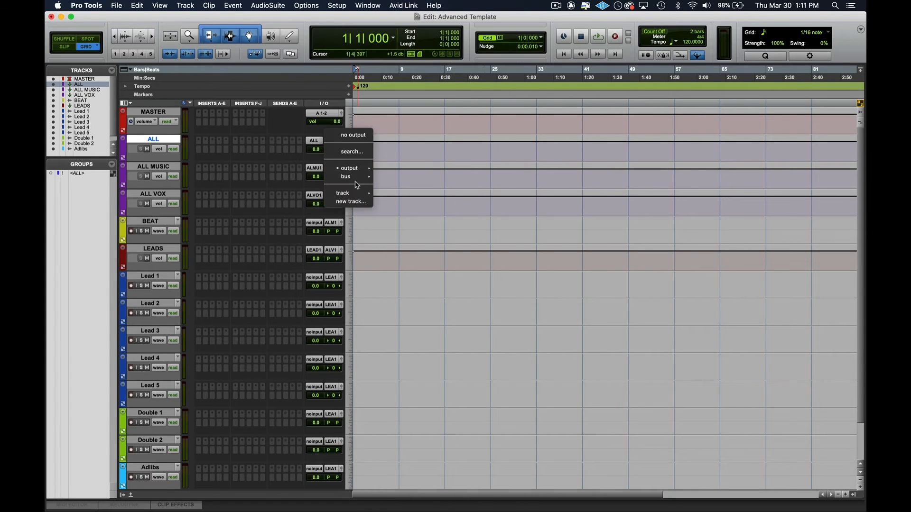
pyautogui.moveTo(354, 195)
pyautogui.click(160, 167)
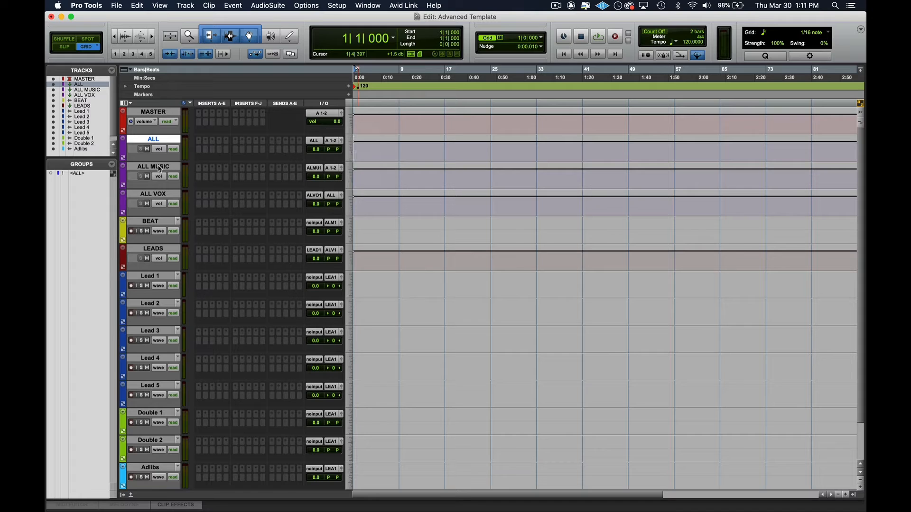
# - Route the ALL MUSIC track's output to the ALL (Stereo) track
pyautogui.click(160, 168)
pyautogui.click(332, 170)
pyautogui.moveTo(353, 193)
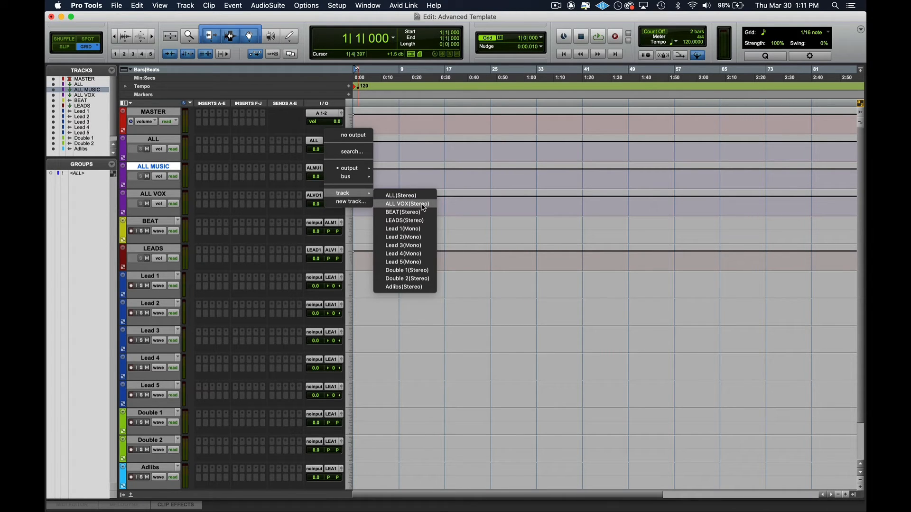
pyautogui.click(407, 195)
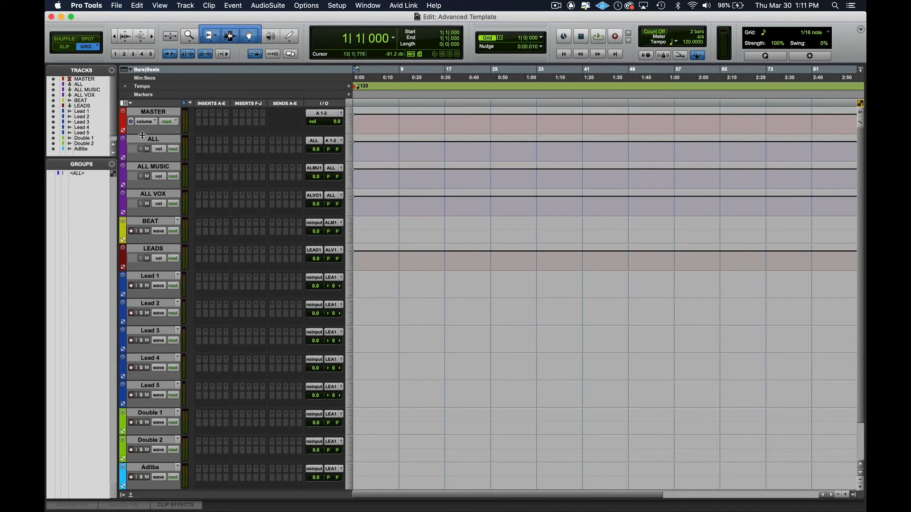
# - Show the Comments column for the tracks in the Edit window
pyautogui.click(162, 141)
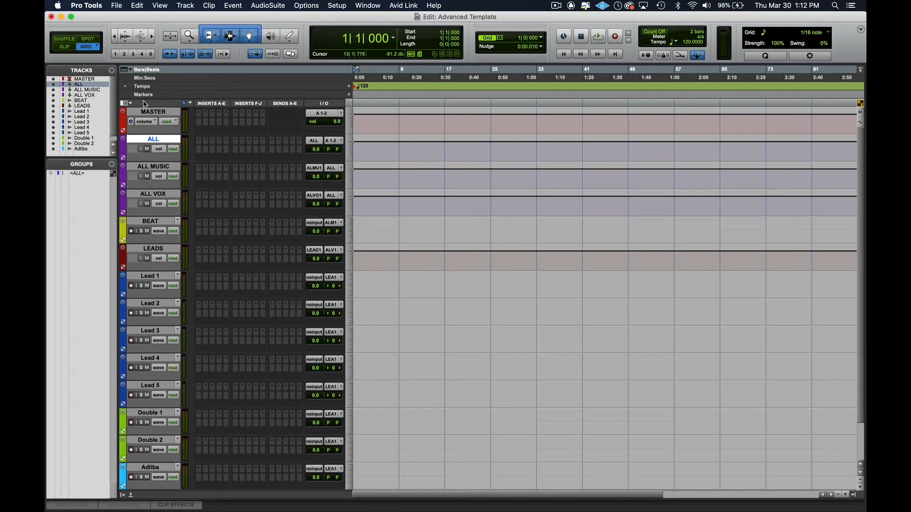
pyautogui.click(126, 103)
pyautogui.click(130, 123)
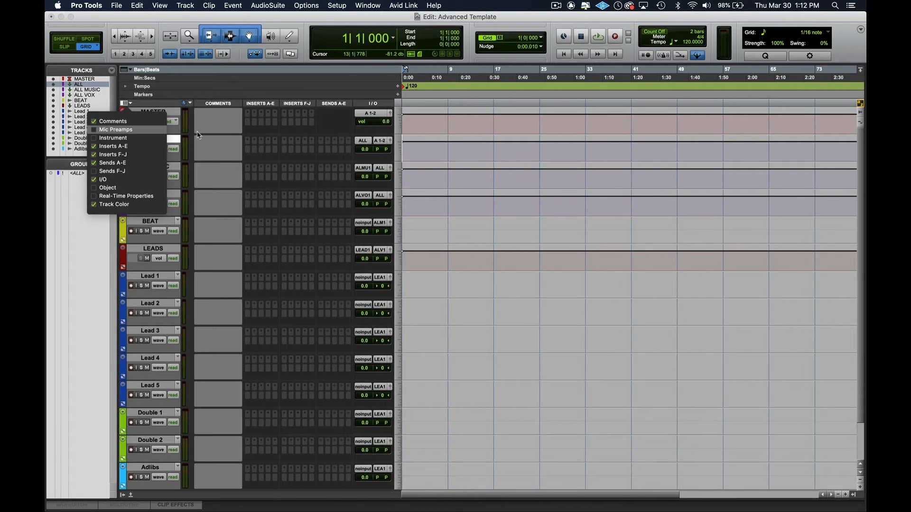
# - Enter "Processing" as the comment for the ALL track
pyautogui.click(209, 143)
pyautogui.write('Preco')
pyautogui.press('BackSpace')
pyautogui.press('BackSpace')
pyautogui.press('BackSpace')
pyautogui.press('BackSpace')
pyautogui.press('BackSpace')
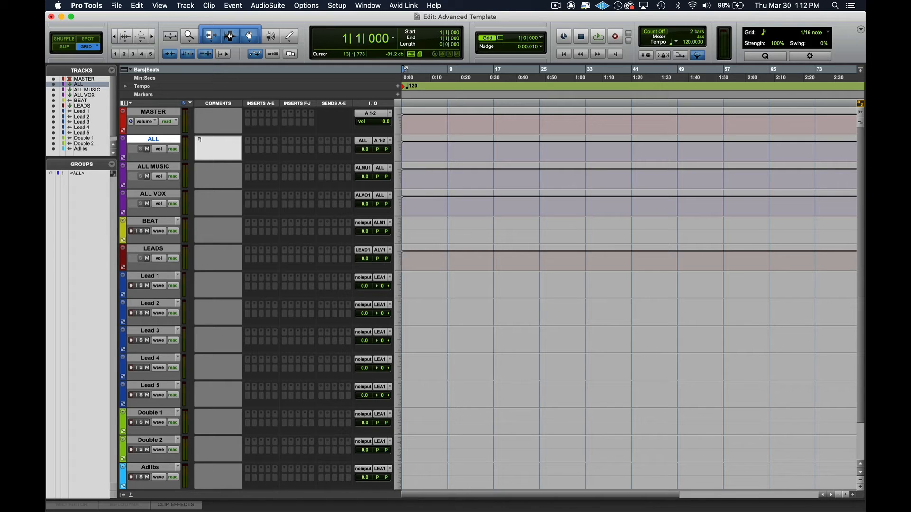
pyautogui.write('Processing')
pyautogui.press('Tab')
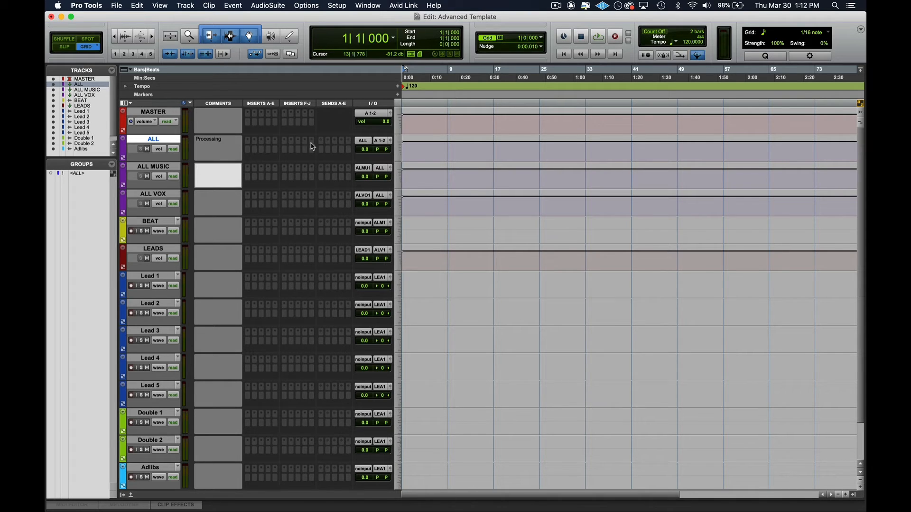
pyautogui.click(211, 233)
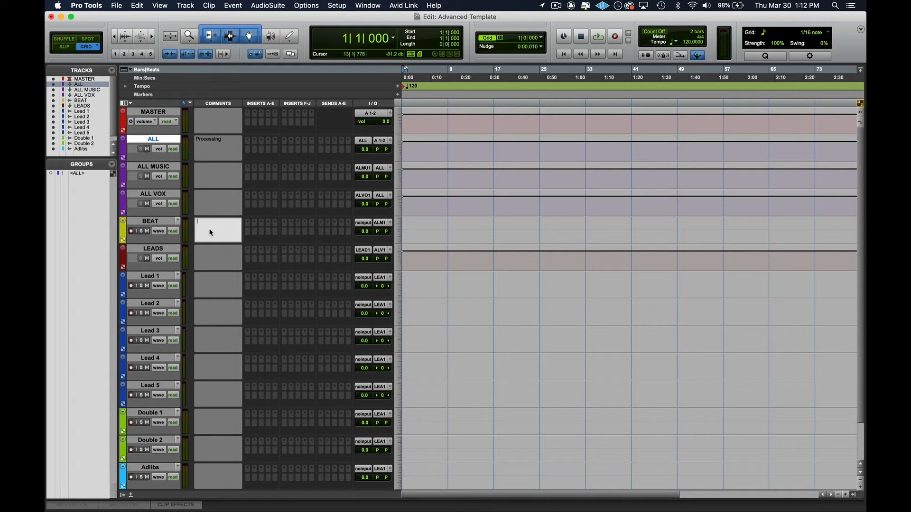
pyautogui.click(203, 204)
pyautogui.click(206, 169)
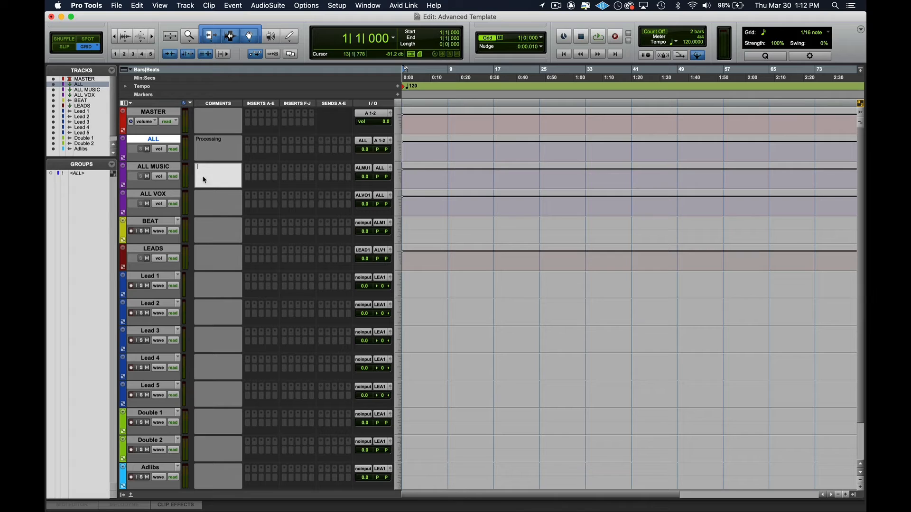
pyautogui.click(164, 222)
pyautogui.moveTo(408, 223); pyautogui.dragTo(614, 233)
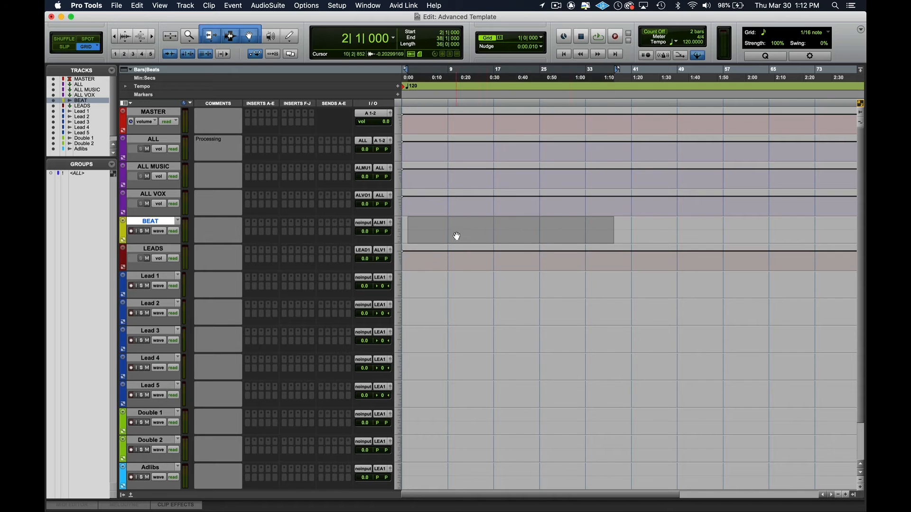
pyautogui.moveTo(449, 225); pyautogui.dragTo(488, 243)
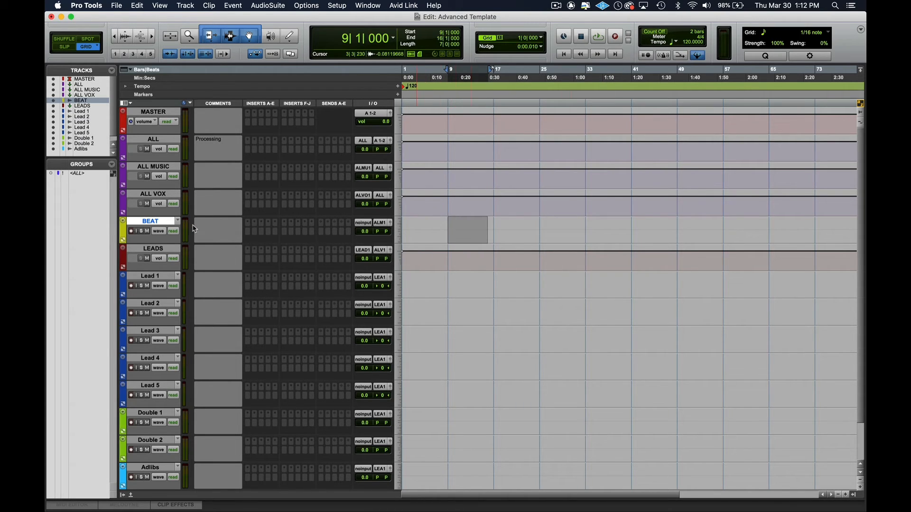
pyautogui.keyDown('super'); pyautogui.click(153, 222); pyautogui.keyUp('super')
pyautogui.click(147, 170)
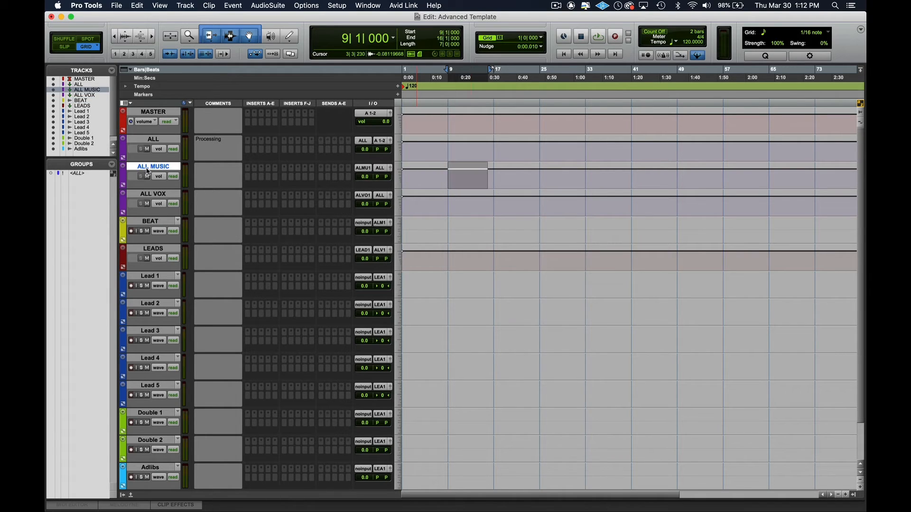
pyautogui.keyDown('super'); pyautogui.click(148, 171); pyautogui.keyUp('super')
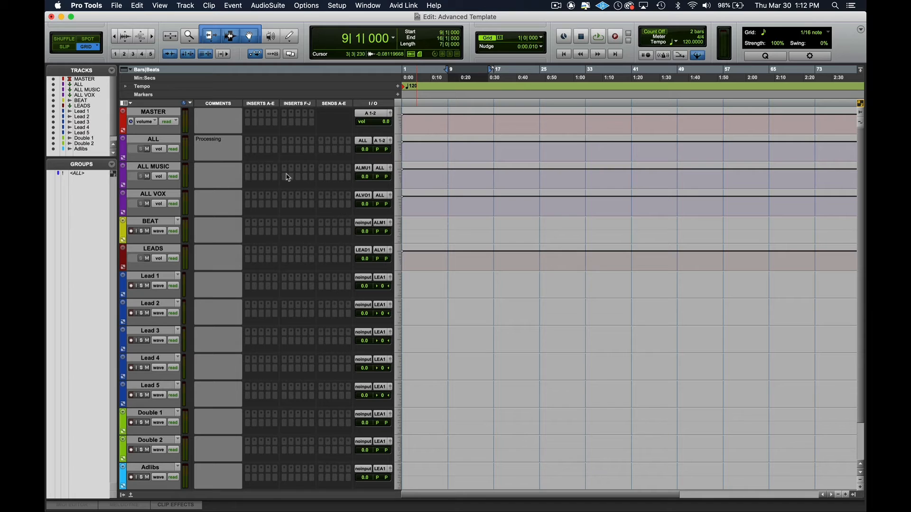
pyautogui.click(219, 177)
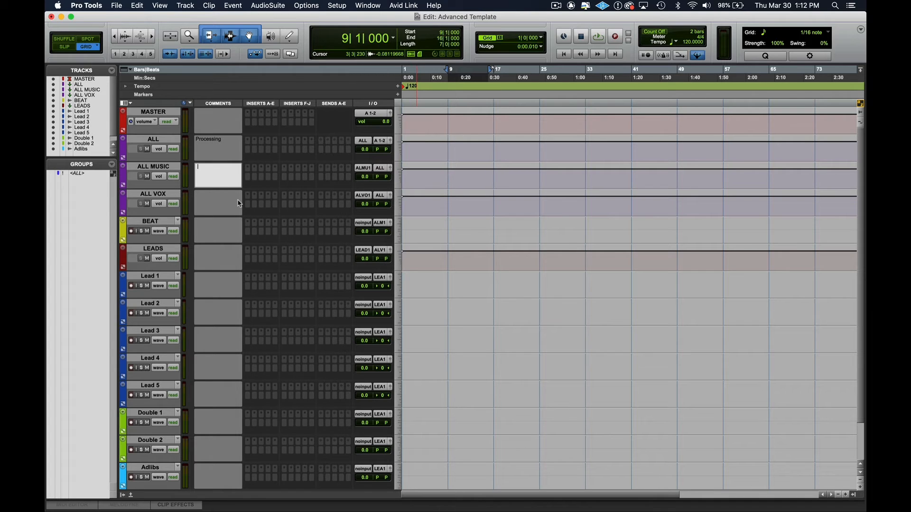
pyautogui.click(425, 229)
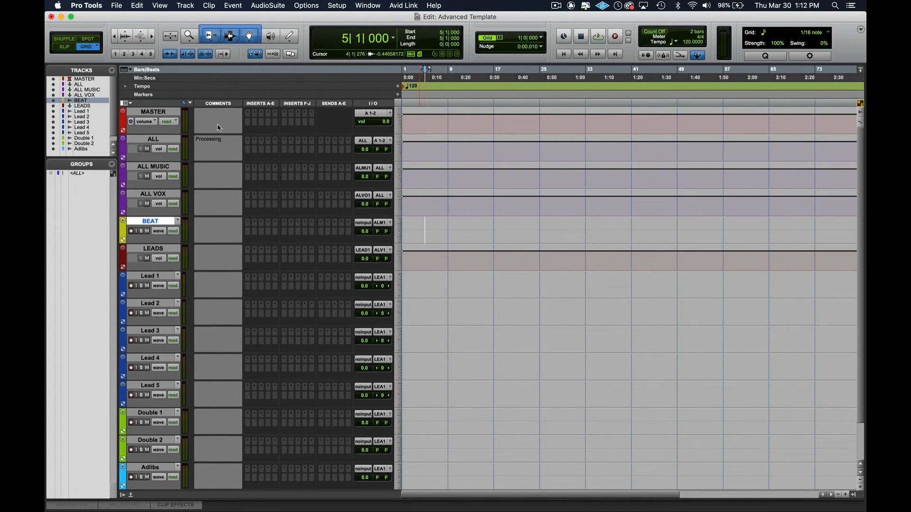
pyautogui.click(164, 114)
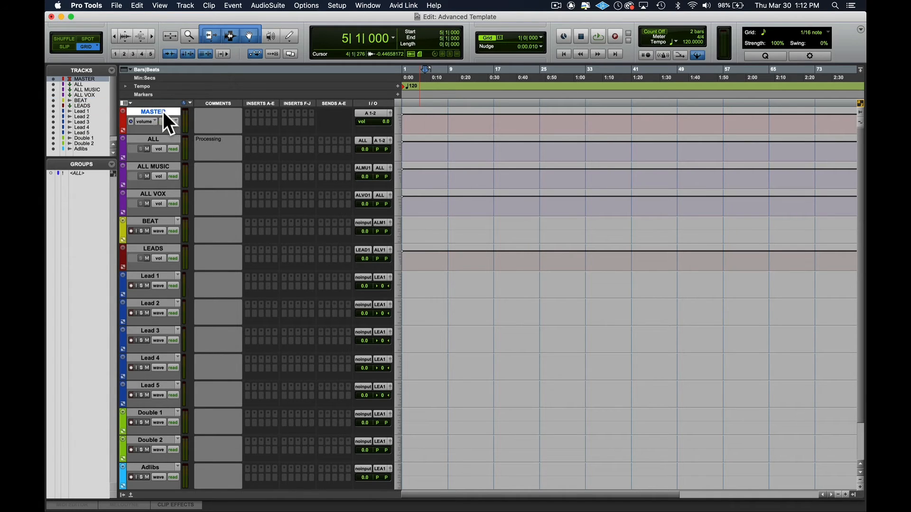
pyautogui.click(162, 114)
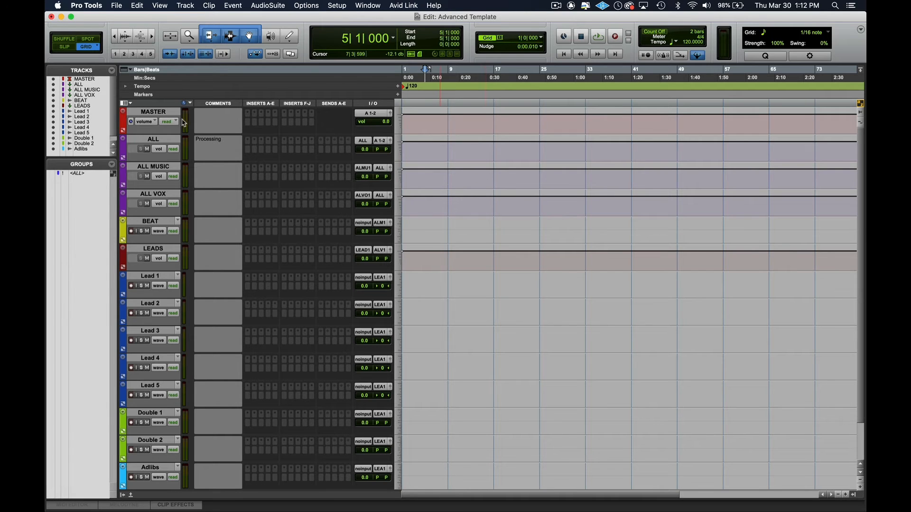
pyautogui.scroll(-3, 438, 200)
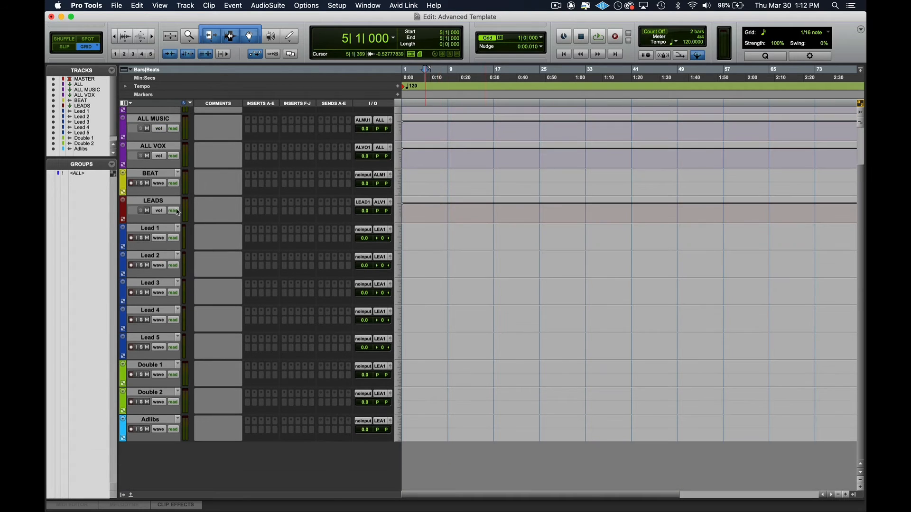
pyautogui.click(155, 201)
pyautogui.click(149, 202)
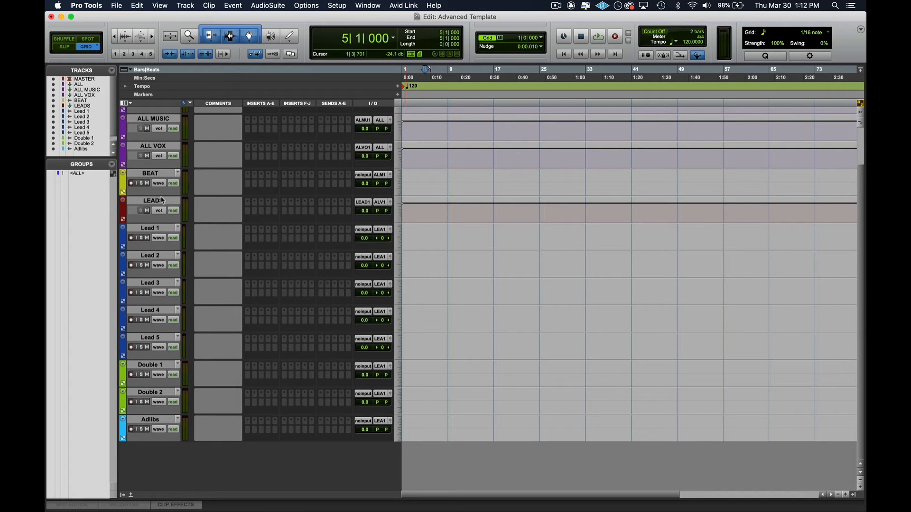
pyautogui.click(171, 421)
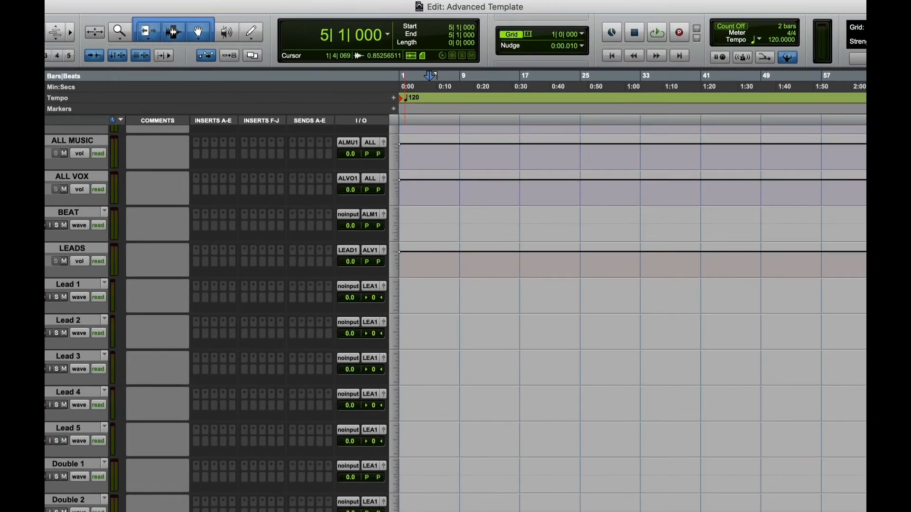
# - Start creating new tracks and set up the first two entries as single stereo Aux Inputs
pyautogui.press('super+shift+n')
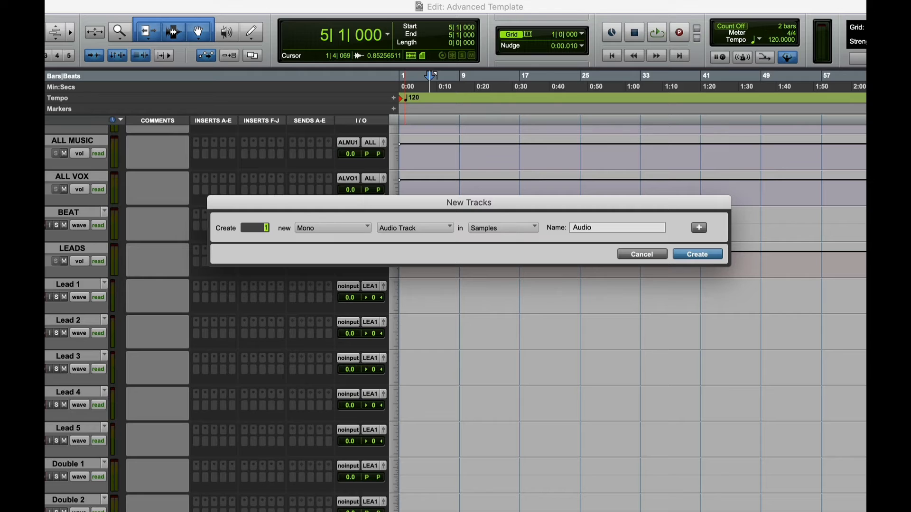
pyautogui.doubleClick(597, 228)
pyautogui.press('super+plus')
pyautogui.press('super+minus')
pyautogui.press('super+Right')
pyautogui.press('super+Down')
pyautogui.press('super+plus')
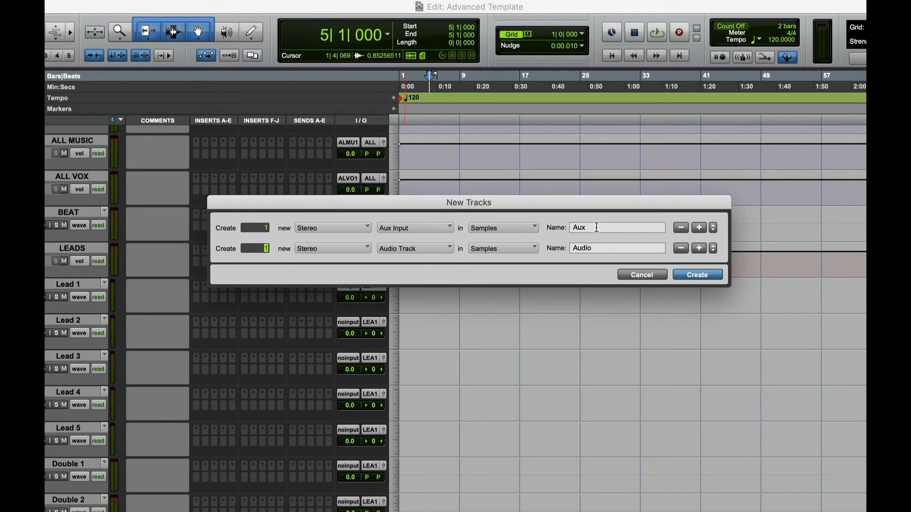
pyautogui.press('super+Up')
pyautogui.press('super+Down')
pyautogui.press('super+Up')
pyautogui.press('super+Down')
pyautogui.press('super+Down')
# - Add a third entry as a stereo Aux Input and a fourth entry in stereo format to the new tracks
pyautogui.press('super+plus')
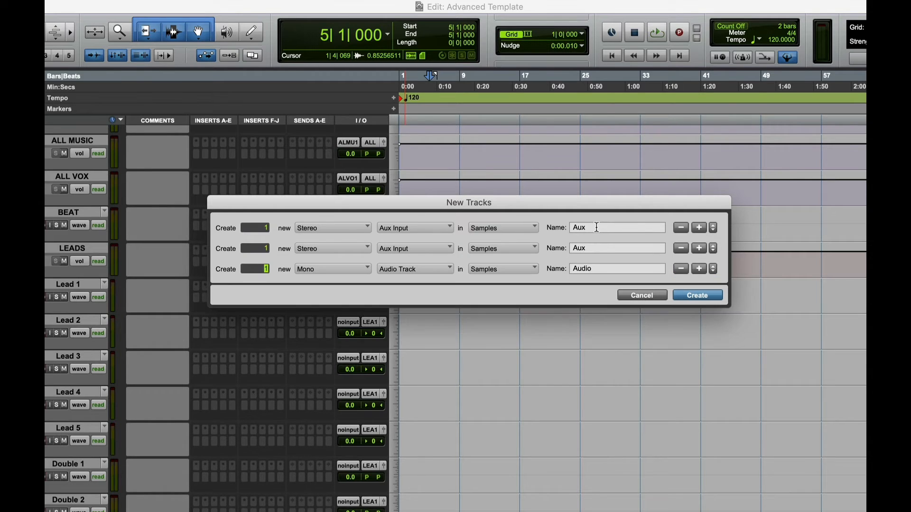
pyautogui.press('super+plus')
pyautogui.press('super+minus')
pyautogui.press('super+Right')
pyautogui.press('super+Left')
pyautogui.press('super+Down')
pyautogui.press('super+plus')
pyautogui.press('super+Right')
pyautogui.press('super+plus')
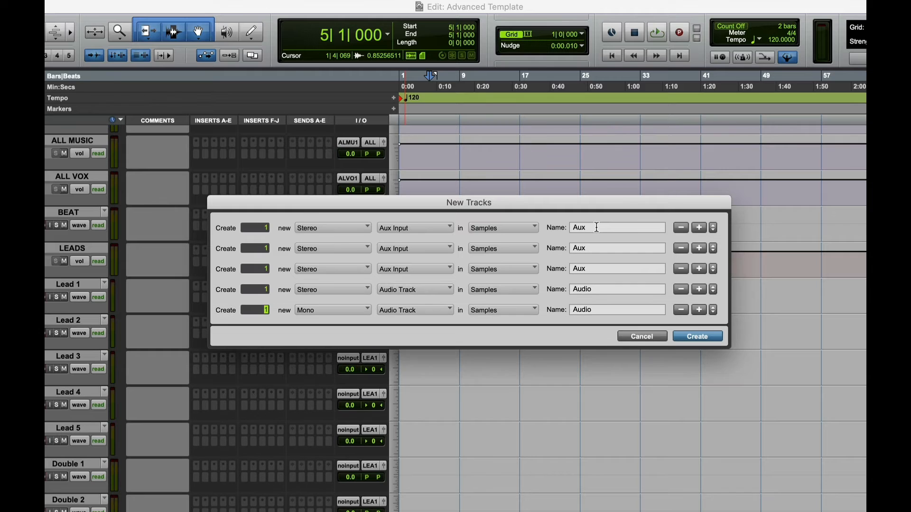
pyautogui.press('super+minus')
pyautogui.press('super+Right')
pyautogui.press('super+Left')
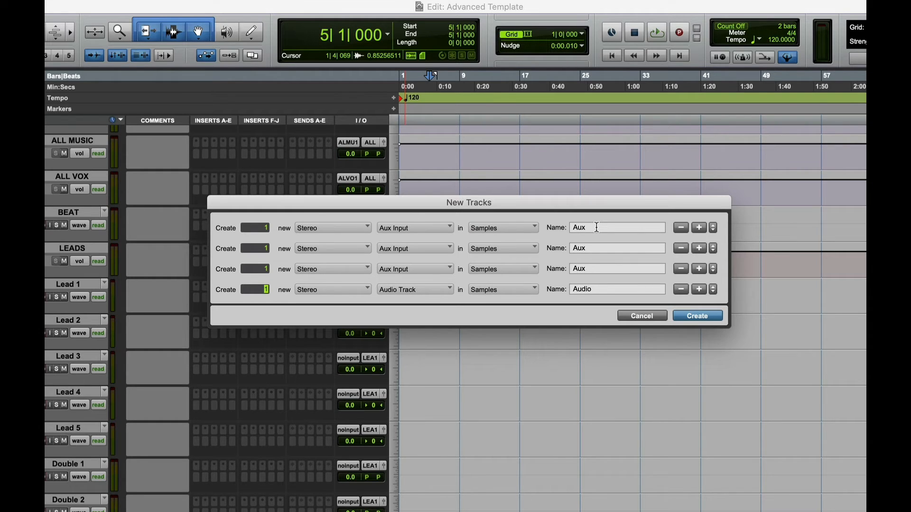
pyautogui.press('super+plus')
pyautogui.press('super+Left')
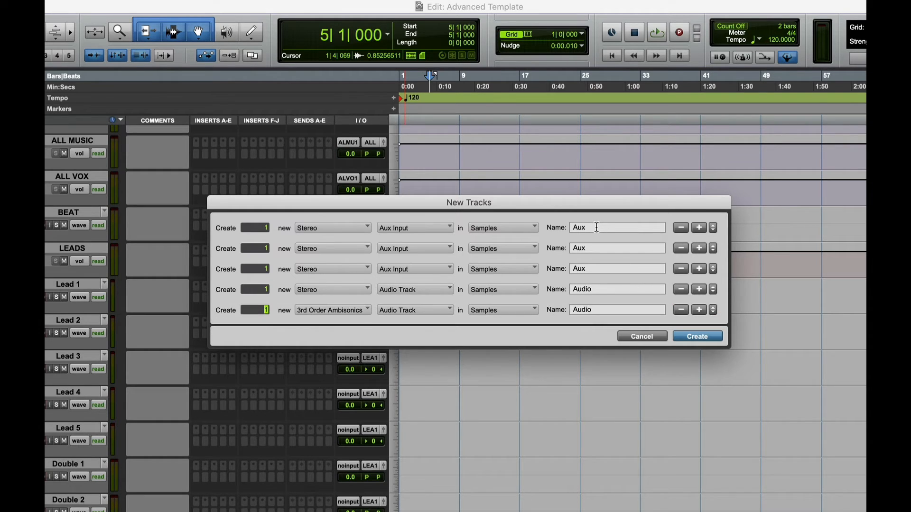
pyautogui.press('super+minus')
pyautogui.press('super+Right')
pyautogui.press('super+Left')
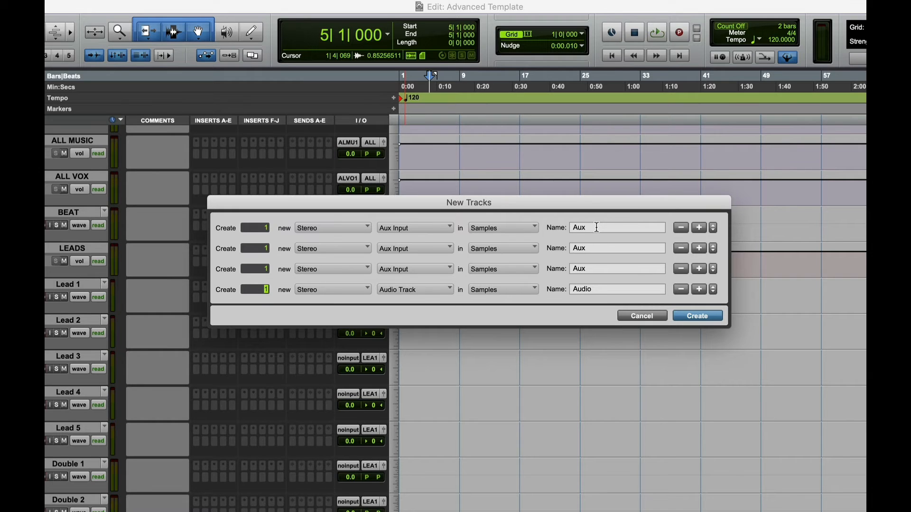
pyautogui.press('super+plus')
pyautogui.press('super+Left')
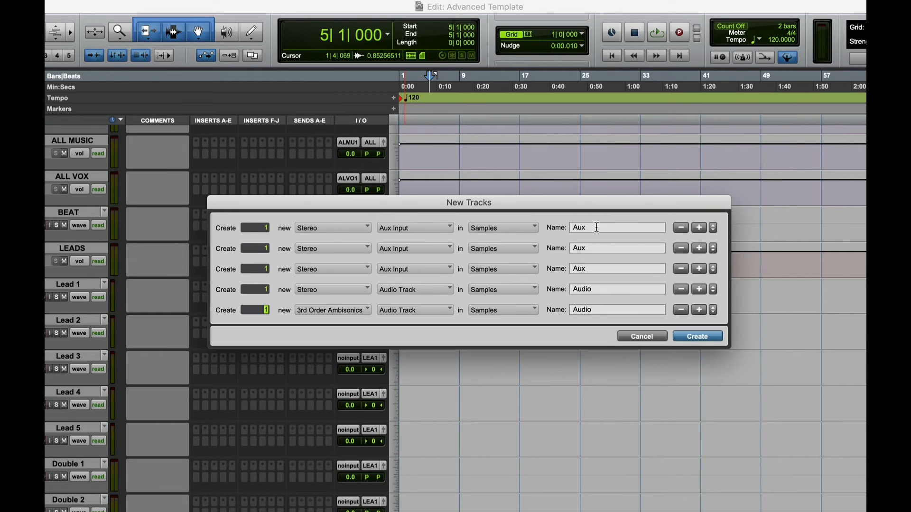
pyautogui.press('super+Up')
pyautogui.press('super+Down')
pyautogui.press('super+minus')
# - Change the fourth new-track entry to an Aux Input and name the first entry 1/4 DLY
pyautogui.press('super+Down')
pyautogui.doubleClick(596, 228)
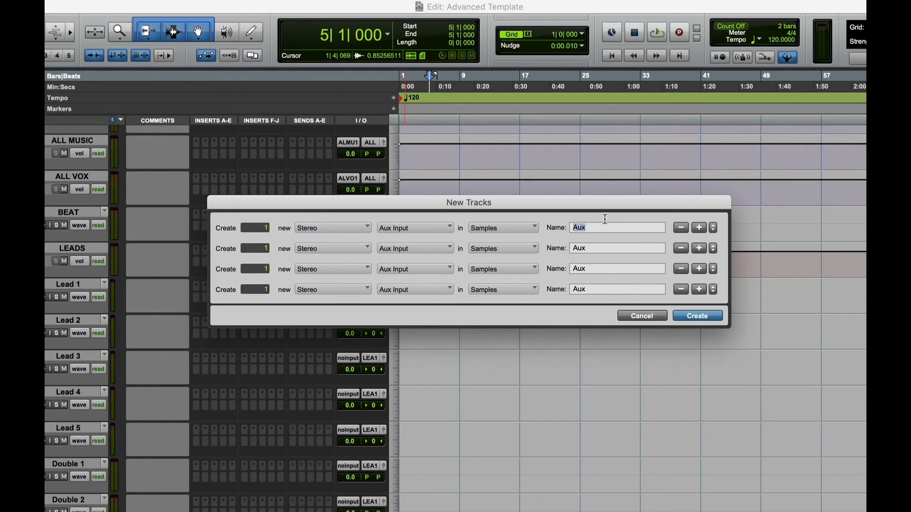
pyautogui.write('1')
pyautogui.write('/4 D')
pyautogui.write('Ela')
pyautogui.press('BackSpace')
pyautogui.press('BackSpace')
pyautogui.write('LY')
# - Name the remaining entries 1/8 DLY, SHORT VERB and LONG VERB, and create the four tracks
pyautogui.press('Tab')
pyautogui.press('Tab')
pyautogui.write('1/8 DLY')
pyautogui.press('Tab')
pyautogui.press('Tab')
pyautogui.write('SHORT VERB')
pyautogui.press('Tab')
pyautogui.press('Tab')
pyautogui.write('long')
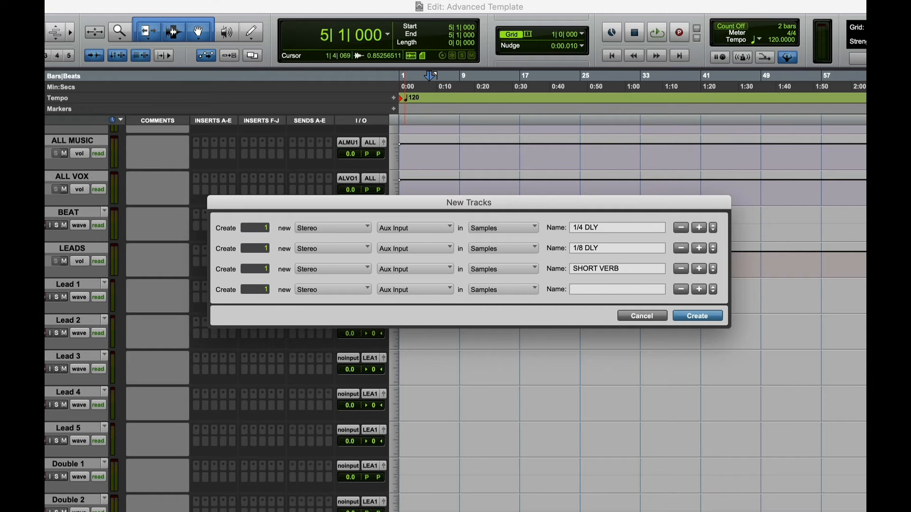
pyautogui.write(' VERB')
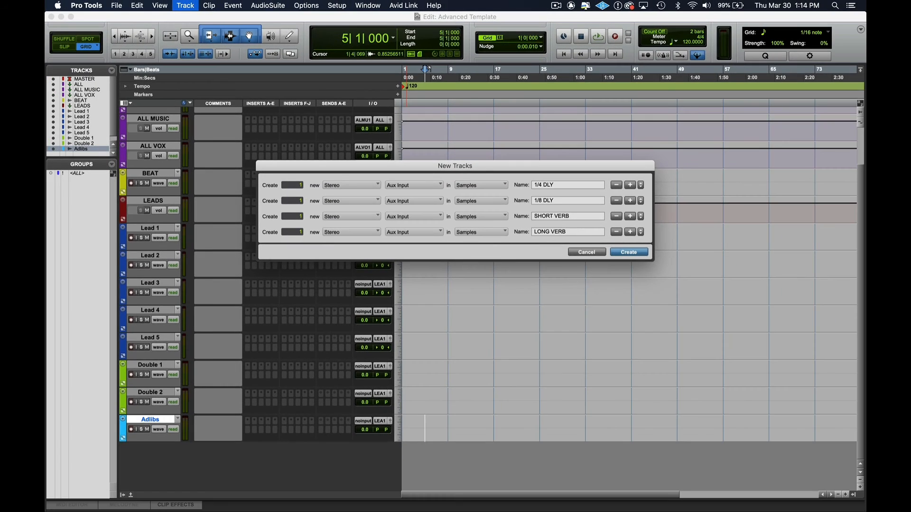
pyautogui.press('Return')
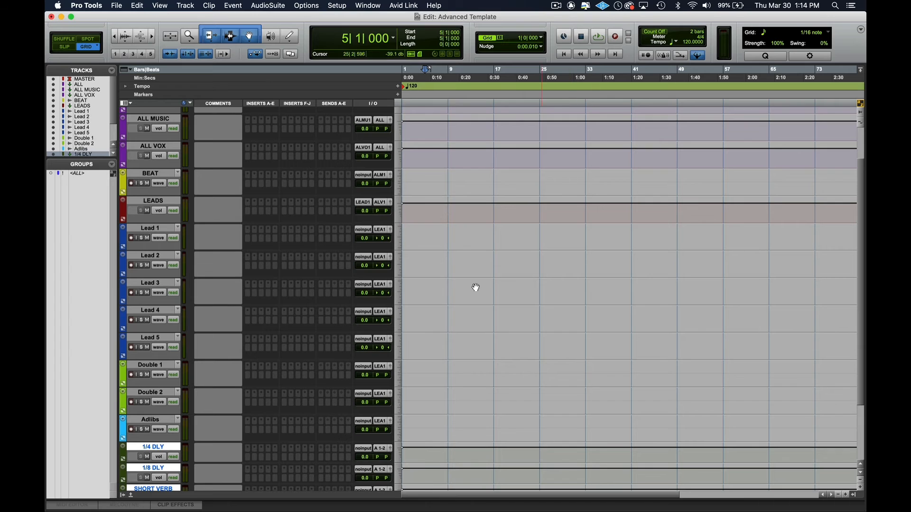
# - Create a stereo Aux Input track named FX AUX below the LONG VERB track
pyautogui.scroll(-3, 494, 260)
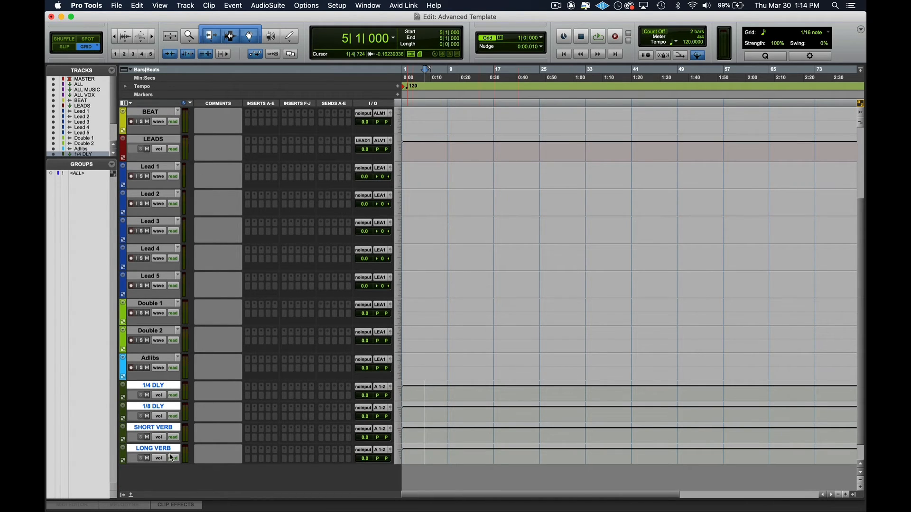
pyautogui.click(166, 453)
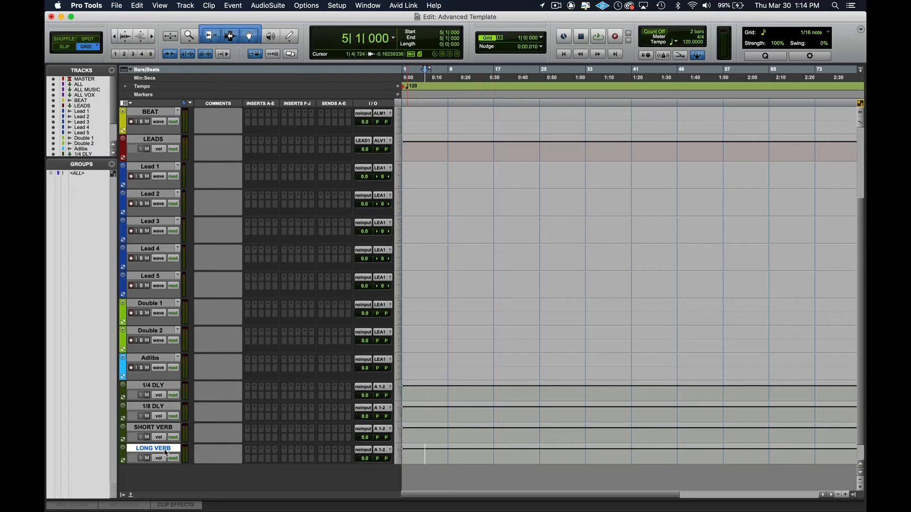
pyautogui.press('super+shift+n')
pyautogui.press('super+Down')
pyautogui.press('Tab')
pyautogui.write('FX AU')
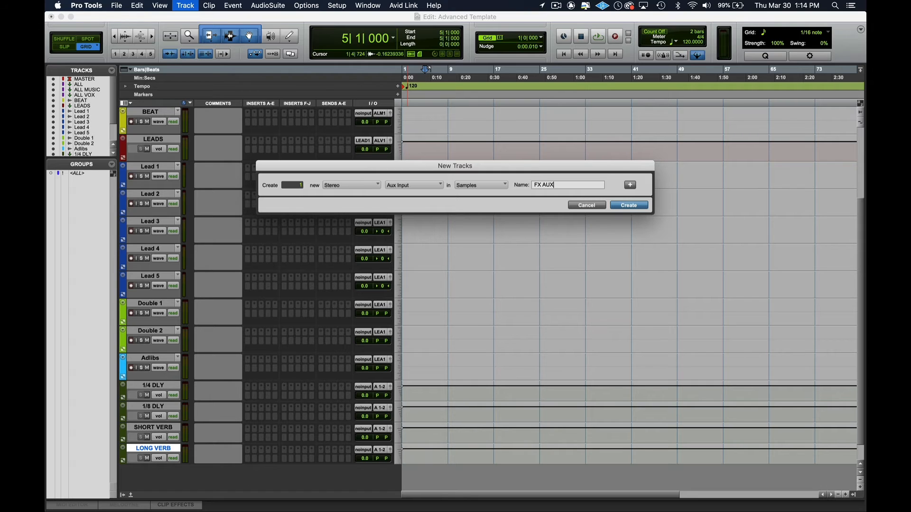
pyautogui.press('Return')
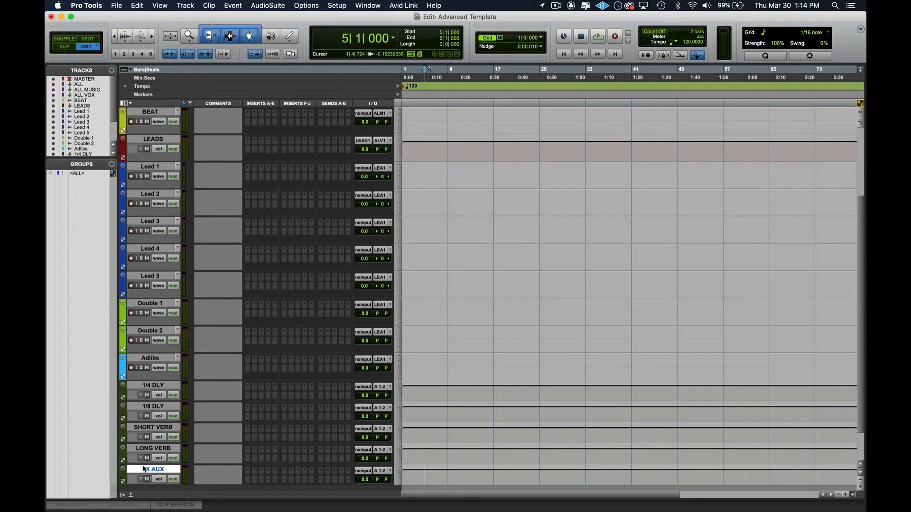
# - Color the FX AUX track purple and close the Color Palette
pyautogui.click(144, 470)
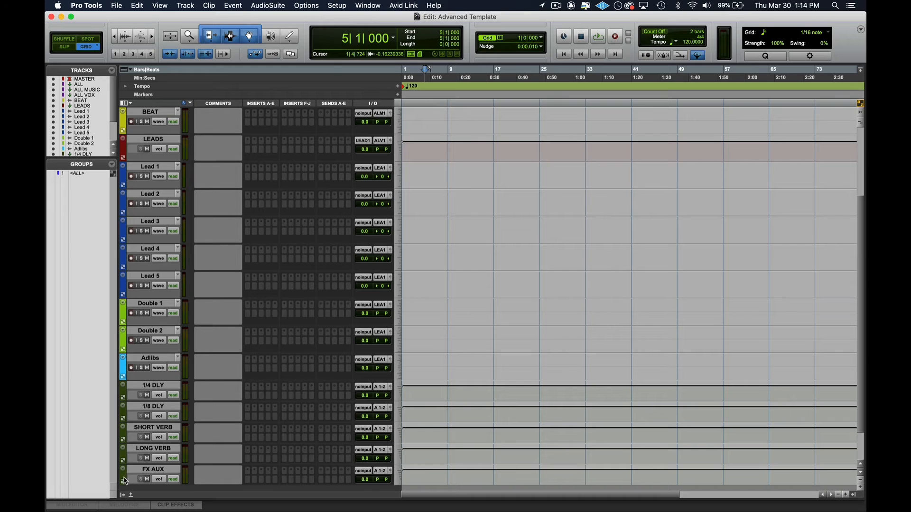
pyautogui.doubleClick(125, 481)
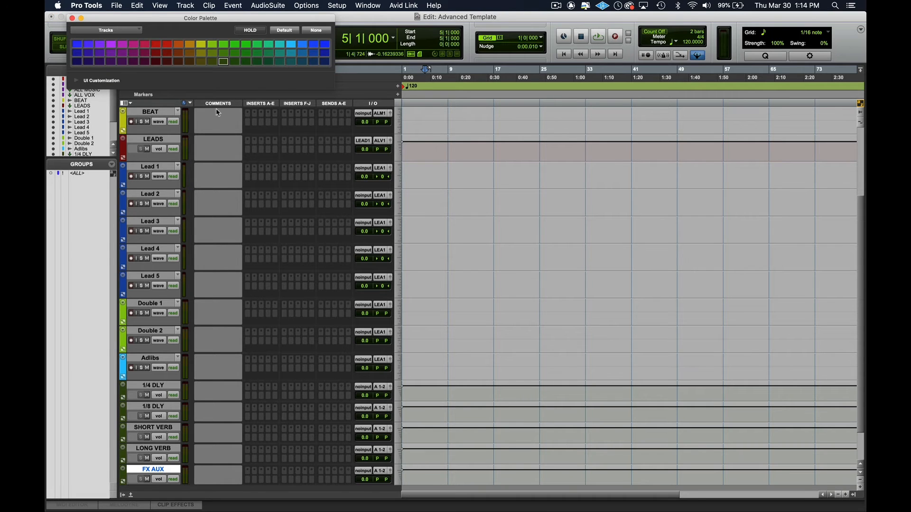
pyautogui.click(212, 44)
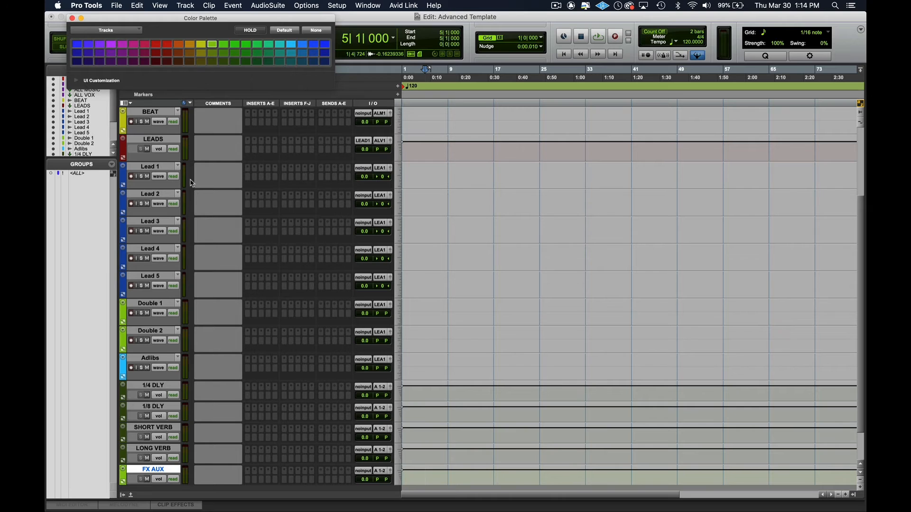
pyautogui.scroll(3, 191, 183)
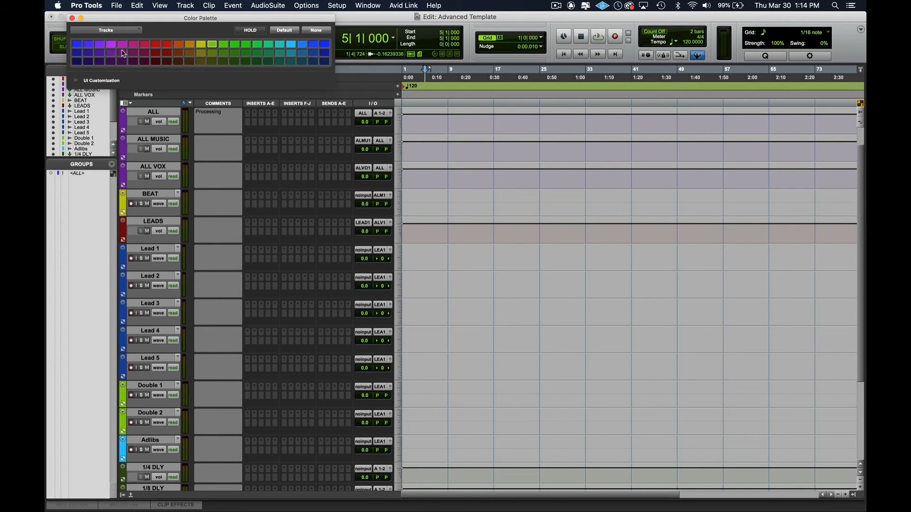
pyautogui.click(123, 51)
pyautogui.scroll(-4, 210, 295)
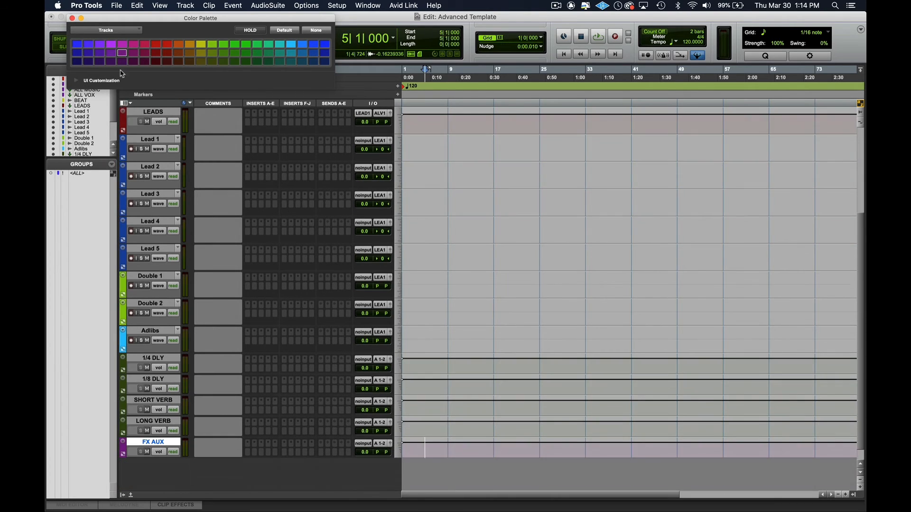
pyautogui.click(72, 18)
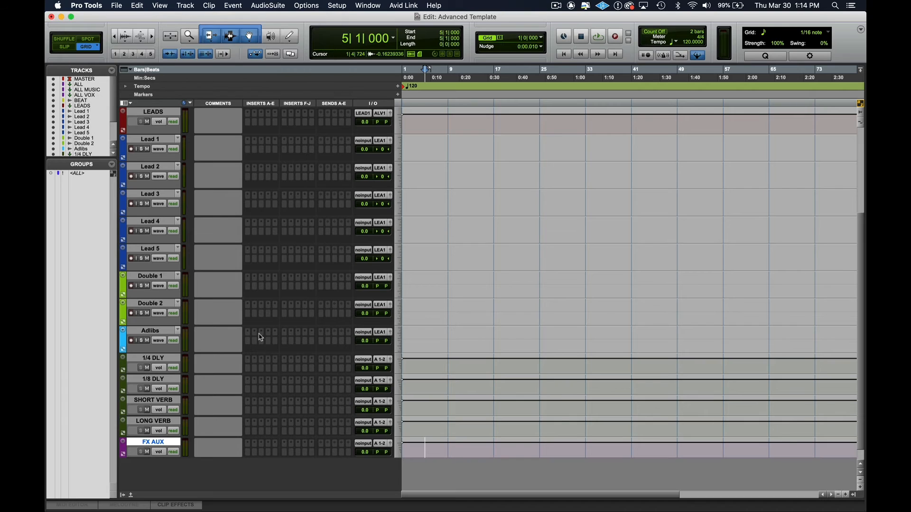
# - Hide the Comments column in the Edit window
pyautogui.click(207, 446)
pyautogui.keyDown('alt'); pyautogui.click(224, 104); pyautogui.keyUp('alt')
pyautogui.scroll(5, 206, 378)
pyautogui.scroll(-10, 239, 284)
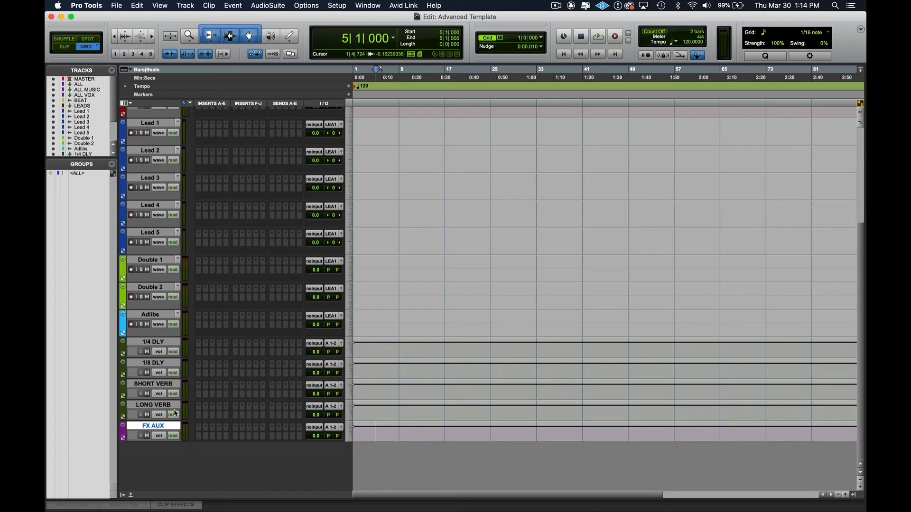
# - Select the four delay and reverb tracks and route LONG VERB's output to the FX AUX (Stereo) track
pyautogui.click(158, 342)
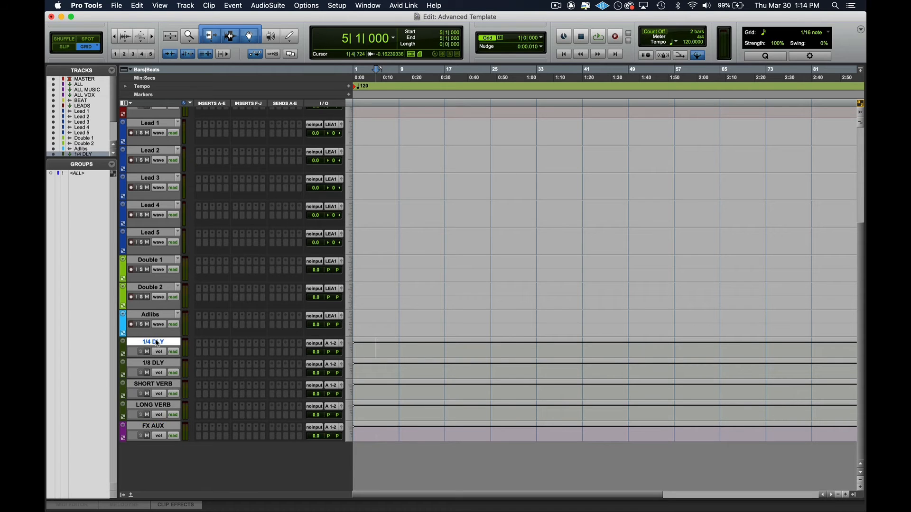
pyautogui.click(332, 407)
pyautogui.moveTo(353, 431)
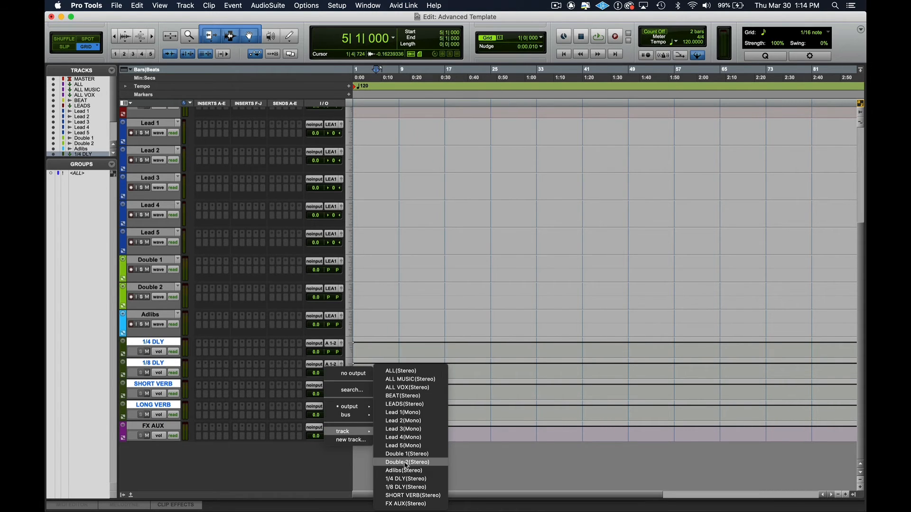
pyautogui.click(405, 504)
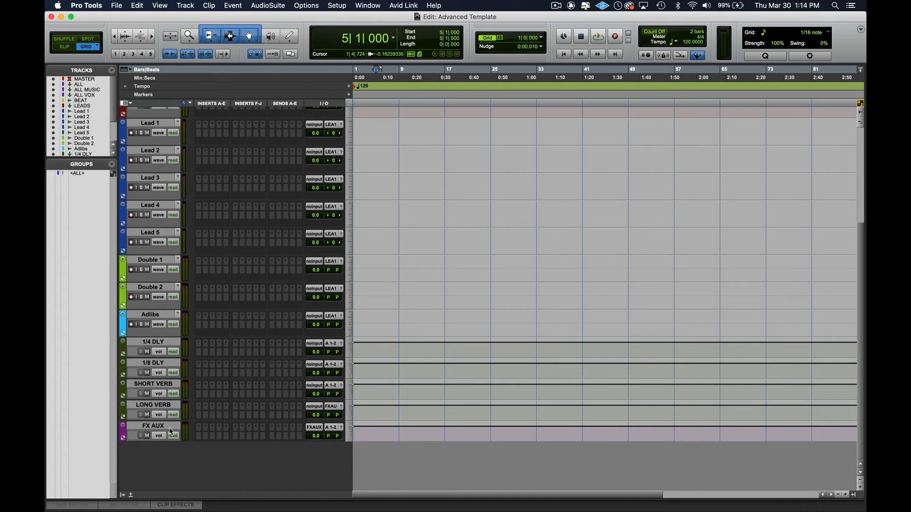
# - Route the FX AUX track's output to the ALL (Stereo) track
pyautogui.click(153, 426)
pyautogui.click(335, 432)
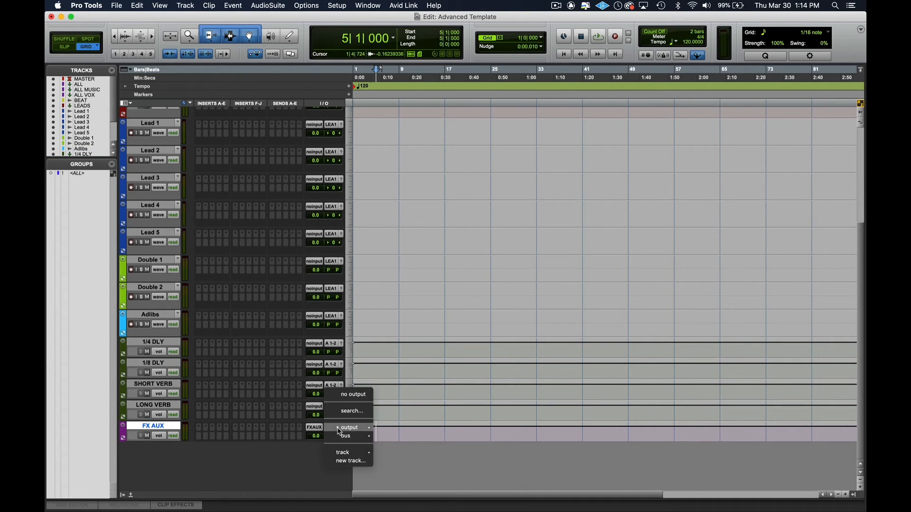
pyautogui.moveTo(351, 455)
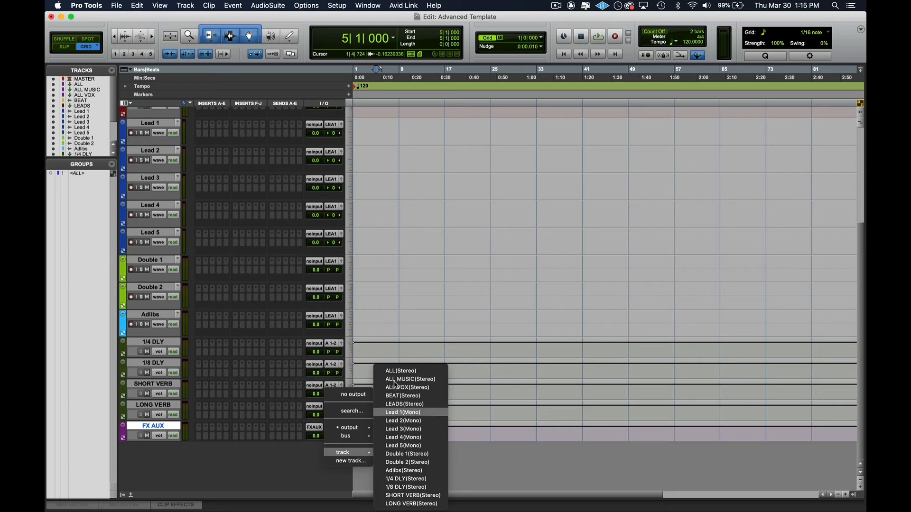
pyautogui.click(427, 378)
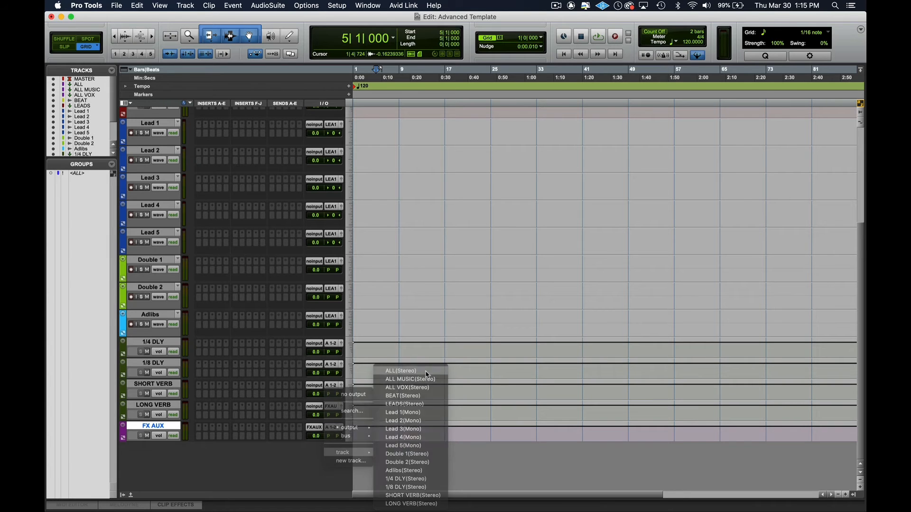
pyautogui.click(161, 430)
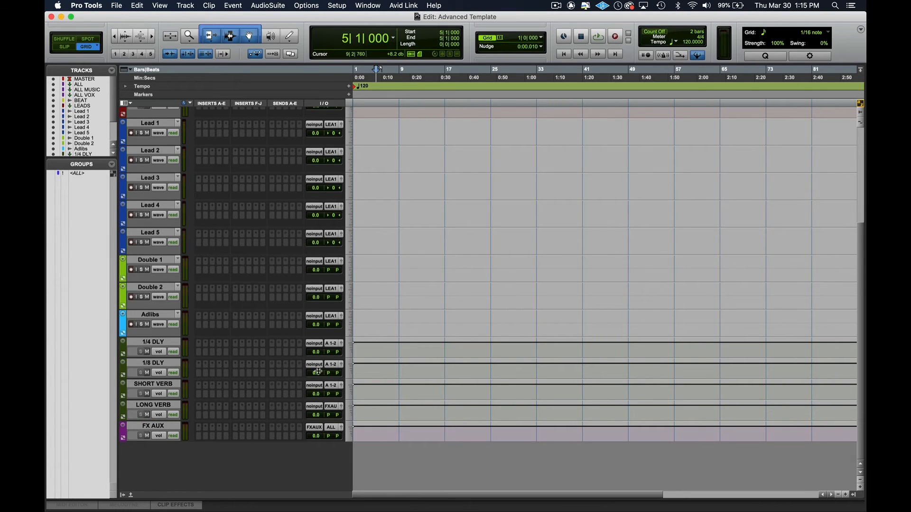
# - Solo the Lead 1 track and clear its solo again
pyautogui.scroll(5, 313, 375)
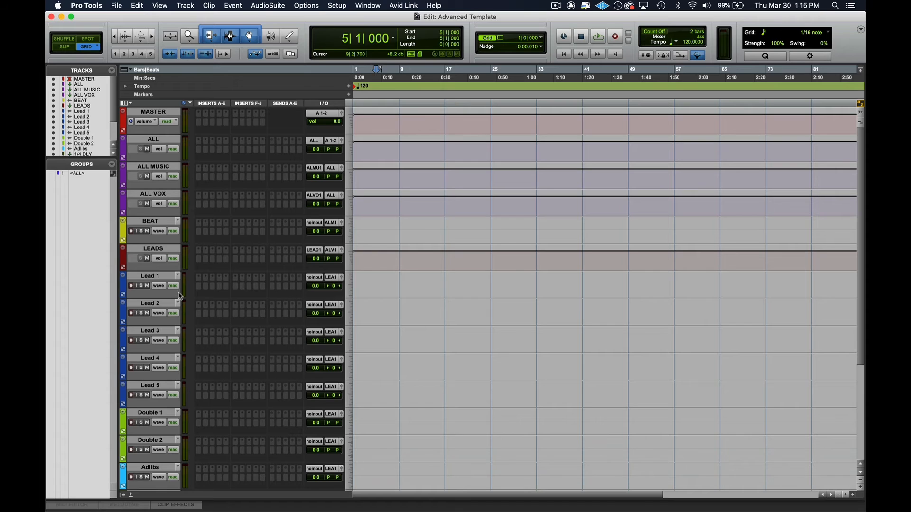
pyautogui.click(141, 286)
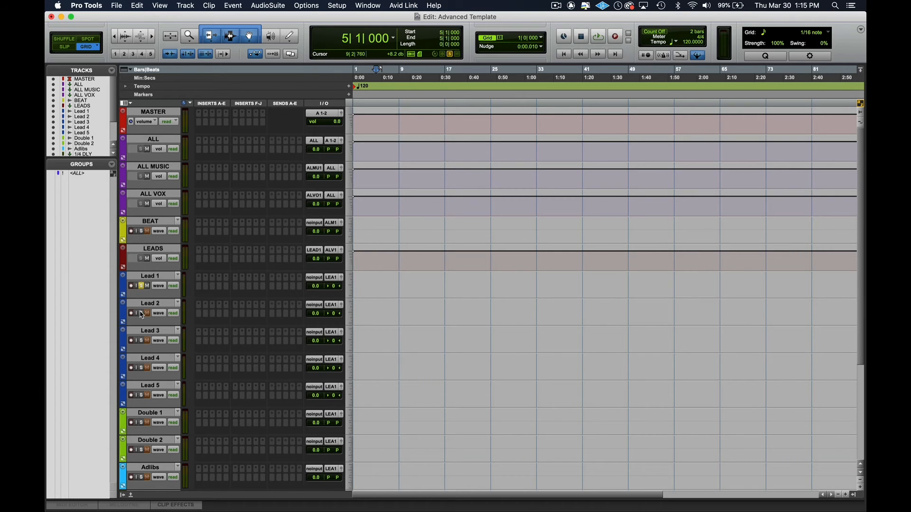
pyautogui.click(143, 286)
pyautogui.scroll(-5, 188, 323)
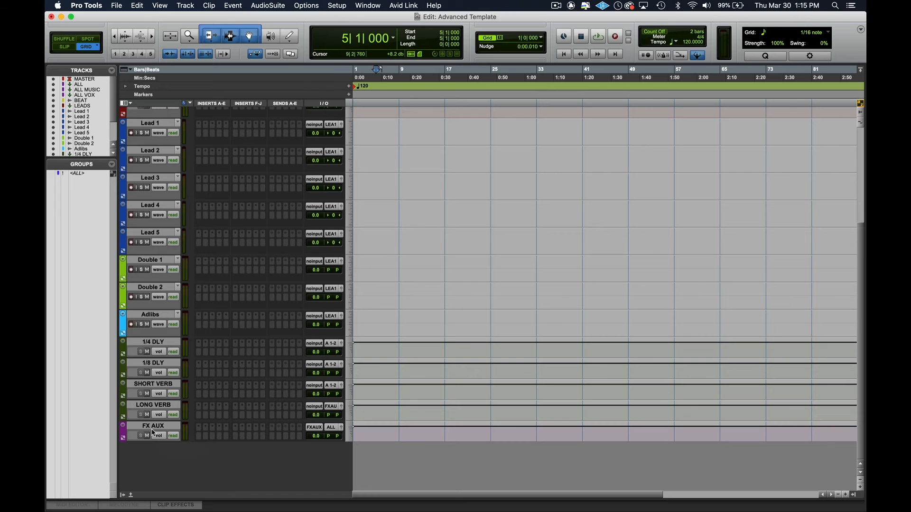
# - Solo the BEAT track
pyautogui.scroll(5, 190, 290)
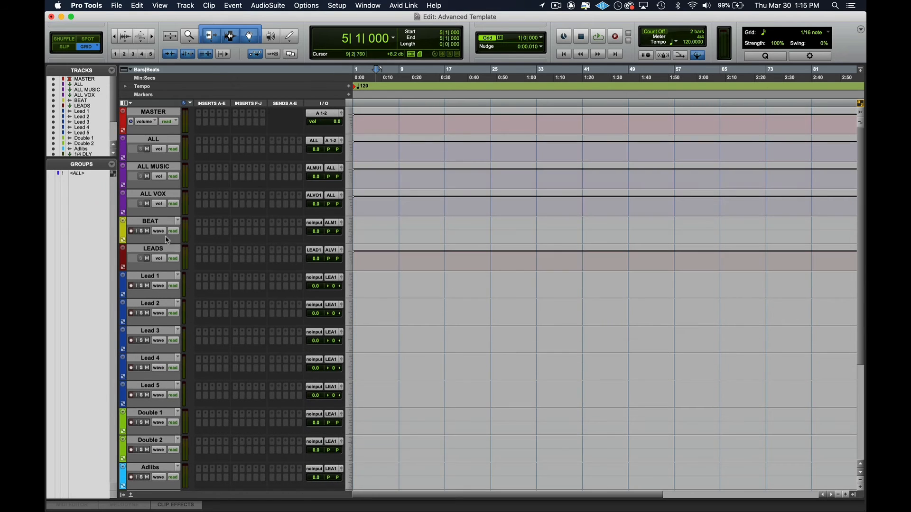
pyautogui.click(141, 231)
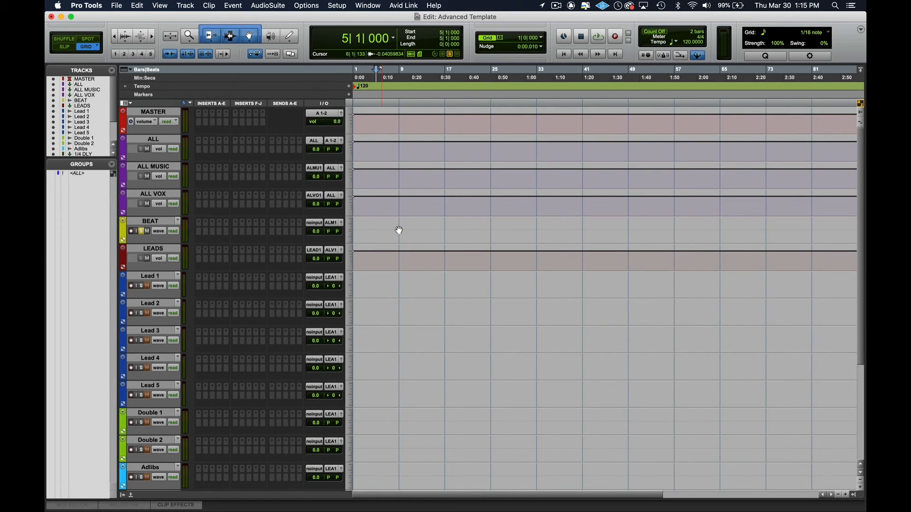
# - Clear the BEAT track's solo and route the outputs of 1/4 DLY, 1/8 DLY and SHORT VERB to the FX AUX (Stereo) track
pyautogui.click(144, 232)
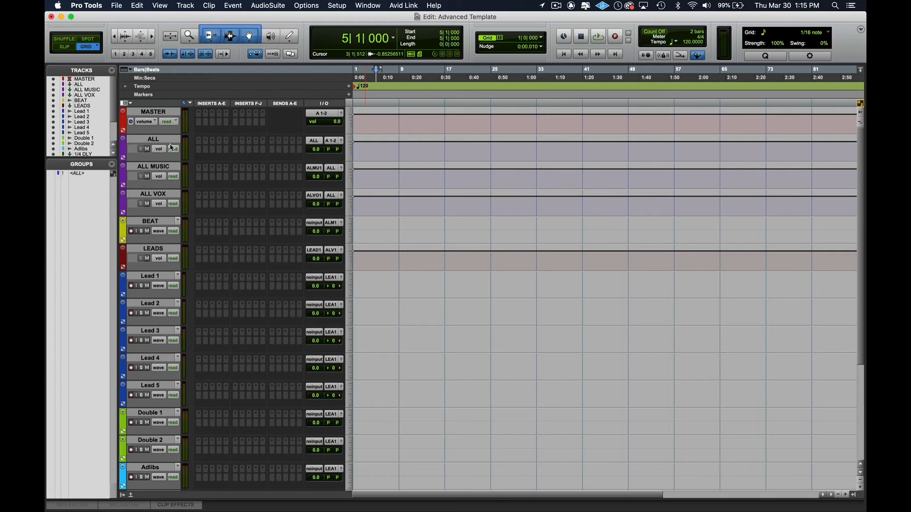
pyautogui.scroll(-5, 160, 217)
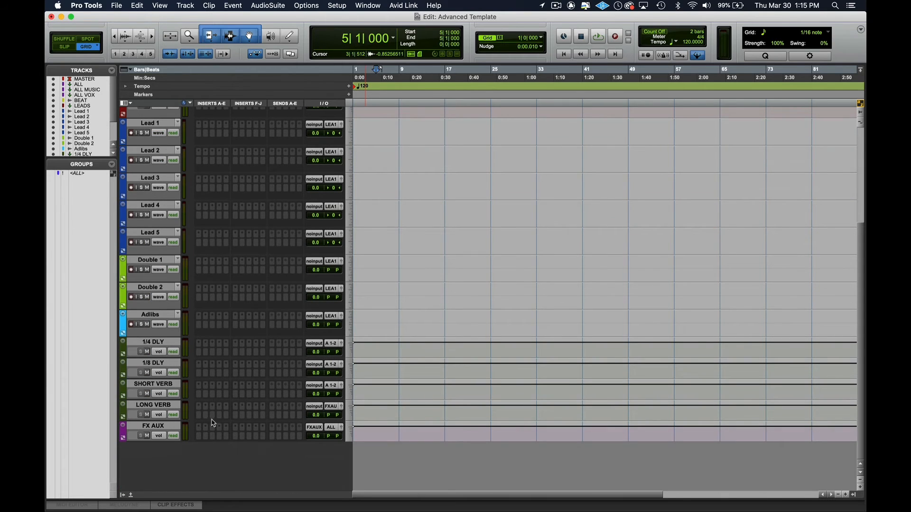
pyautogui.click(164, 385)
pyautogui.keyDown('shift'); pyautogui.click(165, 342); pyautogui.keyUp('shift')
pyautogui.click(332, 344)
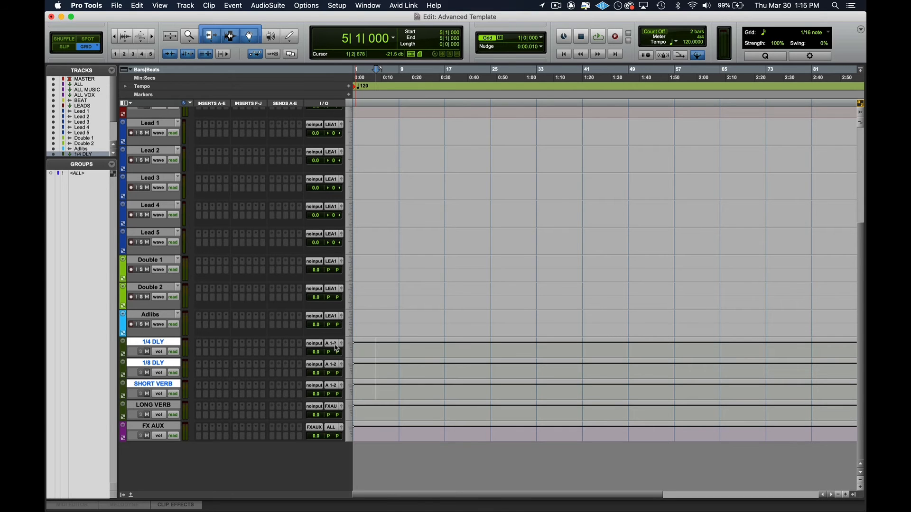
pyautogui.moveTo(369, 350)
pyautogui.moveTo(356, 370)
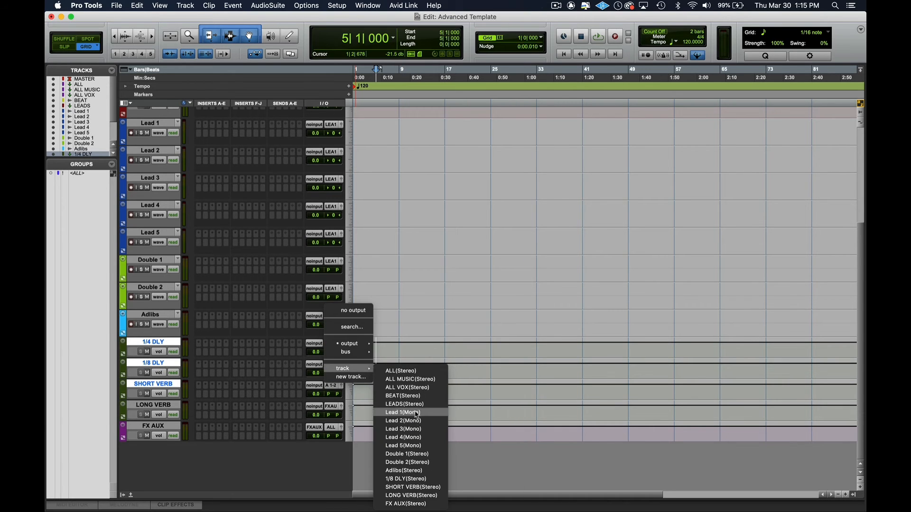
pyautogui.click(406, 504)
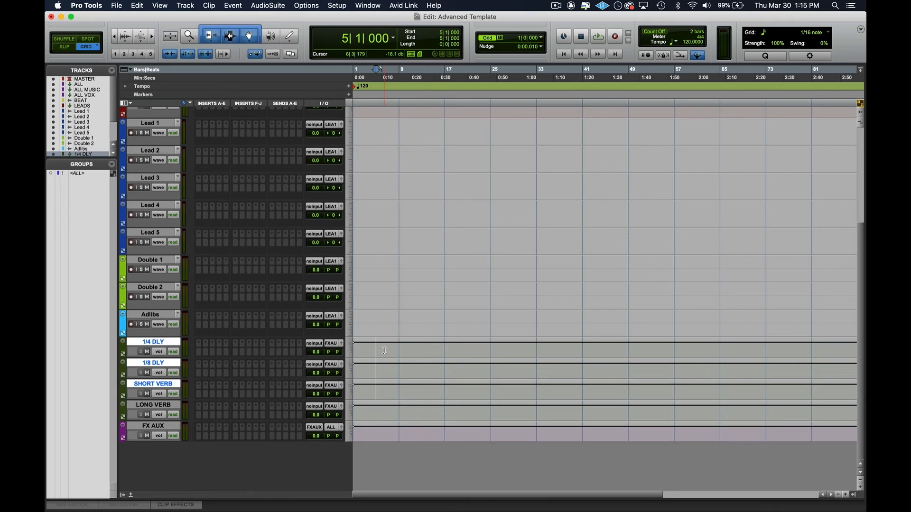
# - Save the session and reduce the height of all tracks so more of them fit in the Edit window
pyautogui.keyDown('alt'); pyautogui.click(150, 343); pyautogui.keyUp('alt')
pyautogui.press('super+s')
pyautogui.scroll(6, 164, 342)
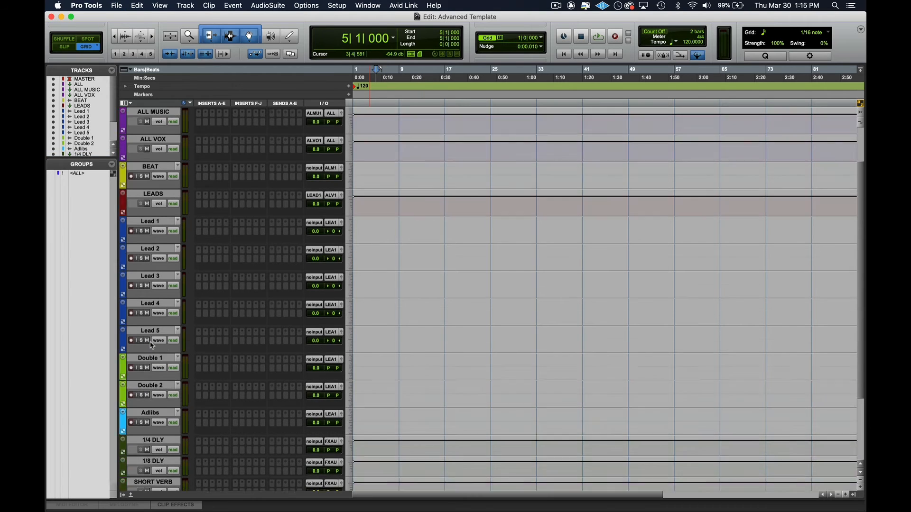
pyautogui.hotkey('ctrl', 'alt', 'Down')
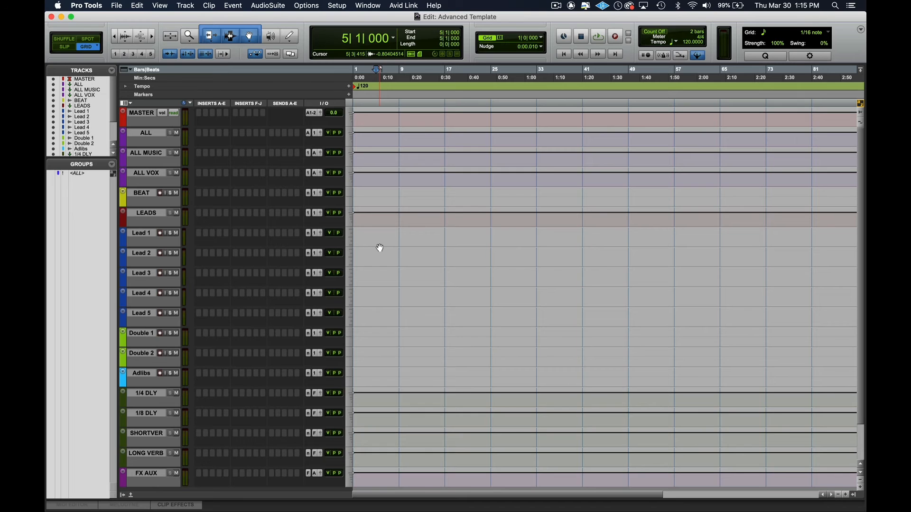
pyautogui.hotkey('ctrl', 'alt', 'Up')
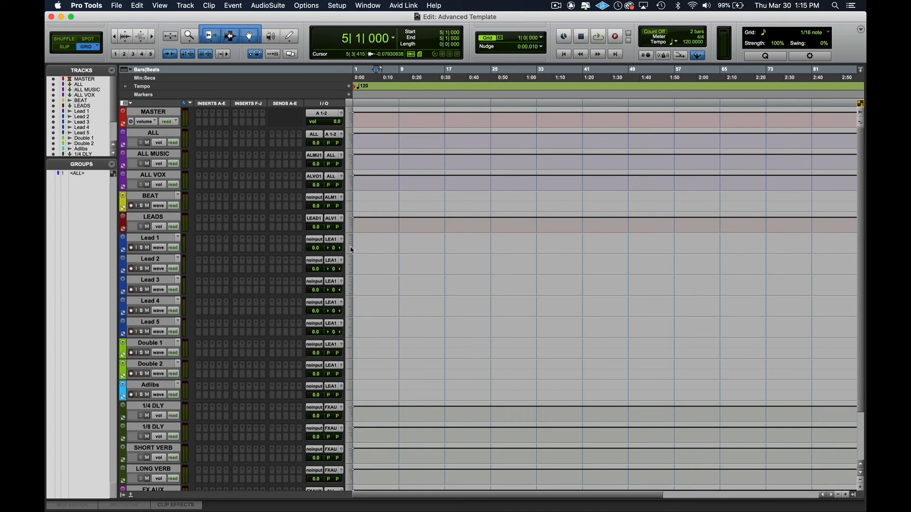
pyautogui.scroll(-3, 215, 284)
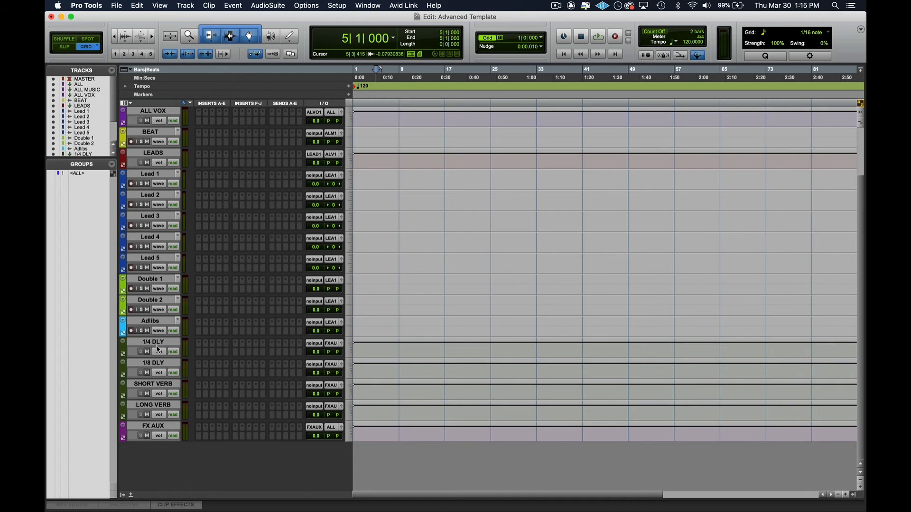
pyautogui.scroll(3, 158, 350)
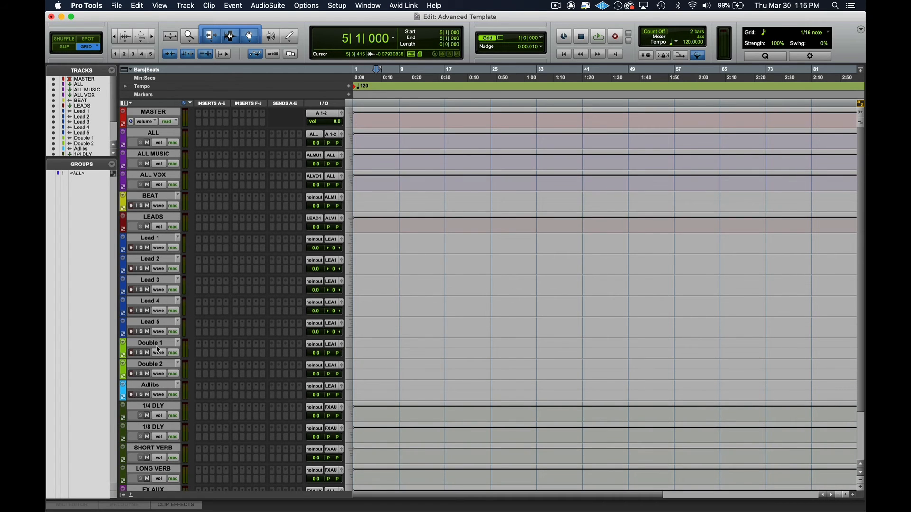
# - Move the LEADS through Adlibs tracks into a new basic folder named VOX and collapse the folder
pyautogui.click(149, 218)
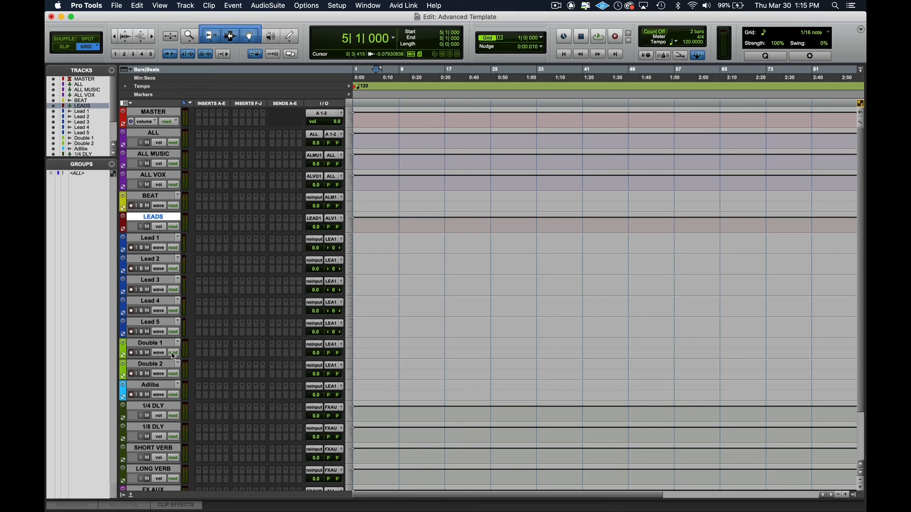
pyautogui.keyDown('shift'); pyautogui.click(145, 386); pyautogui.keyUp('shift')
pyautogui.rightClick(146, 386)
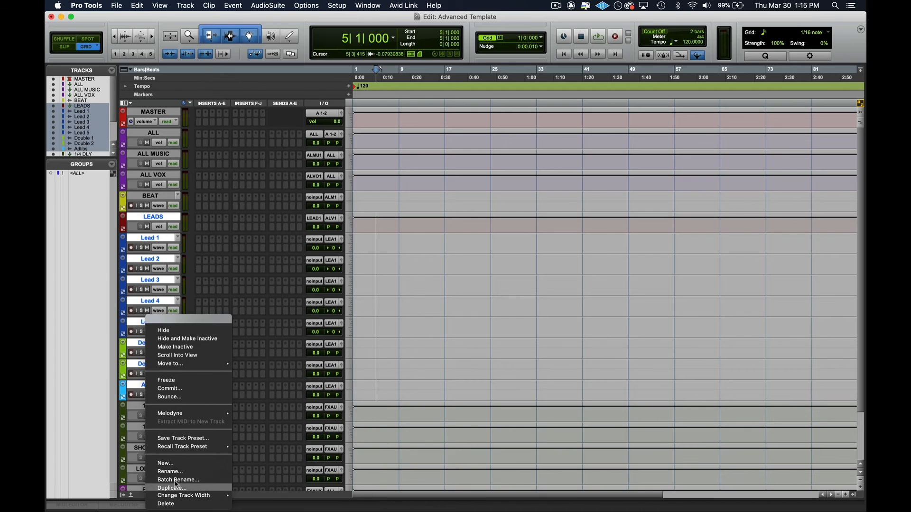
pyautogui.moveTo(199, 355)
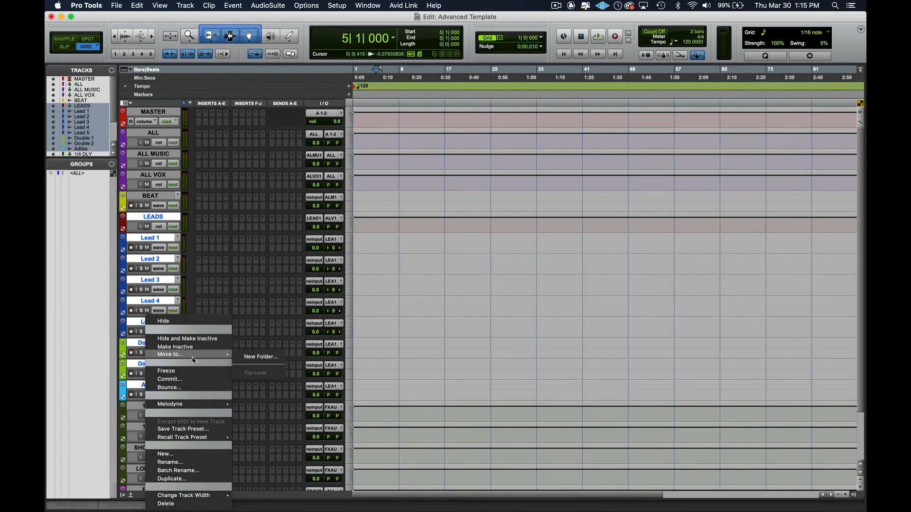
pyautogui.click(265, 356)
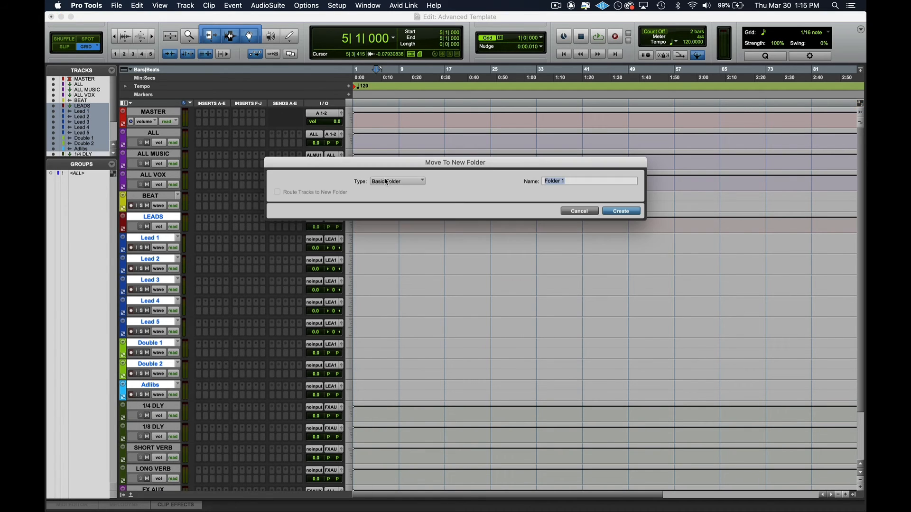
pyautogui.write('Vo')
pyautogui.press('BackSpace')
pyautogui.press('BackSpace')
pyautogui.write('VOX')
pyautogui.press('Return')
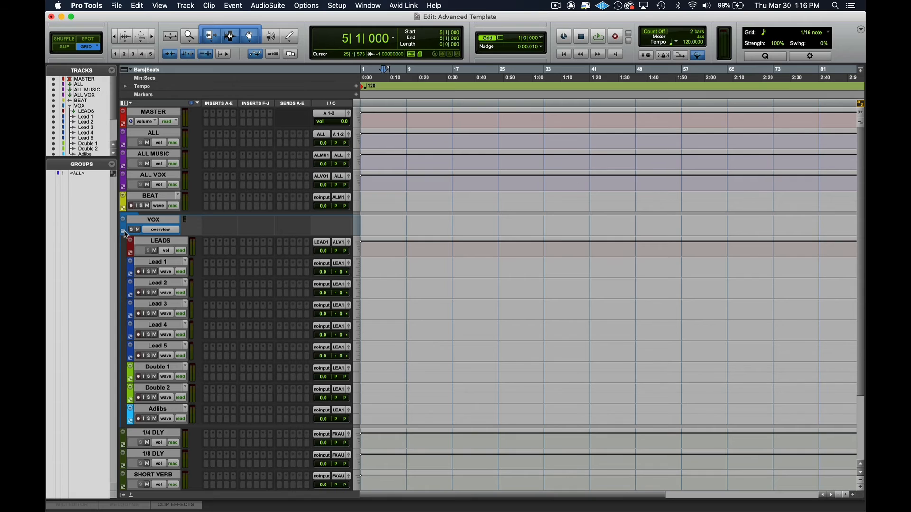
pyautogui.click(123, 232)
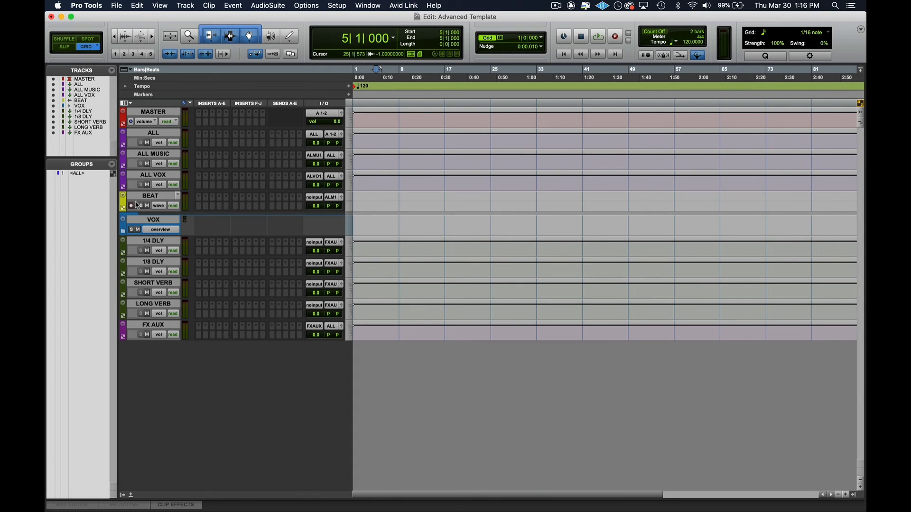
# - Move the 1/4 DLY through FX AUX tracks into a new basic folder named FX and collapse the folder
pyautogui.click(154, 242)
pyautogui.keyDown('shift'); pyautogui.click(147, 325); pyautogui.keyUp('shift')
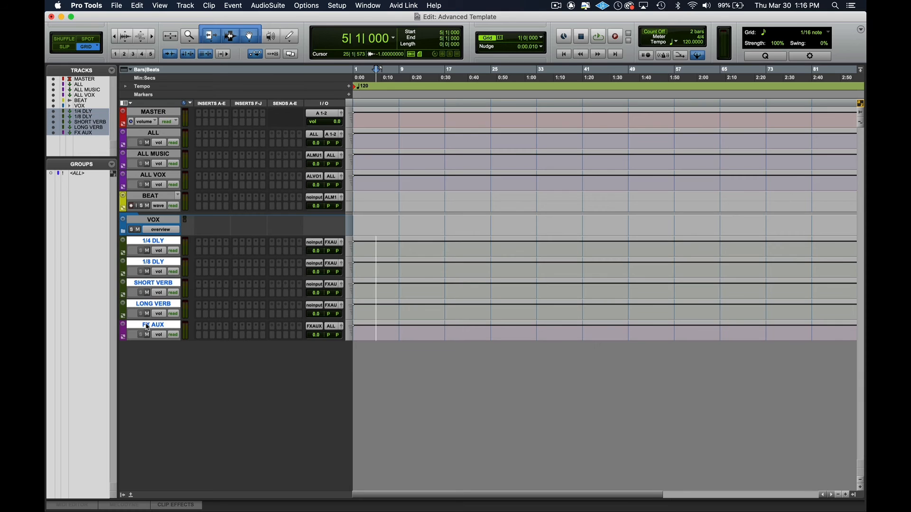
pyautogui.press('super+shift+n')
pyautogui.press('Escape')
pyautogui.rightClick(147, 328)
pyautogui.moveTo(237, 363)
pyautogui.click(275, 363)
pyautogui.write('FX')
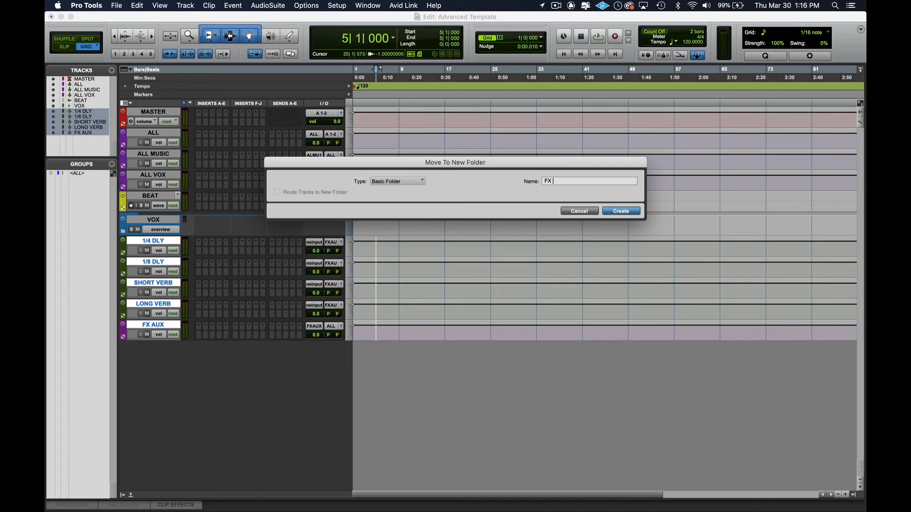
pyautogui.press('Return')
pyautogui.keyDown('alt'); pyautogui.click(182, 352); pyautogui.keyUp('alt')
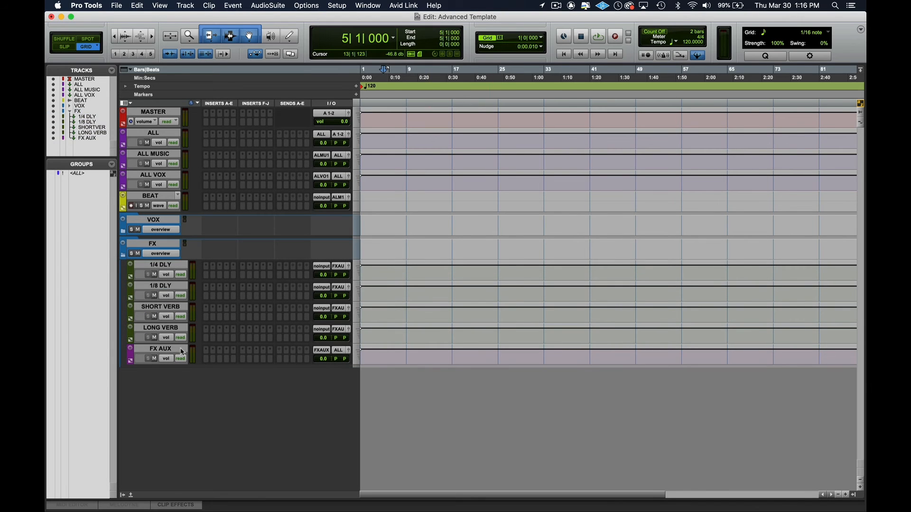
pyautogui.click(123, 256)
# - Shrink all visible tracks and folders to a compact single-row height
pyautogui.hotkey('ctrl', 'alt', 'Up')
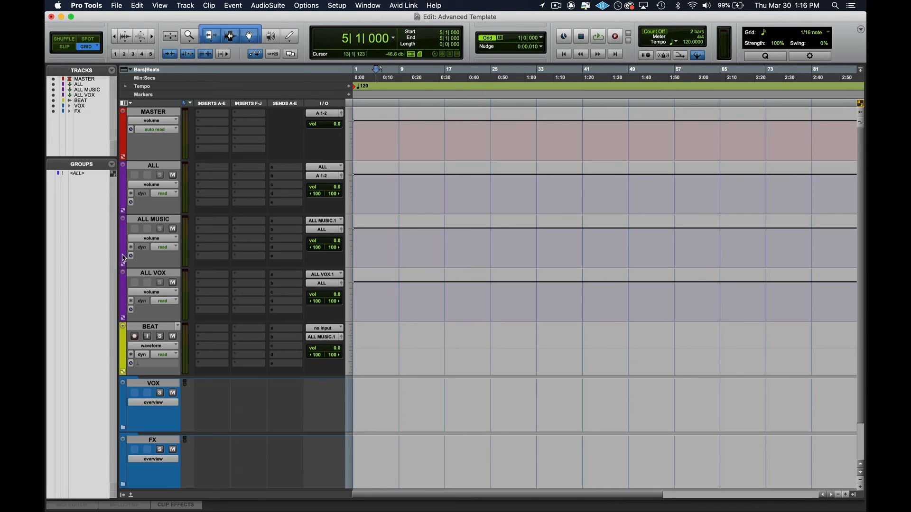
pyautogui.hotkey('ctrl', 'alt', 'Down')
pyautogui.press('ctrl+alt+super+Up')
pyautogui.press('ctrl+alt+super+Down')
pyautogui.press('ctrl+alt+super+Down')
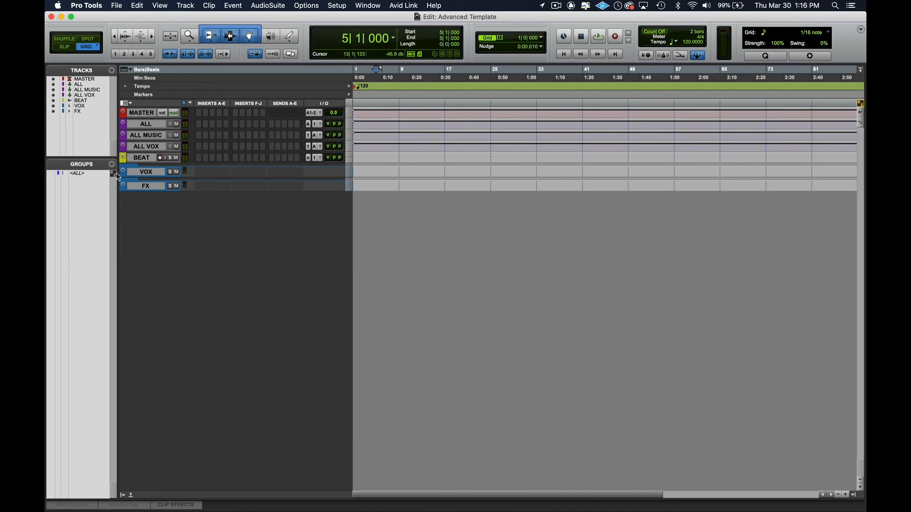
# - Open the VOX and FX folders to show the tracks inside them
pyautogui.click(135, 175)
pyautogui.rightClick(143, 178)
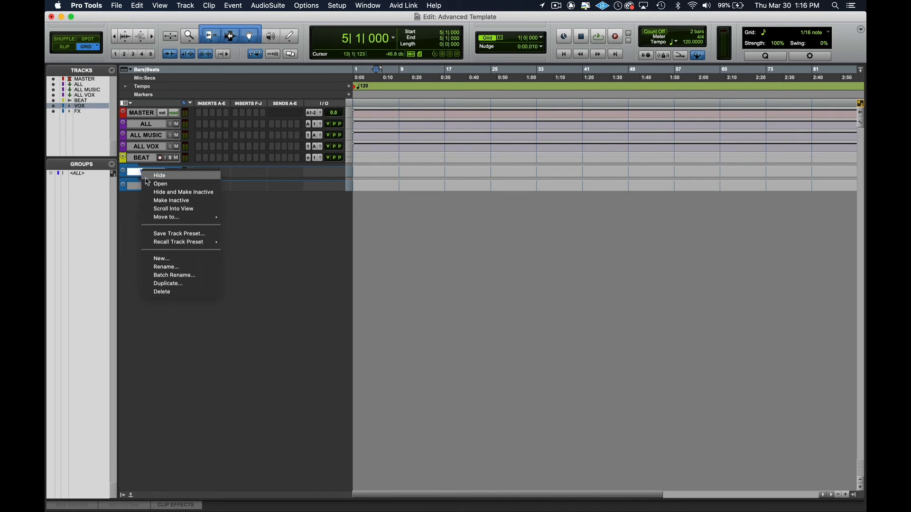
pyautogui.click(152, 184)
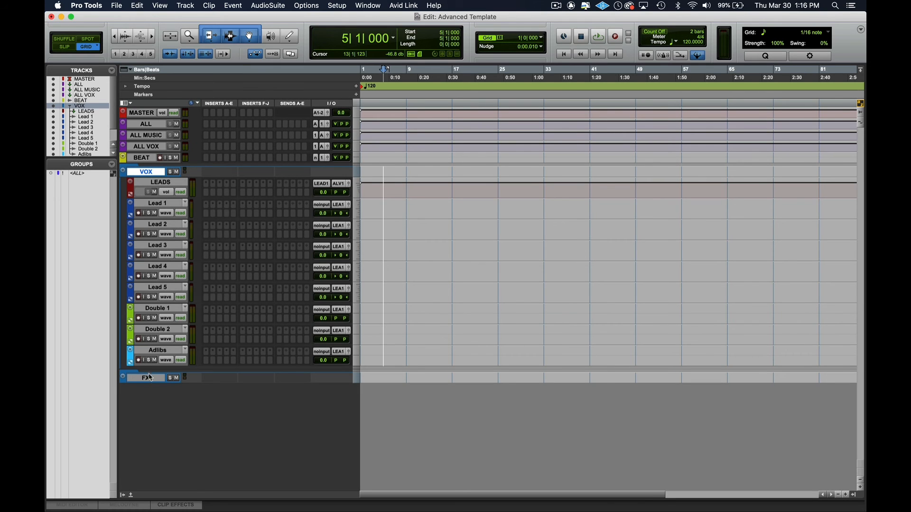
pyautogui.click(149, 378)
pyautogui.rightClick(148, 378)
pyautogui.click(160, 389)
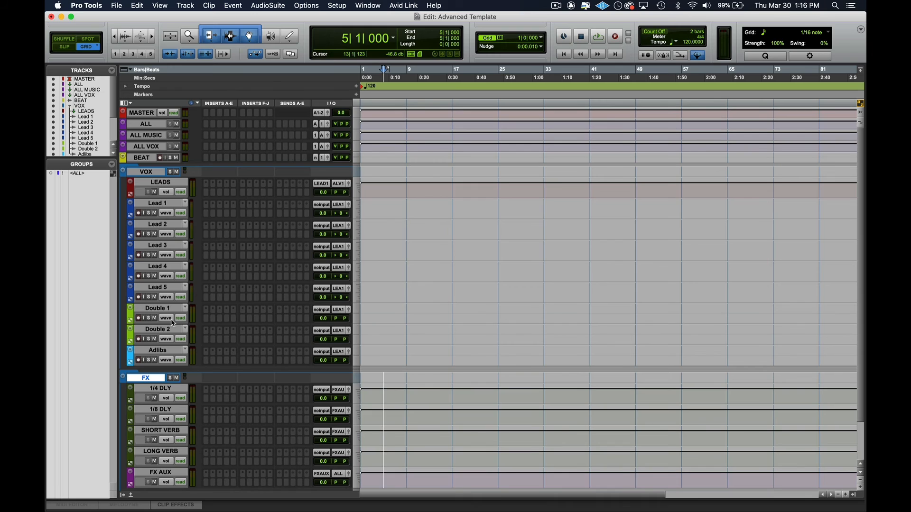
# - Create 10 new mono audio tracks directly below the BEAT track
pyautogui.click(142, 159)
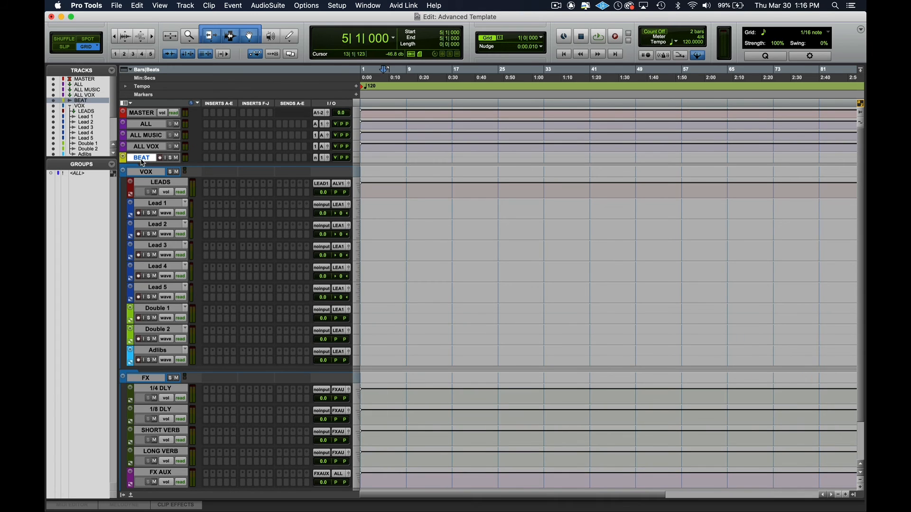
pyautogui.press('super+shift+n')
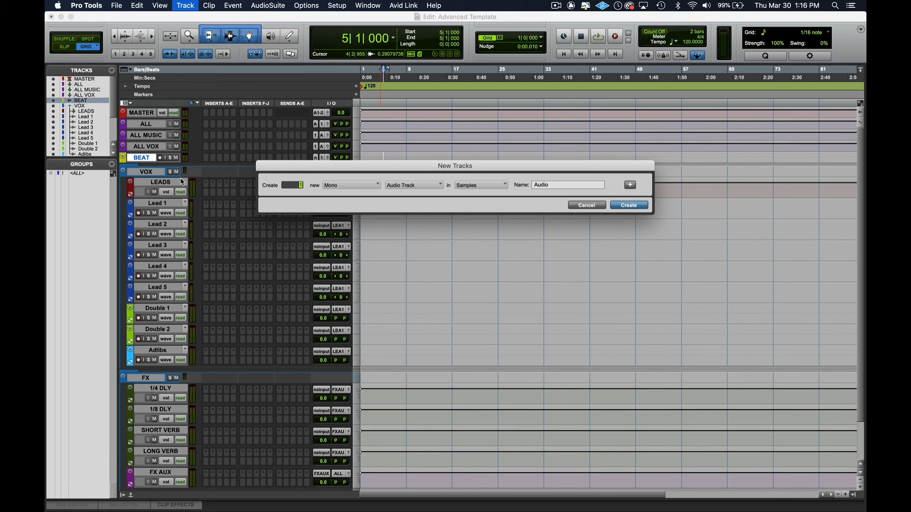
pyautogui.write('10')
pyautogui.press('BackSpace')
pyautogui.press('BackSpace')
pyautogui.press('Return')
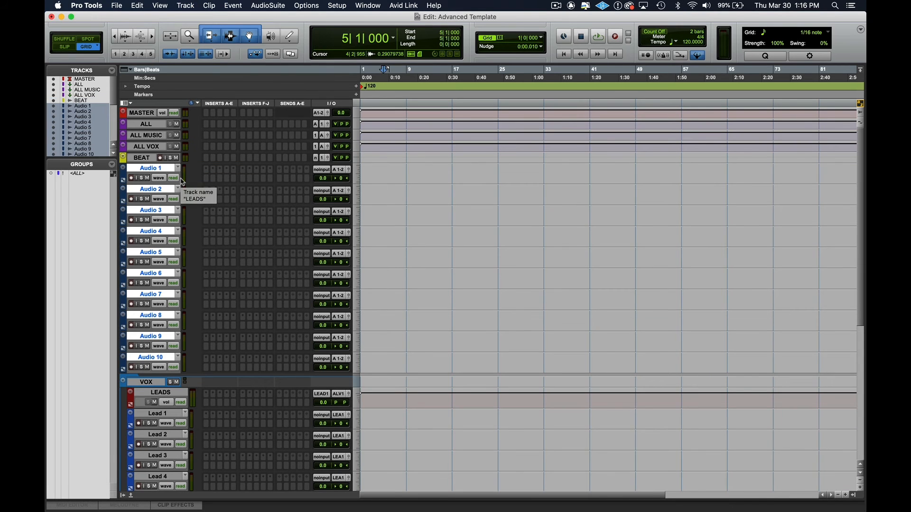
# - Highlight timeline ranges across the Audio 1 to Audio 10 tracks and the vocal tracks, and look over the whole track list
pyautogui.moveTo(378, 165); pyautogui.dragTo(571, 368)
pyautogui.scroll(-6, 221, 202)
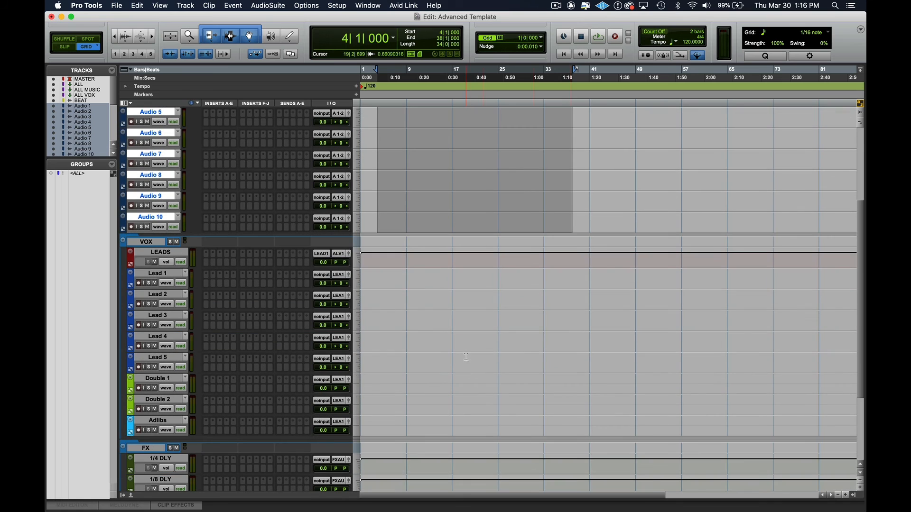
pyautogui.moveTo(408, 271); pyautogui.dragTo(528, 437)
pyautogui.scroll(6, 562, 462)
pyautogui.scroll(-11, 563, 436)
pyautogui.scroll(11, 553, 370)
# - Select the Audio 1 through Audio 10 tracks
pyautogui.click(140, 159)
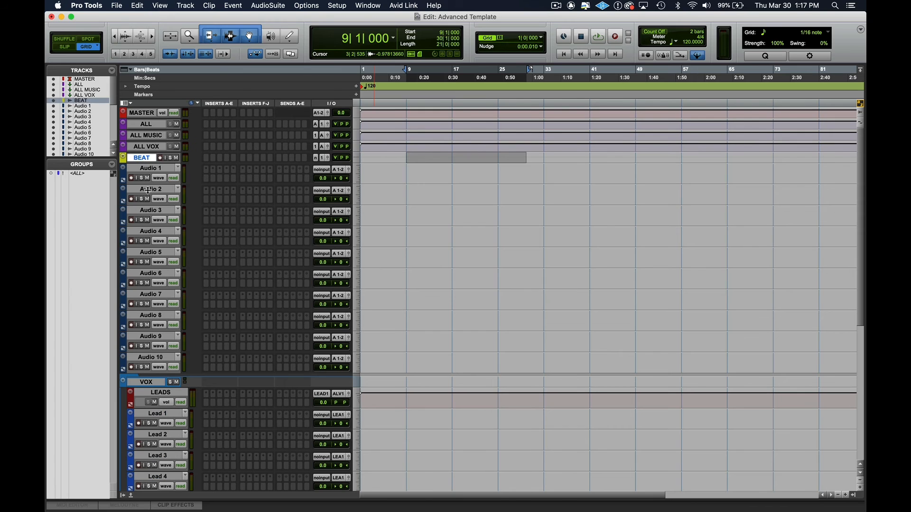
pyautogui.click(154, 170)
pyautogui.keyDown('shift'); pyautogui.click(151, 359); pyautogui.keyUp('shift')
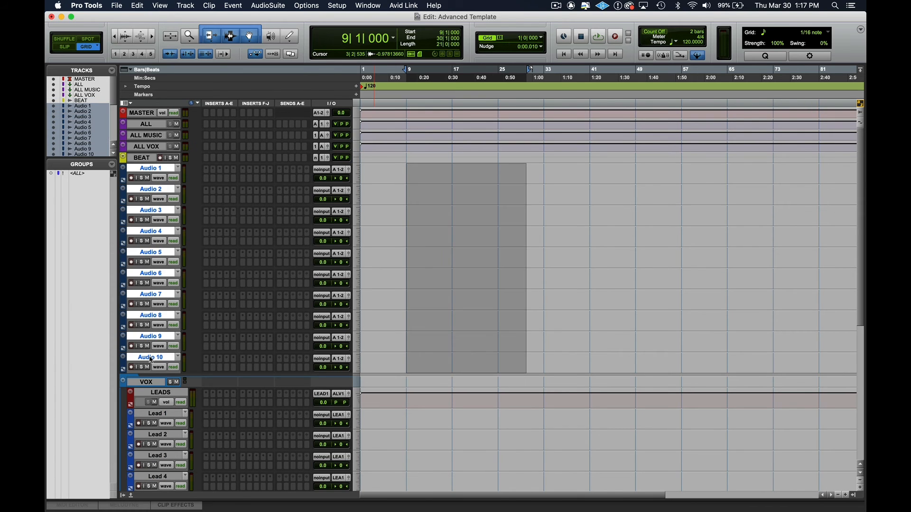
pyautogui.rightClick(151, 359)
pyautogui.moveTo(197, 395)
pyautogui.click(267, 396)
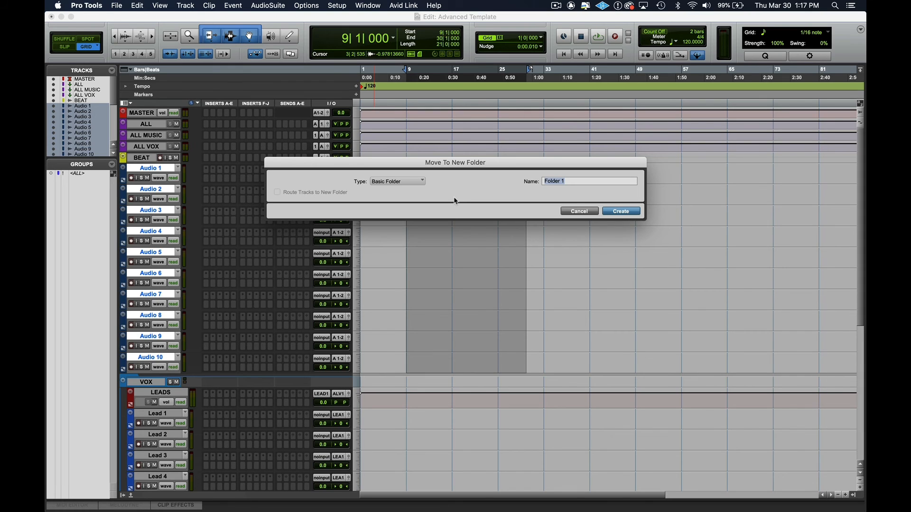
pyautogui.click(580, 212)
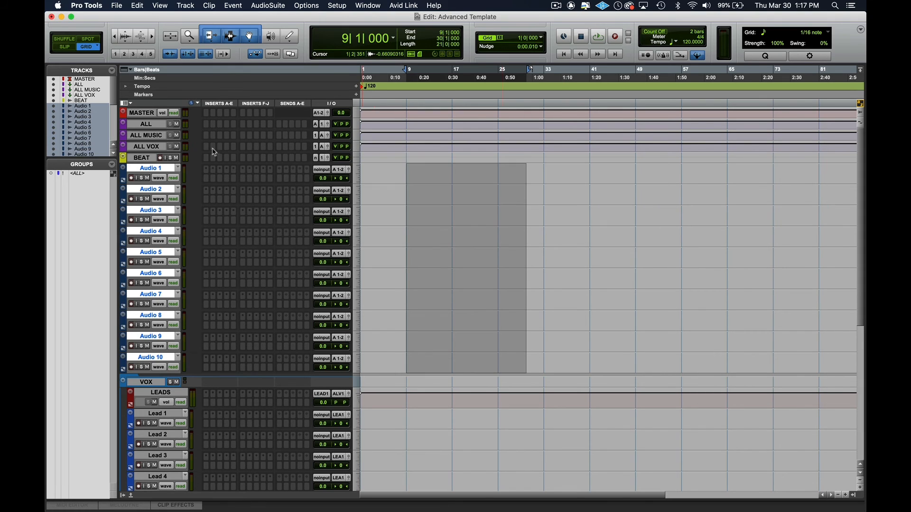
# - Move the BEAT track and the Audio 1 through Audio 10 tracks into a new basic folder named BEAT STEMS
pyautogui.keyDown('shift'); pyautogui.click(142, 158); pyautogui.keyUp('shift')
pyautogui.rightClick(143, 169)
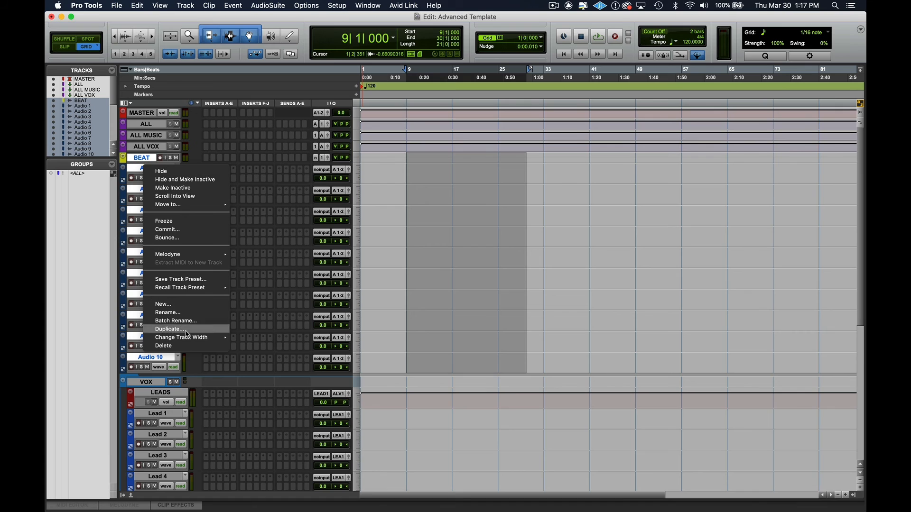
pyautogui.moveTo(193, 289)
pyautogui.moveTo(209, 207)
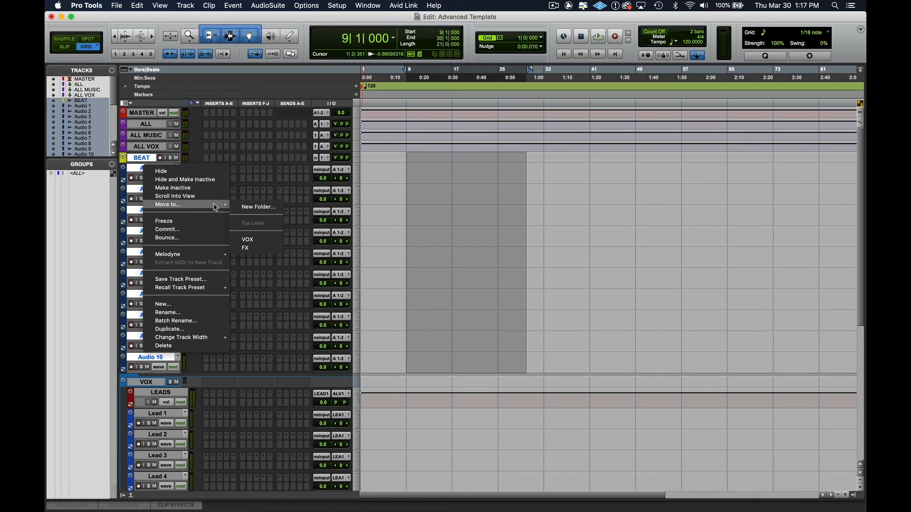
pyautogui.click(258, 207)
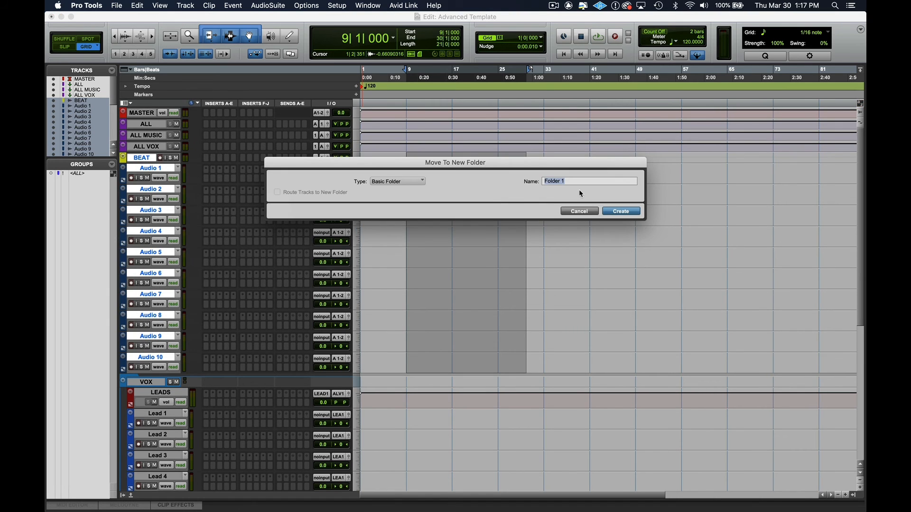
pyautogui.write('BEAT STEMS')
pyautogui.press('Return')
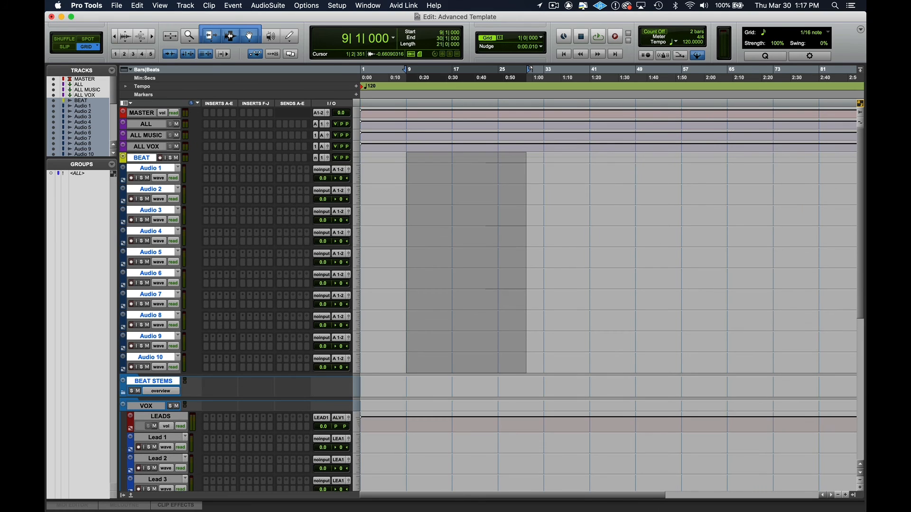
pyautogui.click(164, 160)
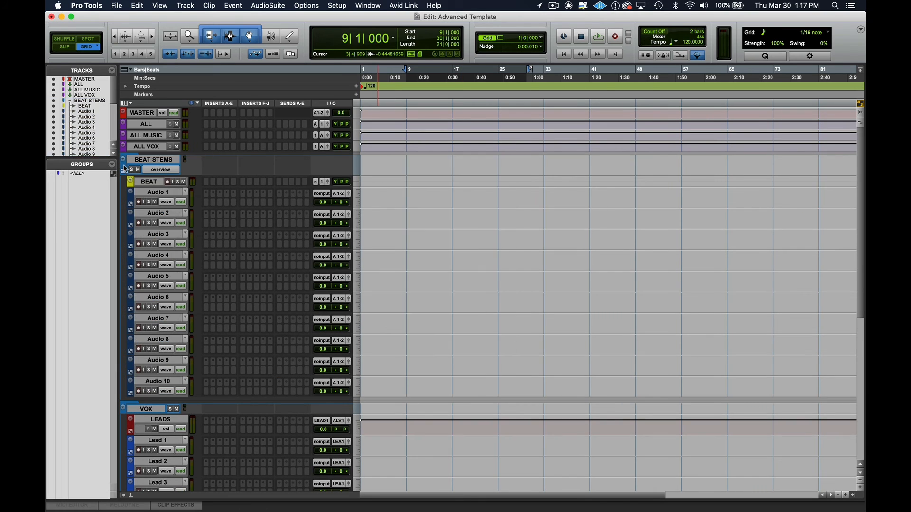
# - Close the BEAT STEMS folder and highlight its timeline from bar 1 to bar 56
pyautogui.click(123, 171)
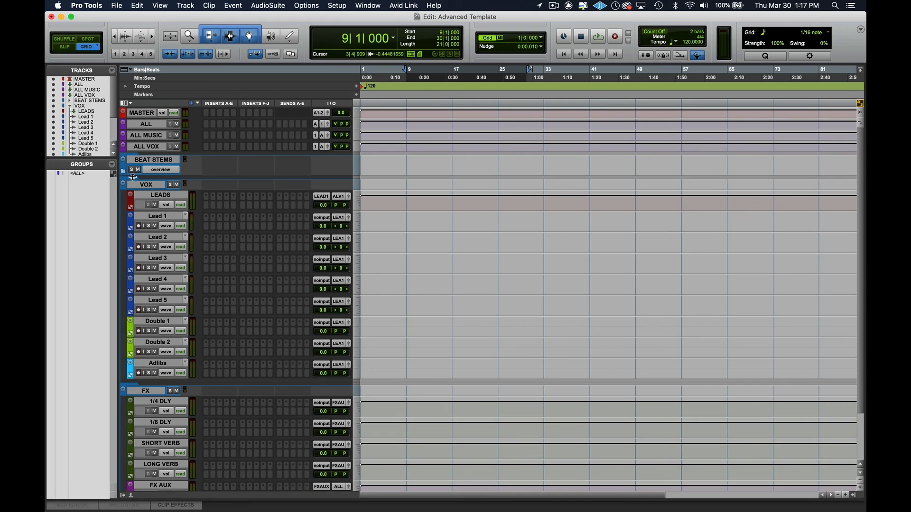
pyautogui.click(165, 161)
pyautogui.click(359, 165)
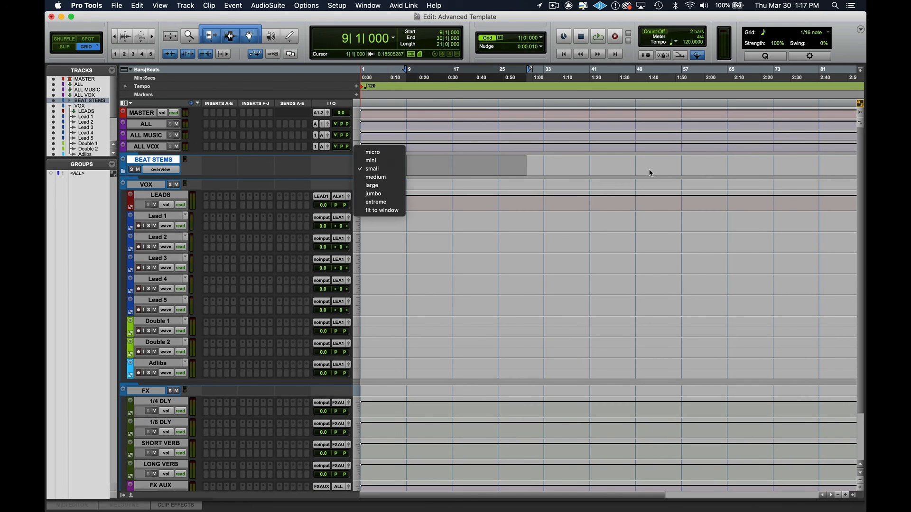
pyautogui.click(651, 173)
pyautogui.moveTo(675, 169); pyautogui.dragTo(353, 166)
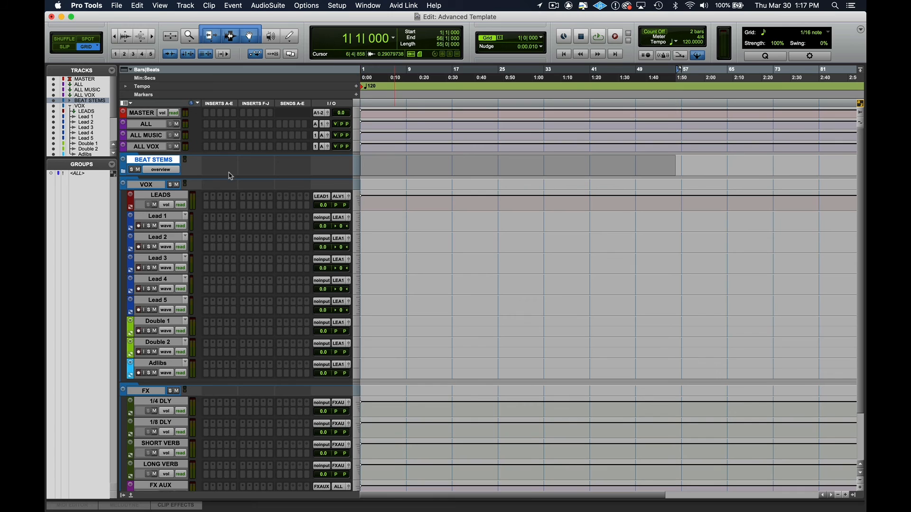
# - Close the VOX and FX folders to hide the tracks inside them
pyautogui.click(148, 185)
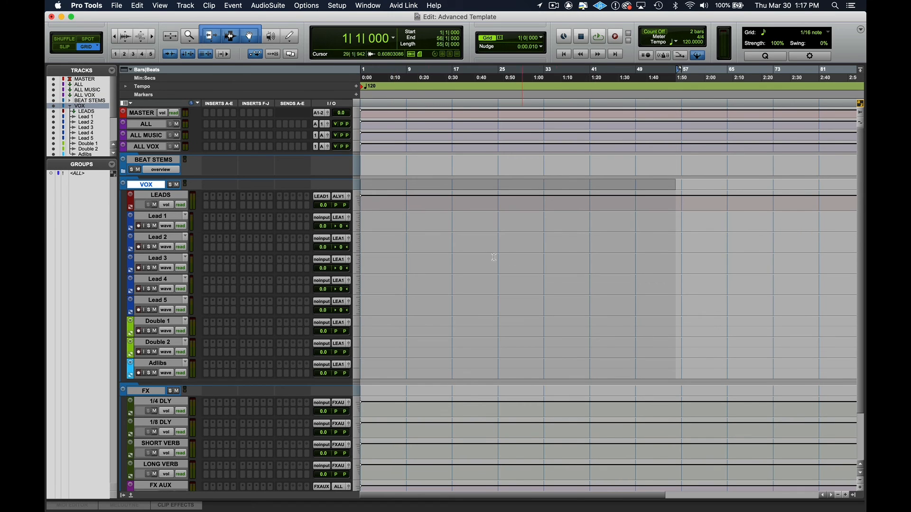
pyautogui.rightClick(138, 189)
pyautogui.click(161, 195)
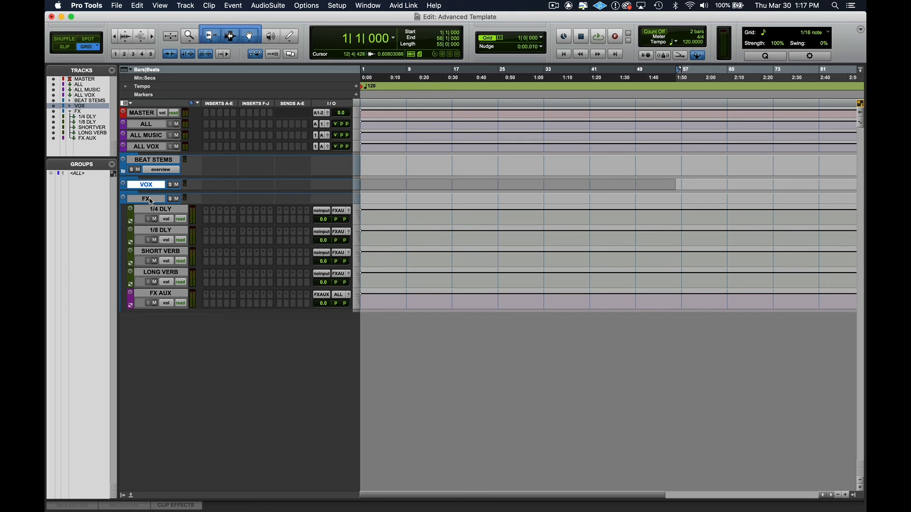
pyautogui.click(151, 202)
pyautogui.rightClick(147, 202)
pyautogui.click(154, 210)
# - Enlarge the height of all tracks so they fill the Edit window, and leave the ALL track deselected
pyautogui.hotkey('ctrl', 'alt', 'Up')
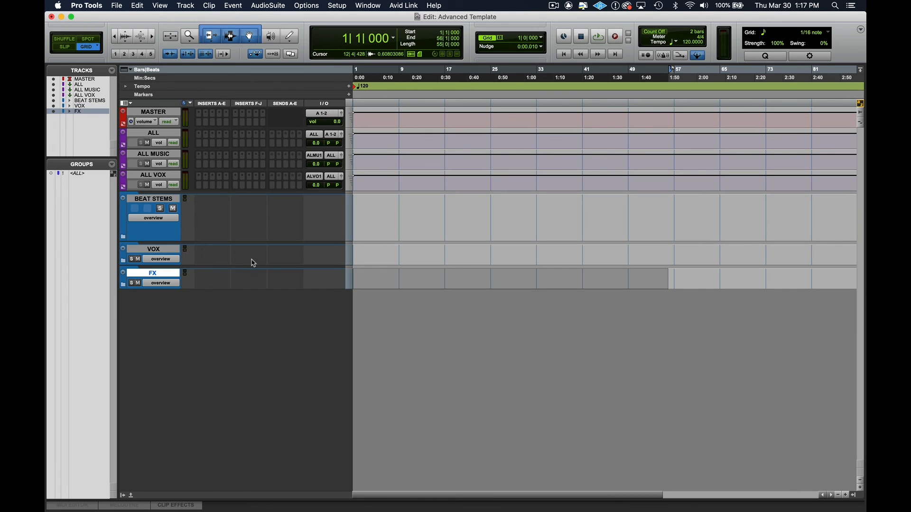
pyautogui.hotkey('ctrl', 'alt', 'Up')
pyautogui.click(156, 159)
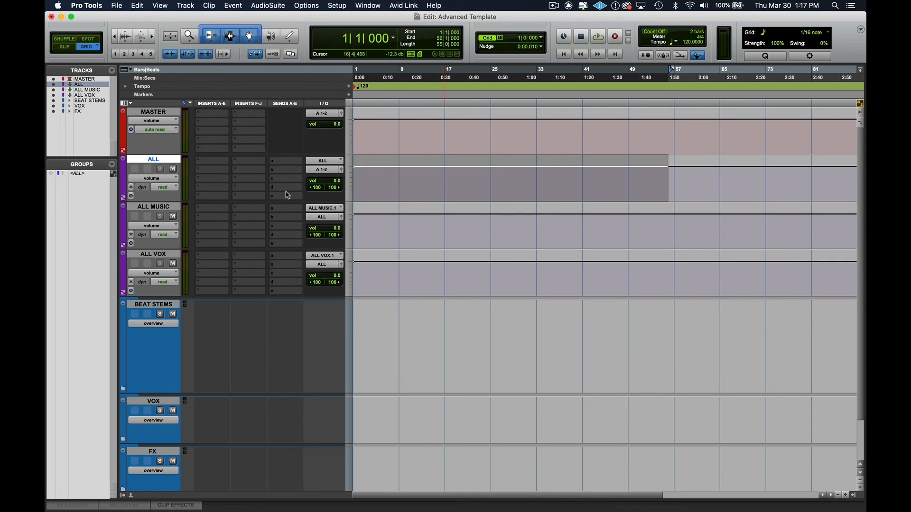
pyautogui.scroll(-2, 204, 366)
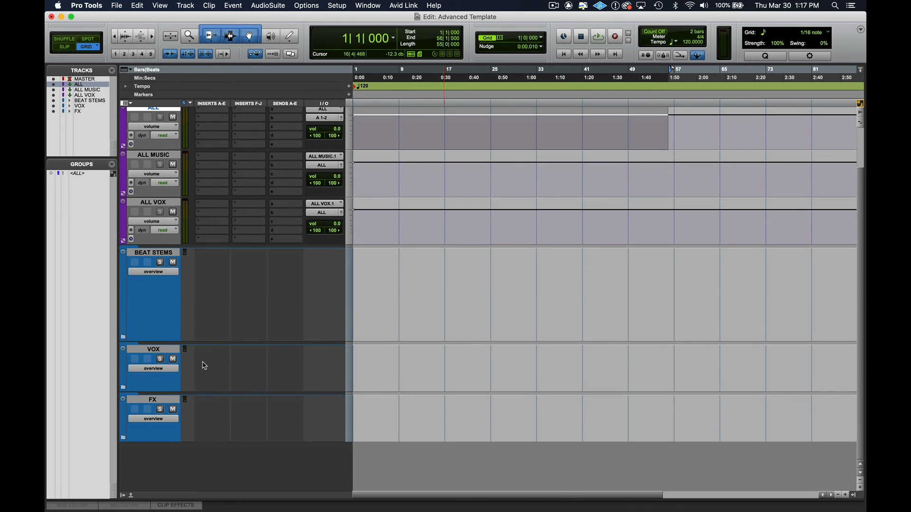
pyautogui.scroll(2, 204, 366)
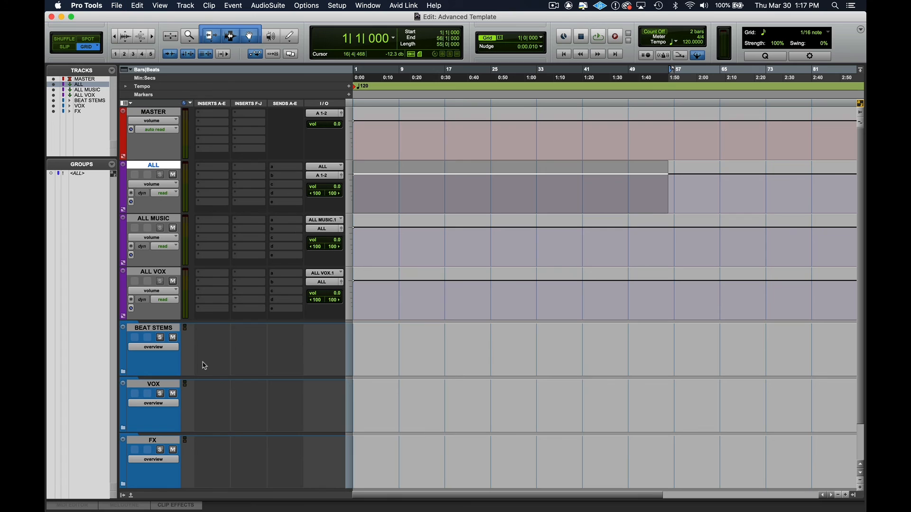
pyautogui.click(164, 167)
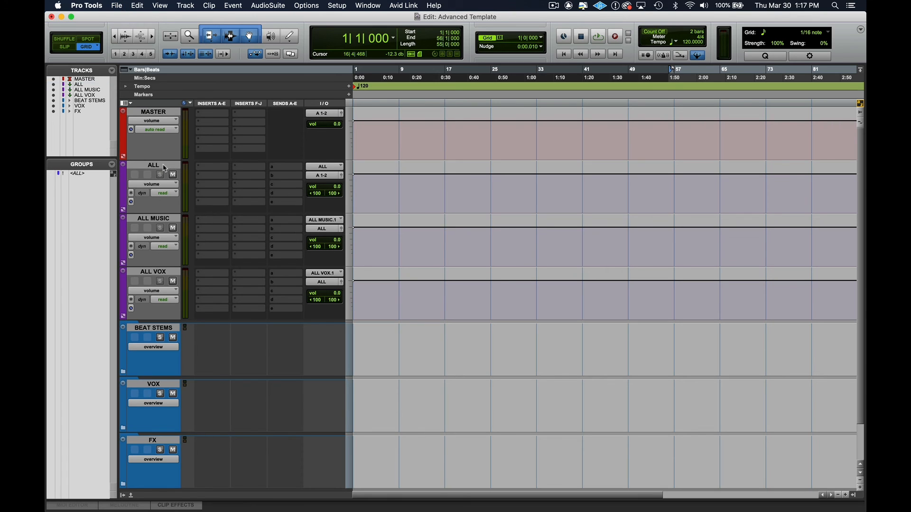